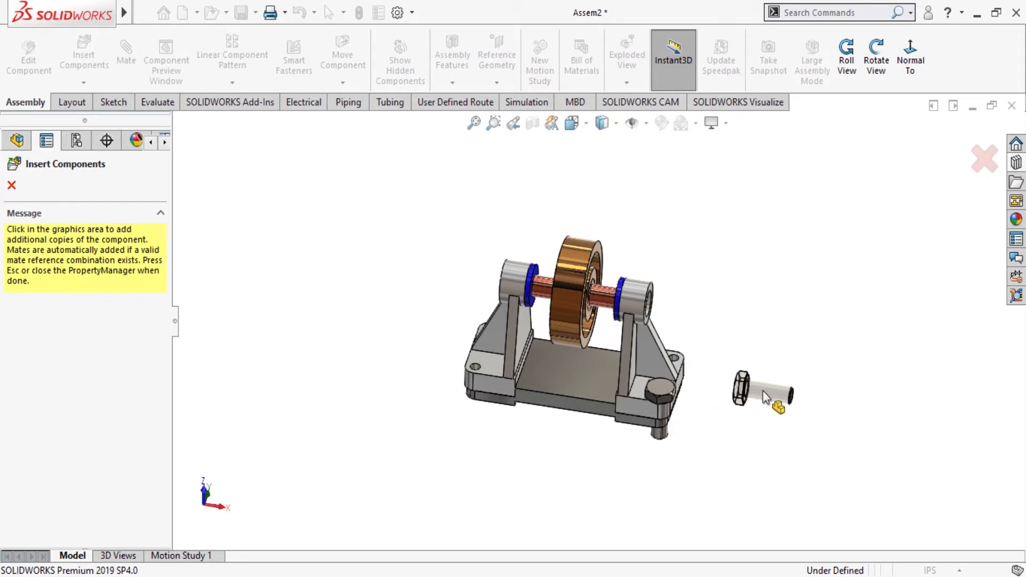
Step: Scroll down in the new part's Front Plane sketch view
{"action": "scroll", "coordinate": [695, 353], "scroll_direction": "down", "scroll_amount": 3}
{"action": "scroll", "coordinate": [662, 386], "scroll_direction": "down", "scroll_amount": 5}
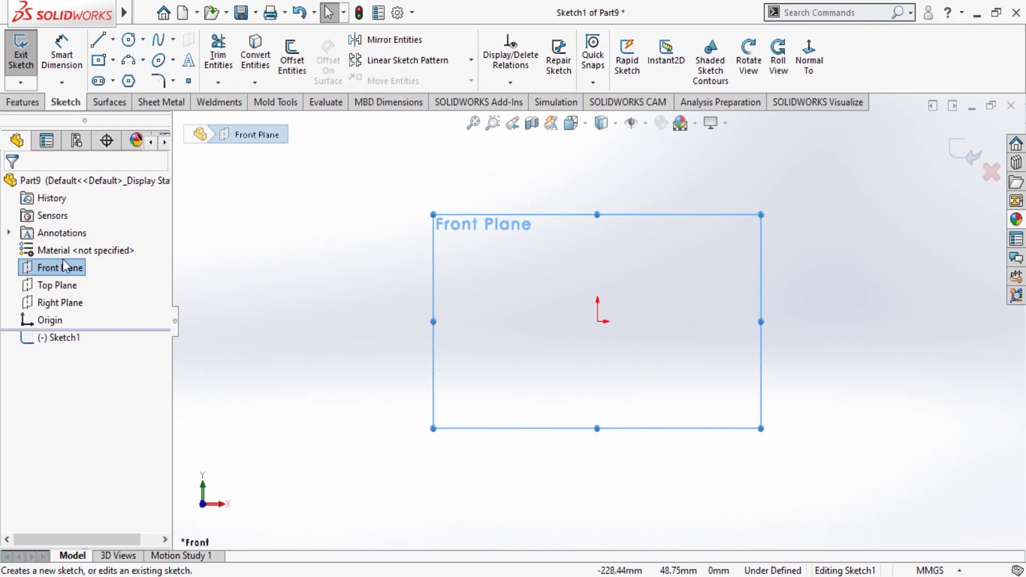
Step: Draw a center rectangle anchored on the origin
{"action": "left_click", "coordinate": [114, 60]}
{"action": "left_click", "coordinate": [126, 97]}
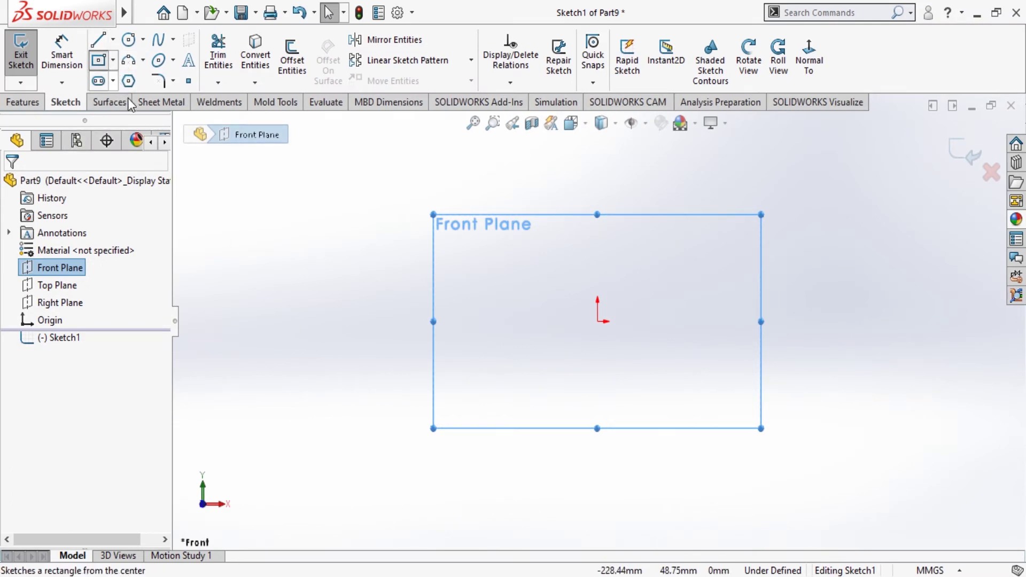
{"action": "left_click", "coordinate": [598, 322]}
{"action": "left_click", "coordinate": [825, 441]}
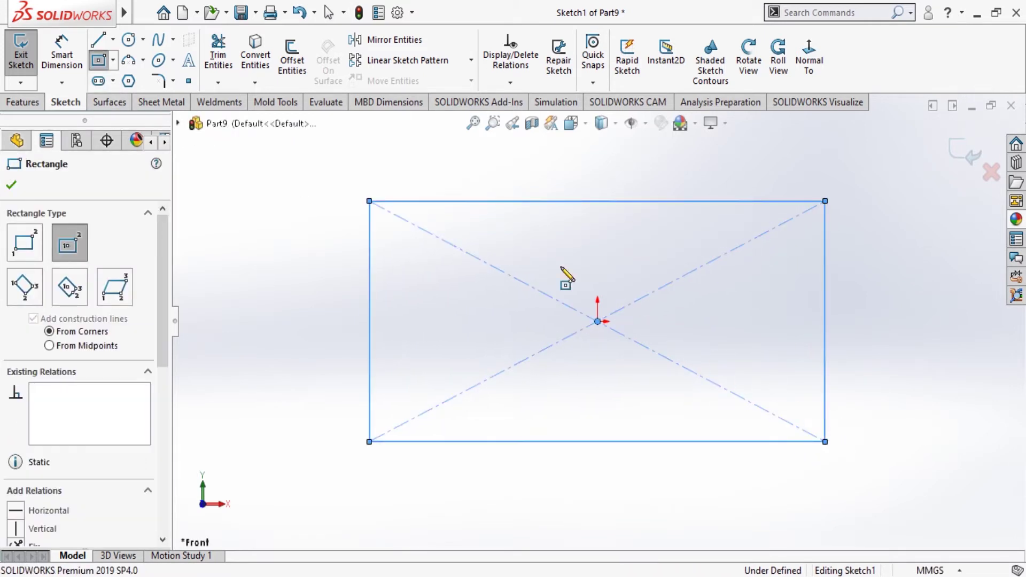
{"action": "key", "text": "Escape"}
Step: Dimension the rectangle 200 wide and change its height from 100 to 80
{"action": "left_click", "coordinate": [61, 54]}
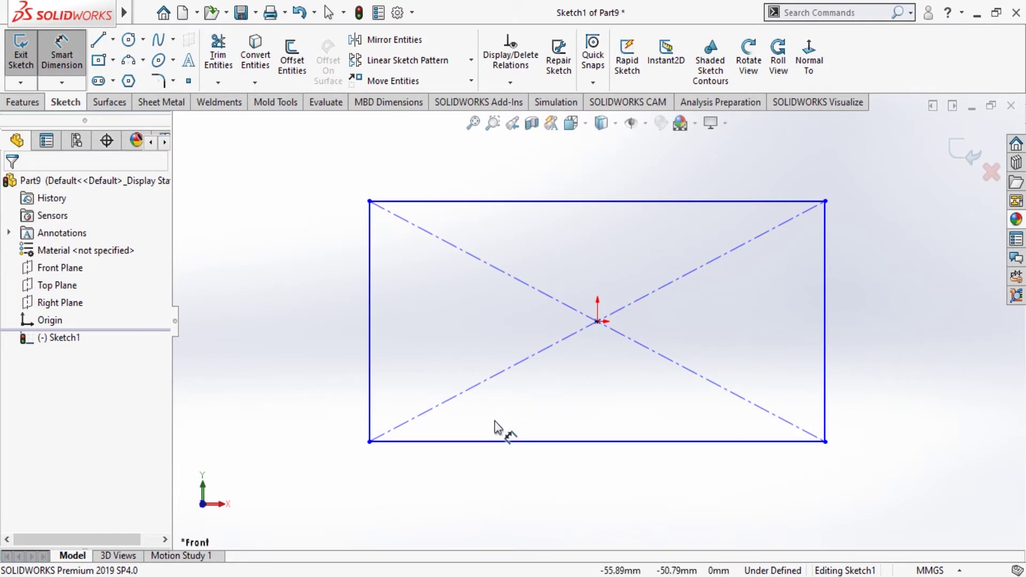
{"action": "left_click", "coordinate": [508, 480]}
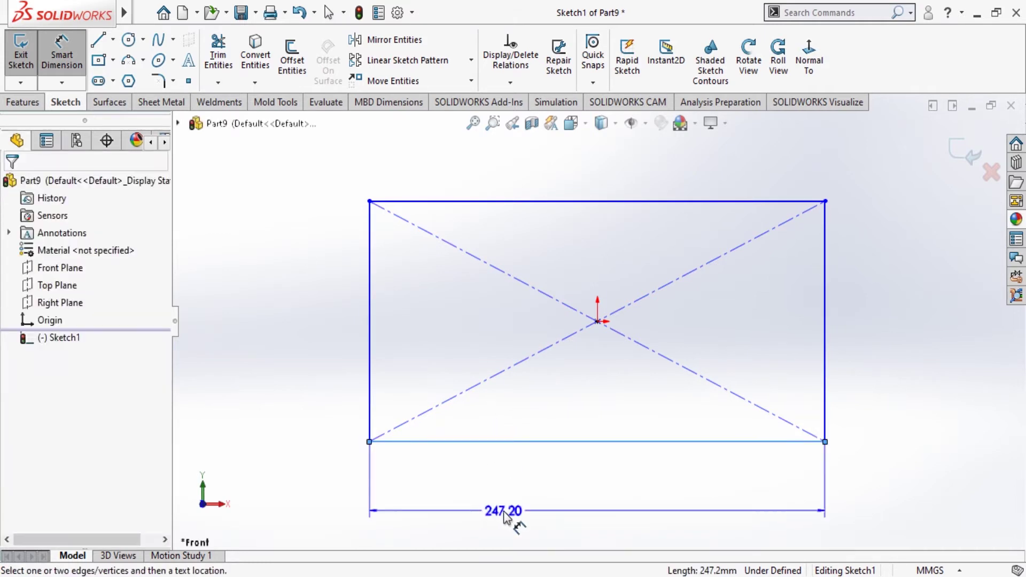
{"action": "left_click", "coordinate": [526, 511]}
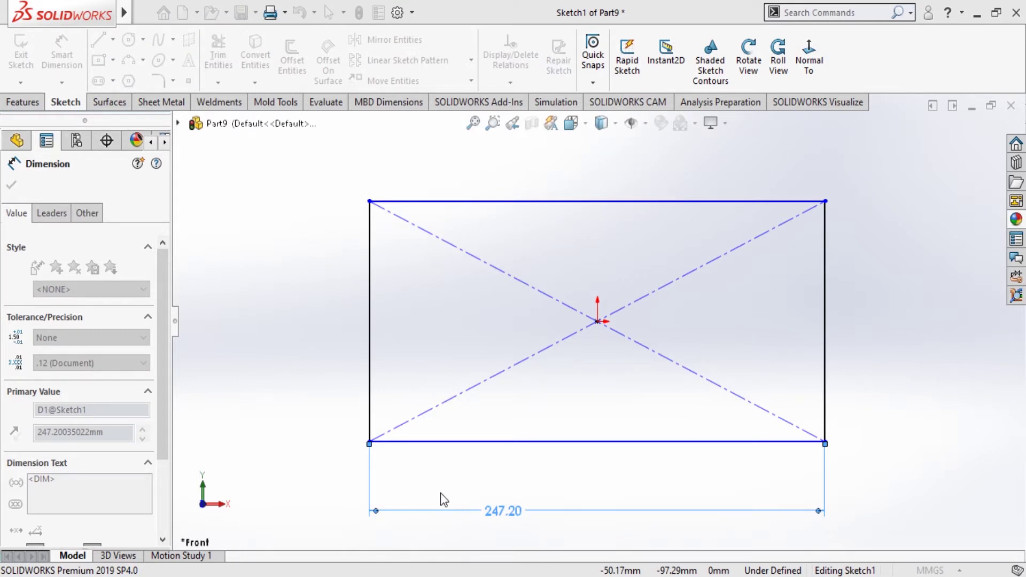
{"action": "key", "text": "Return"}
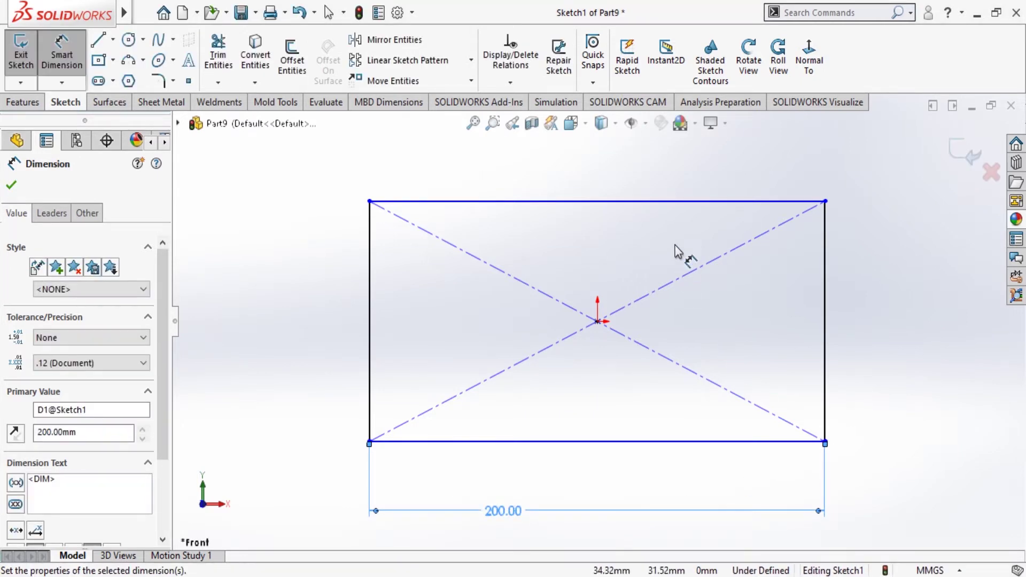
{"action": "left_click", "coordinate": [825, 287]}
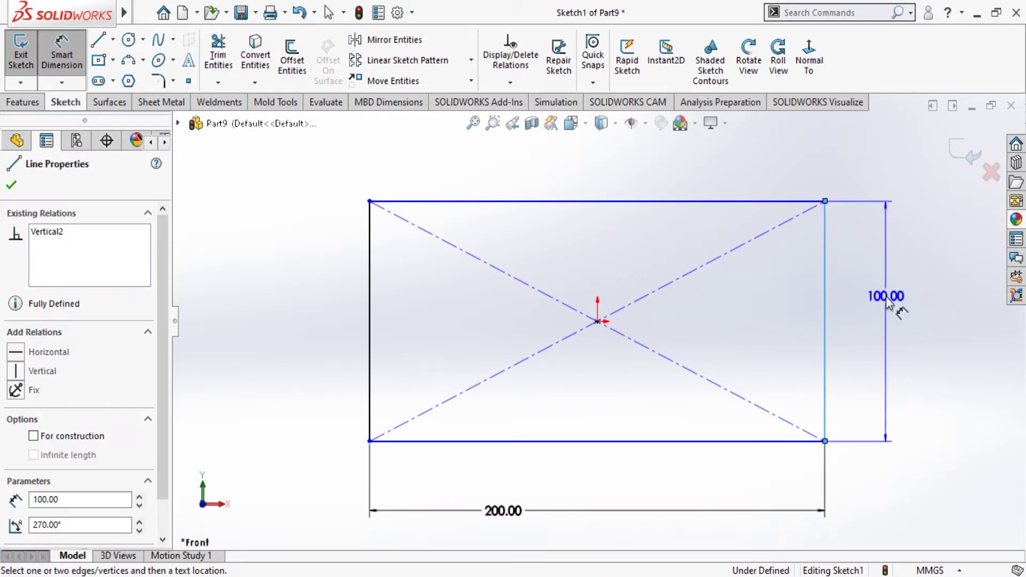
{"action": "left_click", "coordinate": [887, 301]}
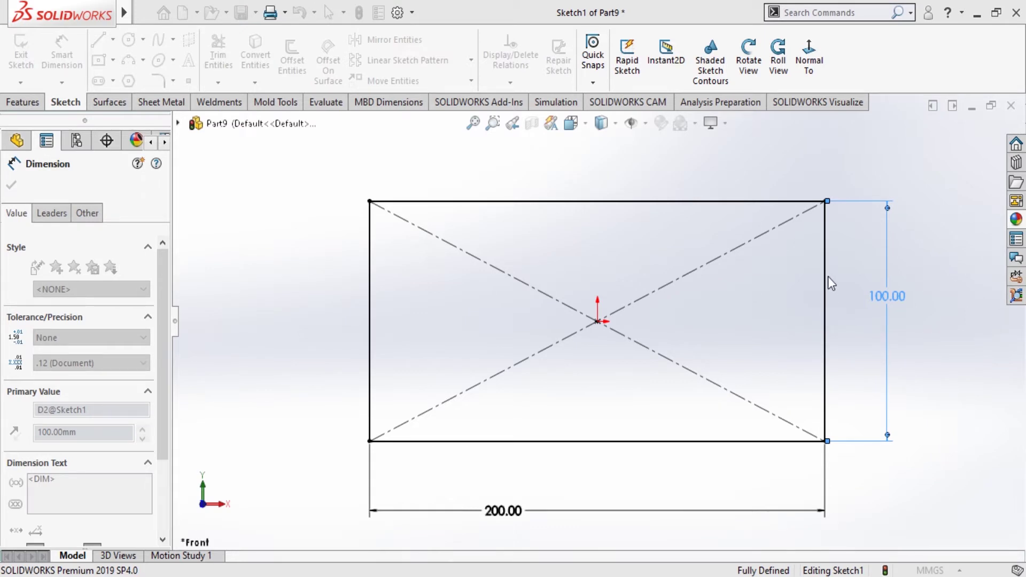
{"action": "key", "text": "Return"}
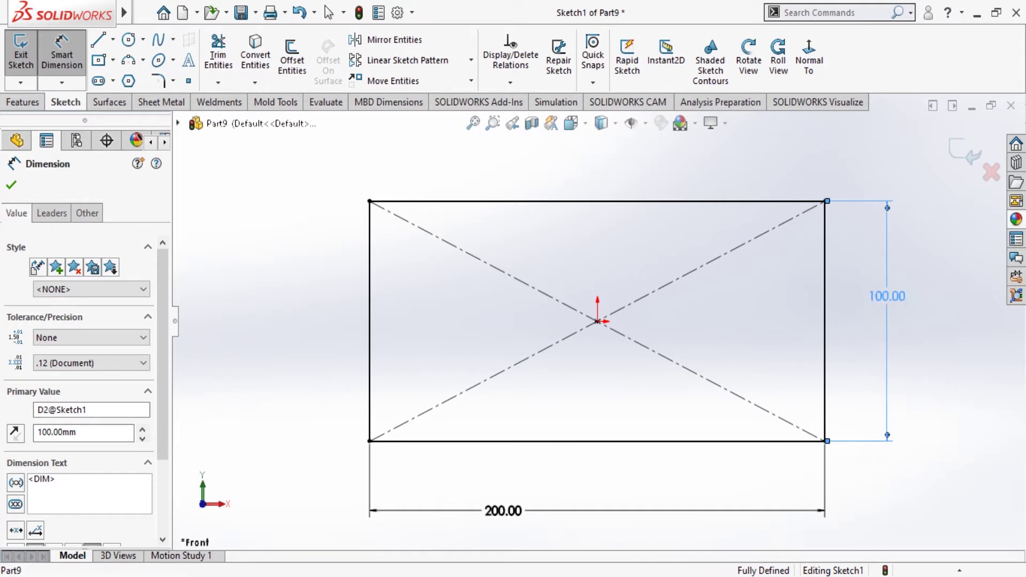
{"action": "double_click", "coordinate": [890, 302]}
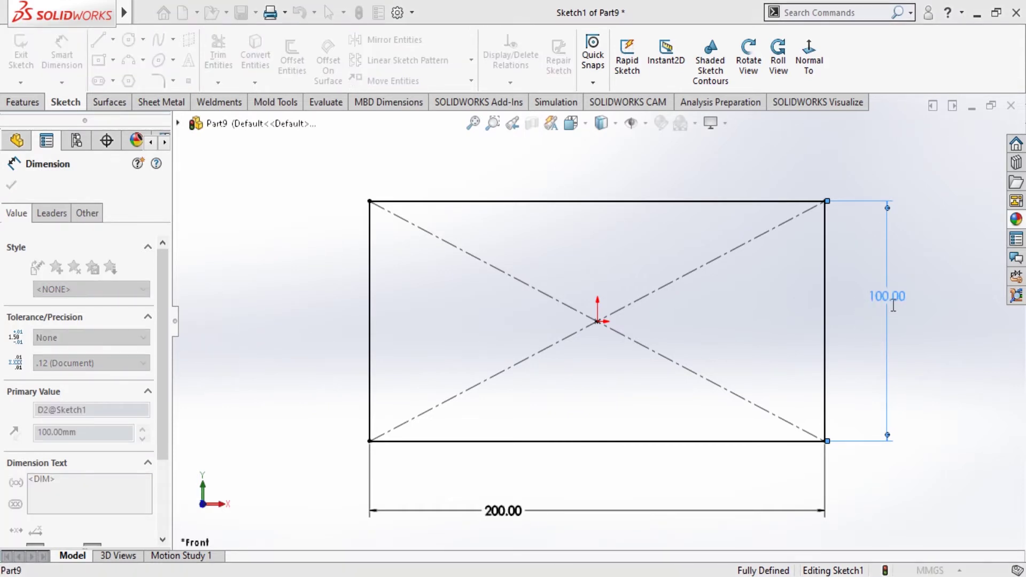
{"action": "type", "text": "80"}
{"action": "key", "text": "Return"}
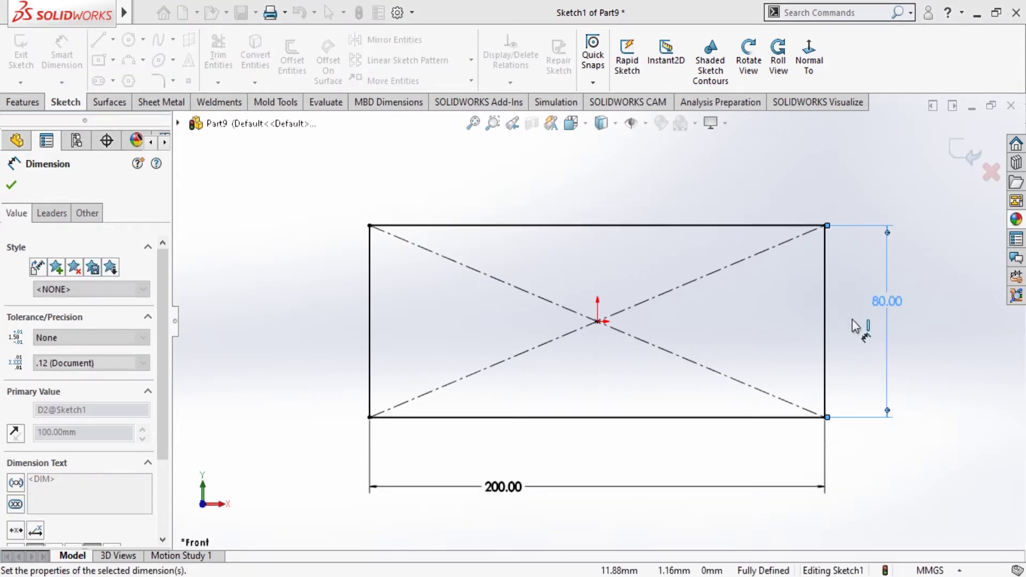
Step: Round all four rectangle corners with 10 mm sketch fillets
{"action": "left_click", "coordinate": [12, 184]}
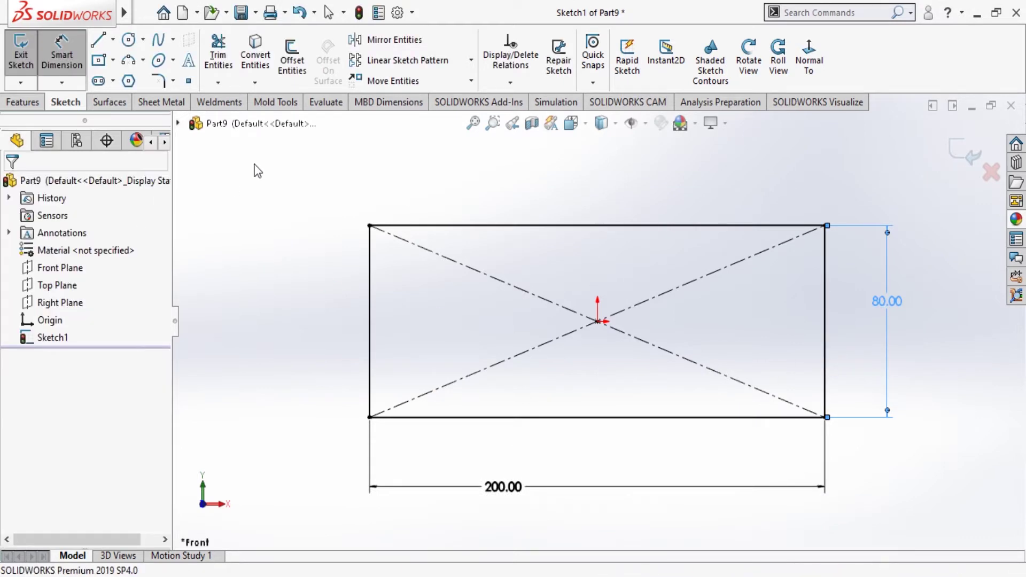
{"action": "key", "text": "Escape"}
{"action": "left_click_drag", "start_coordinate": [245, 132], "coordinate": [920, 522]}
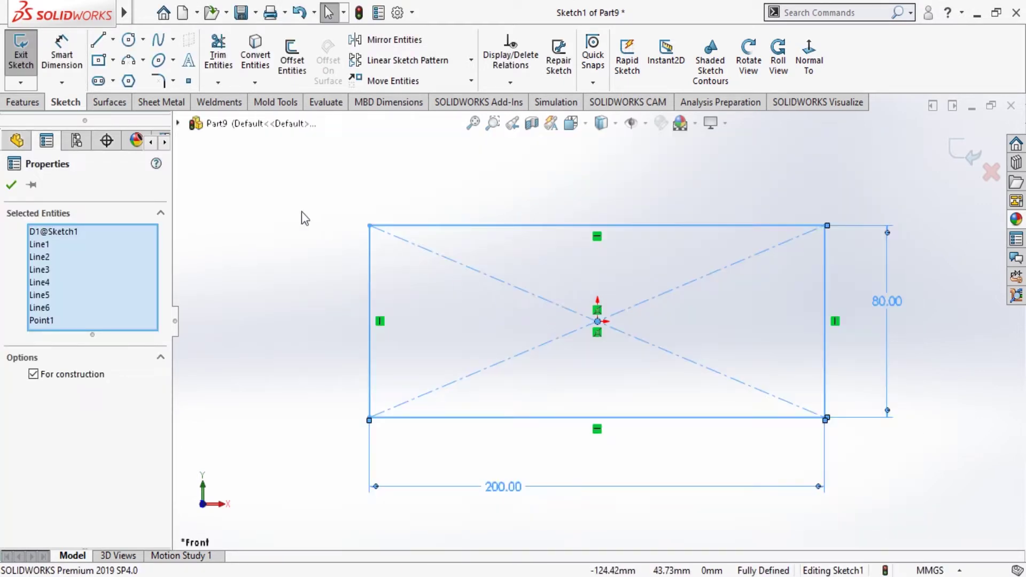
{"action": "left_click", "coordinate": [158, 81]}
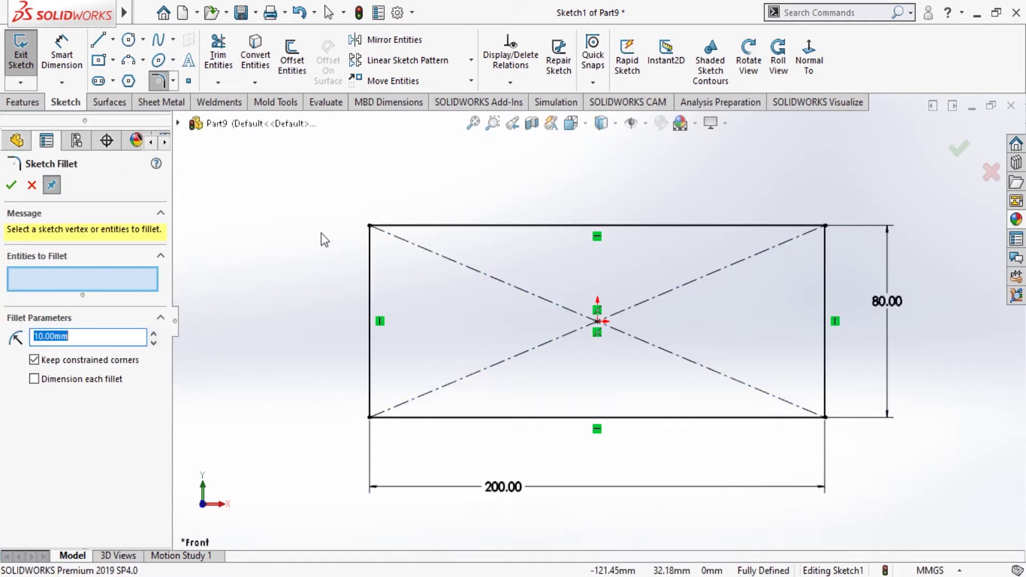
{"action": "left_click_drag", "start_coordinate": [321, 193], "coordinate": [876, 548]}
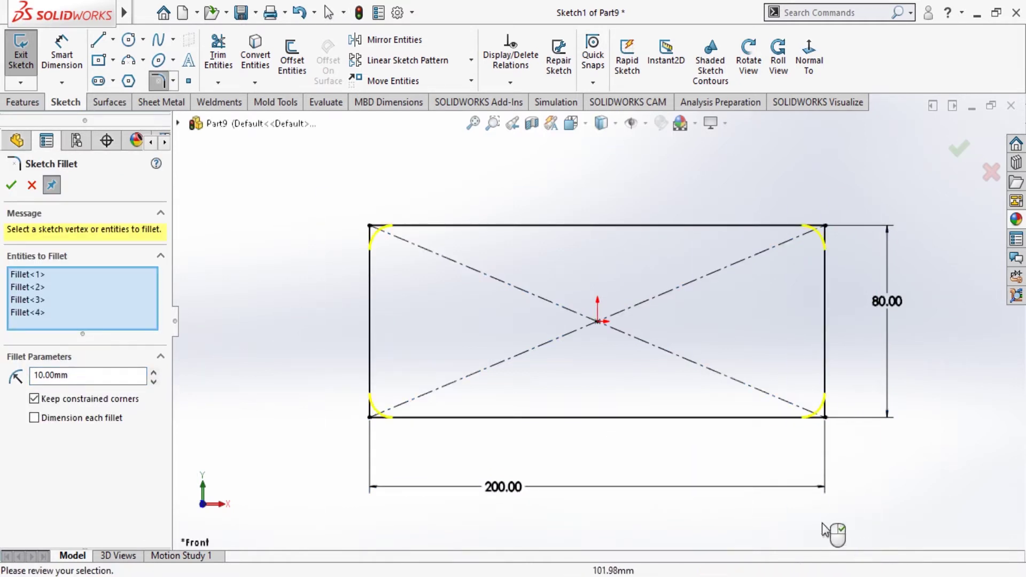
{"action": "left_click", "coordinate": [10, 186]}
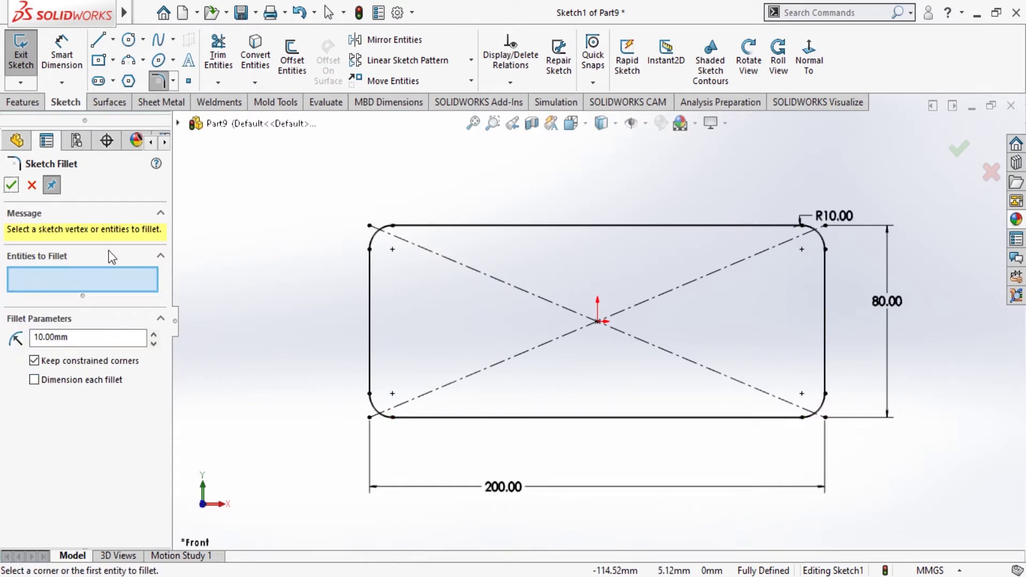
{"action": "left_click", "coordinate": [12, 184]}
Step: Extrude the sketch into a 10 mm plate and sketch on its front face
{"action": "left_click", "coordinate": [23, 102]}
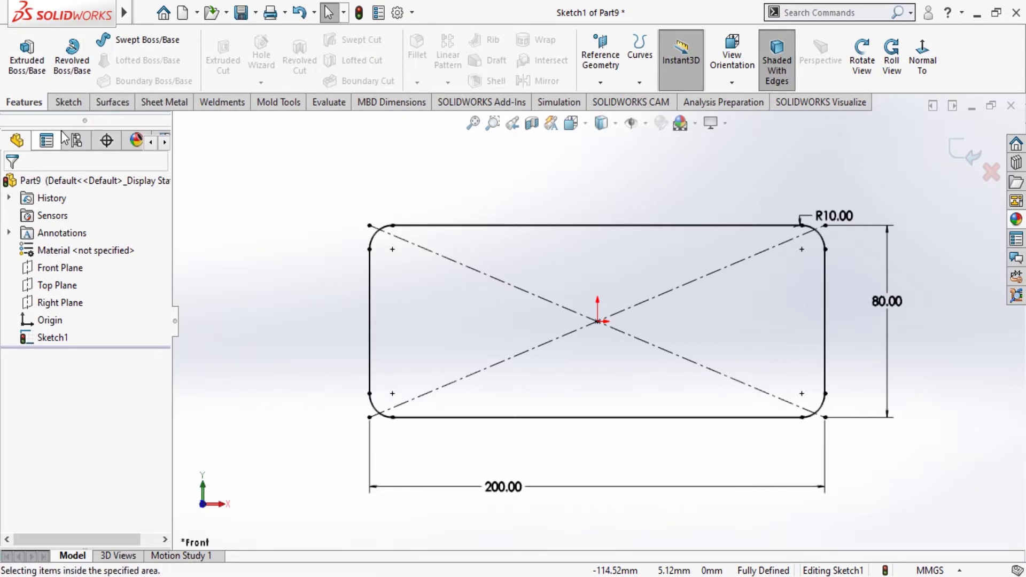
{"action": "left_click", "coordinate": [27, 56]}
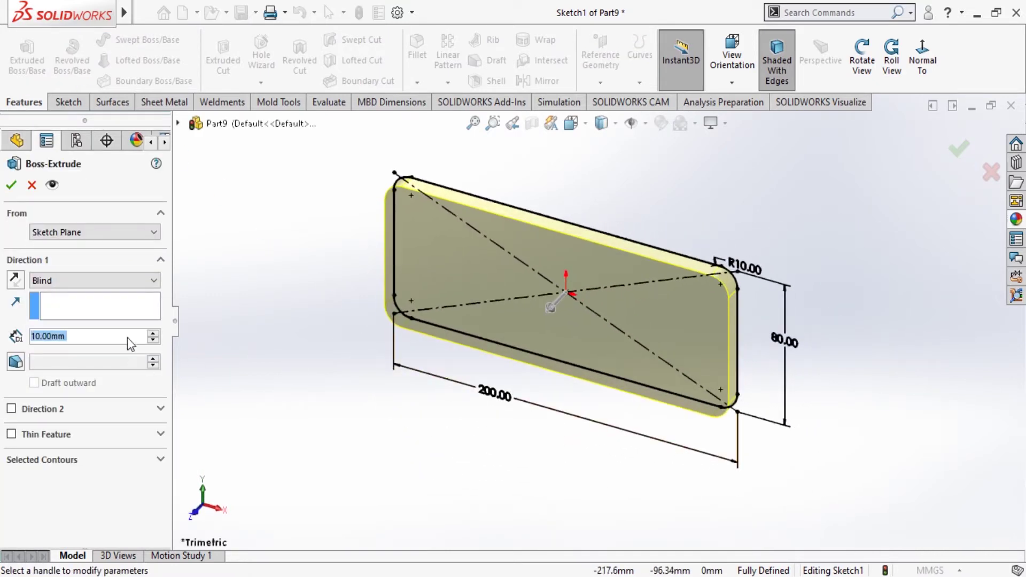
{"action": "left_click", "coordinate": [12, 184]}
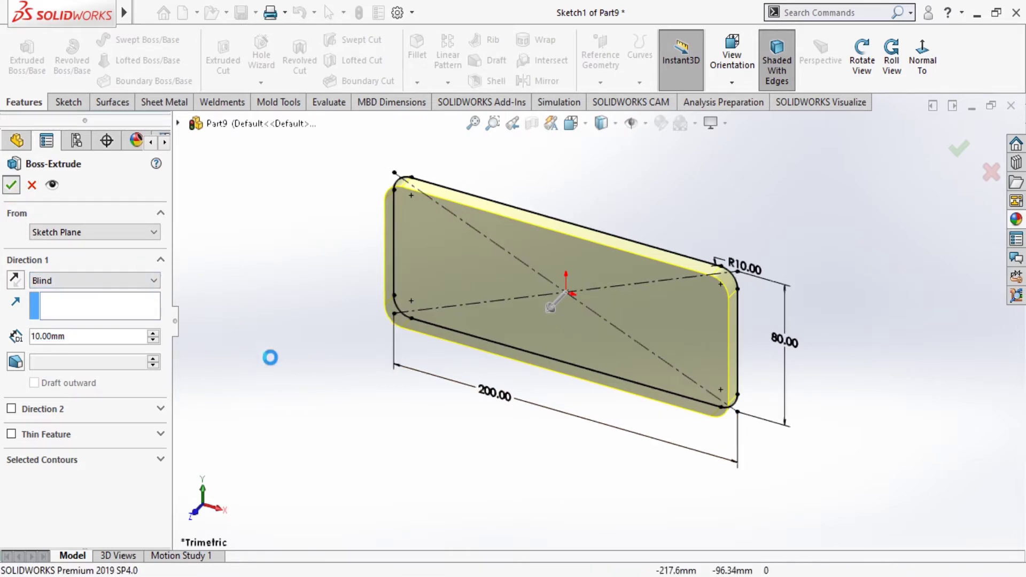
{"action": "left_click", "coordinate": [420, 452]}
{"action": "left_click", "coordinate": [516, 277]}
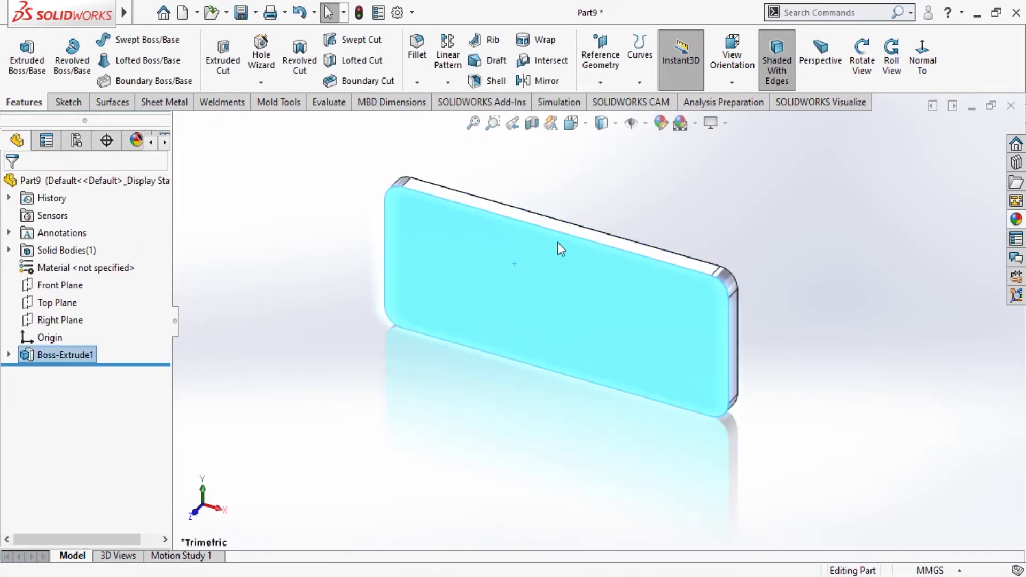
{"action": "left_click", "coordinate": [553, 204]}
Step: Draw a centred rectangle from the origin to the plate's bottom edge
{"action": "left_click", "coordinate": [810, 59]}
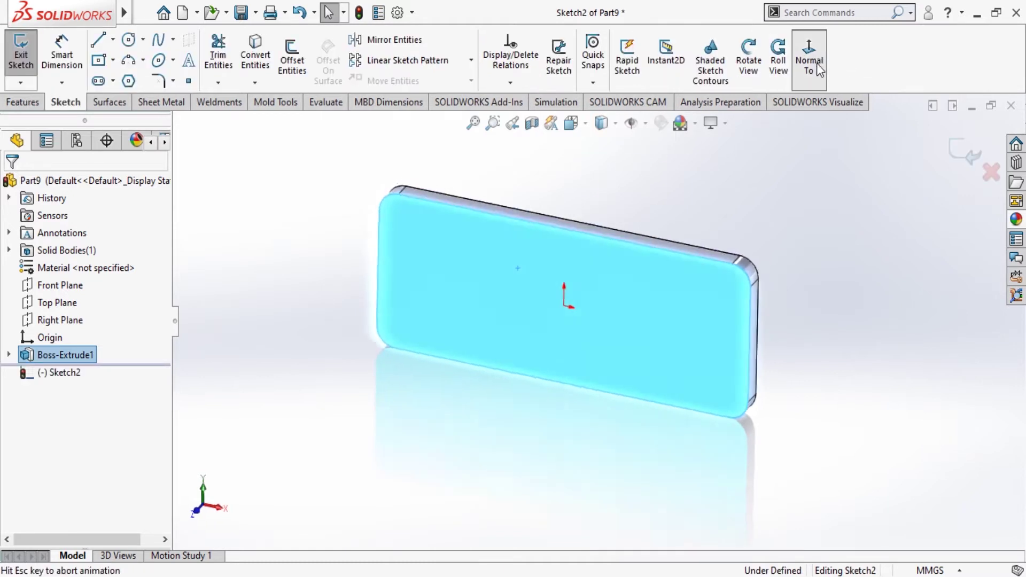
{"action": "key", "text": "Escape"}
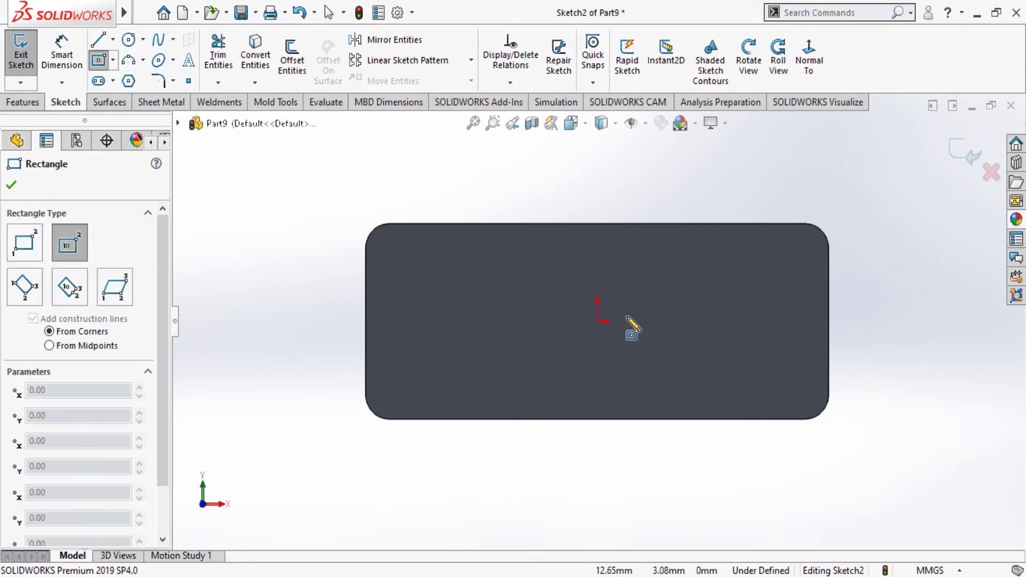
{"action": "left_click", "coordinate": [598, 322]}
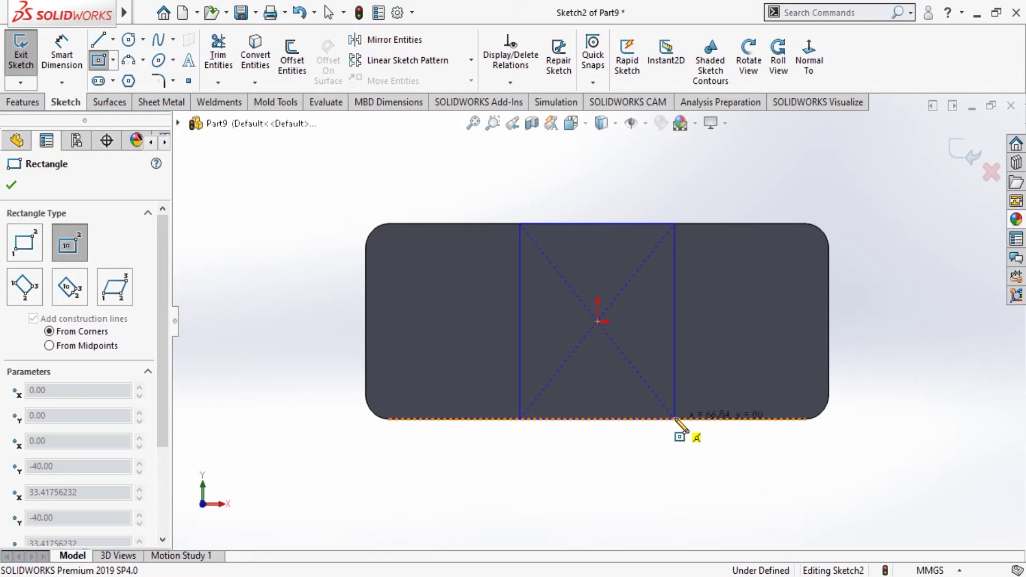
{"action": "left_click", "coordinate": [674, 418]}
{"action": "key", "text": "Escape"}
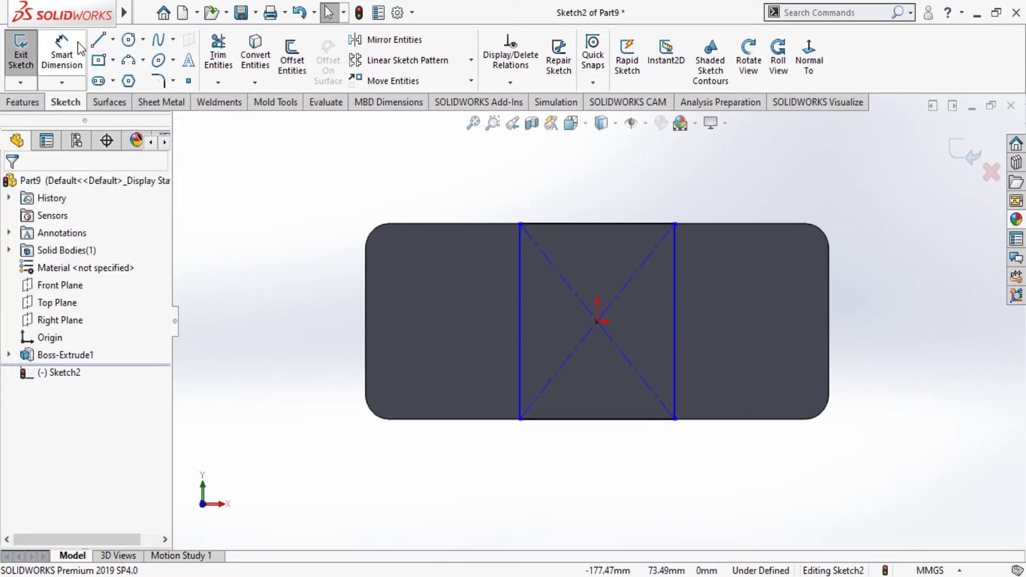
Step: Dimension the new rectangle's width, first 50 then 100
{"action": "left_click", "coordinate": [80, 48]}
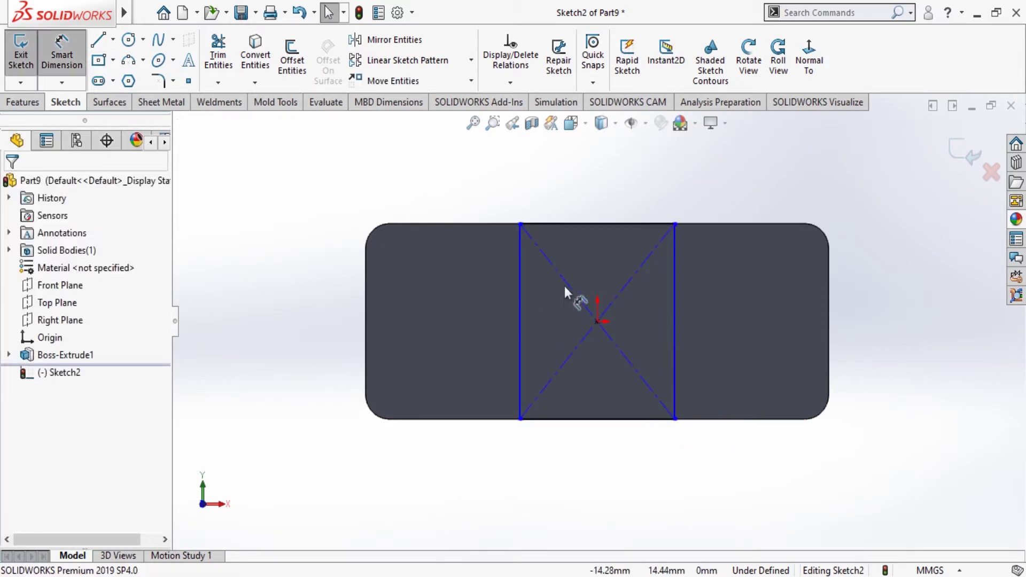
{"action": "left_click", "coordinate": [561, 428]}
{"action": "left_click", "coordinate": [579, 466]}
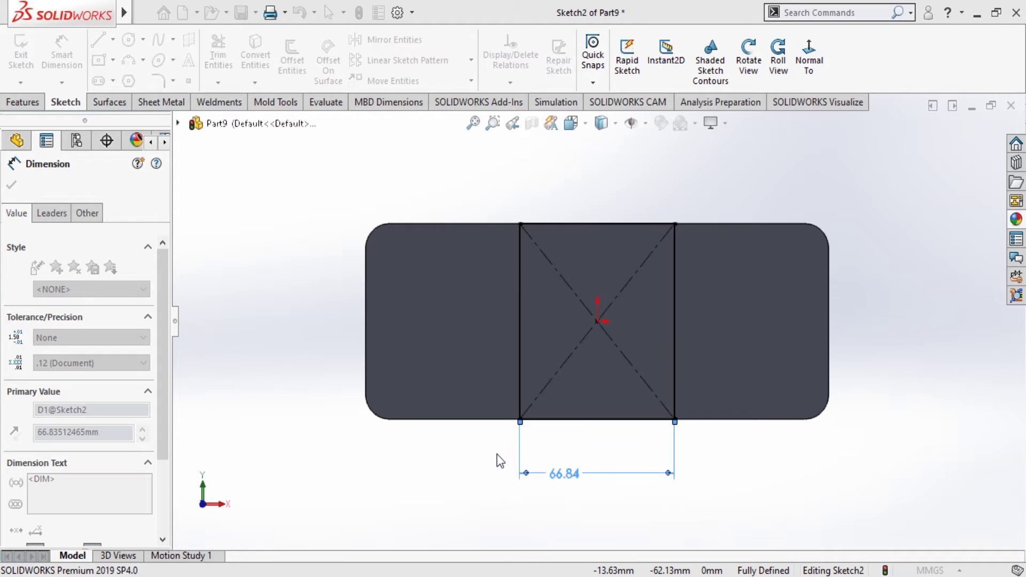
{"action": "type", "text": "50"}
{"action": "key", "text": "Return"}
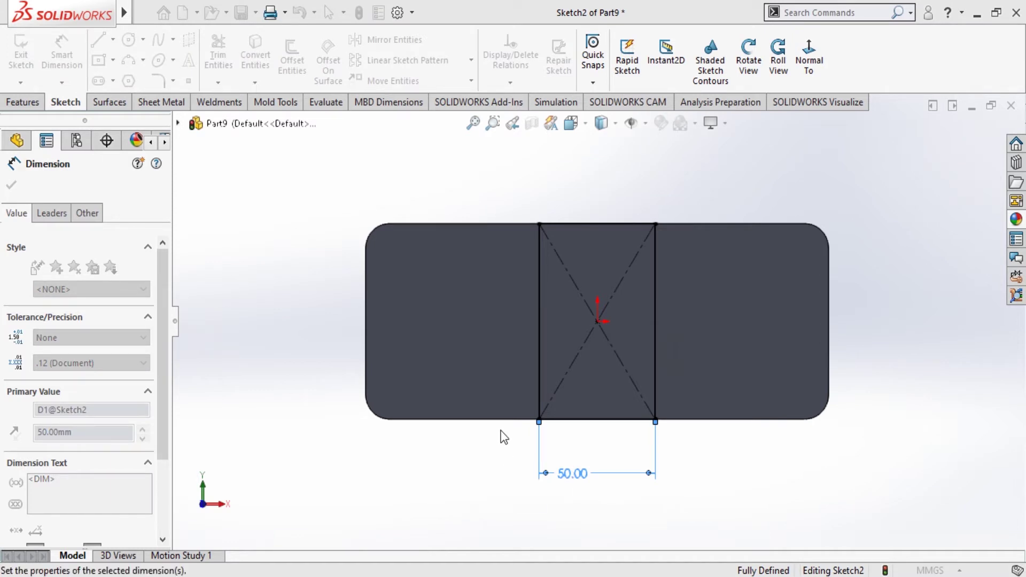
{"action": "key", "text": "Return"}
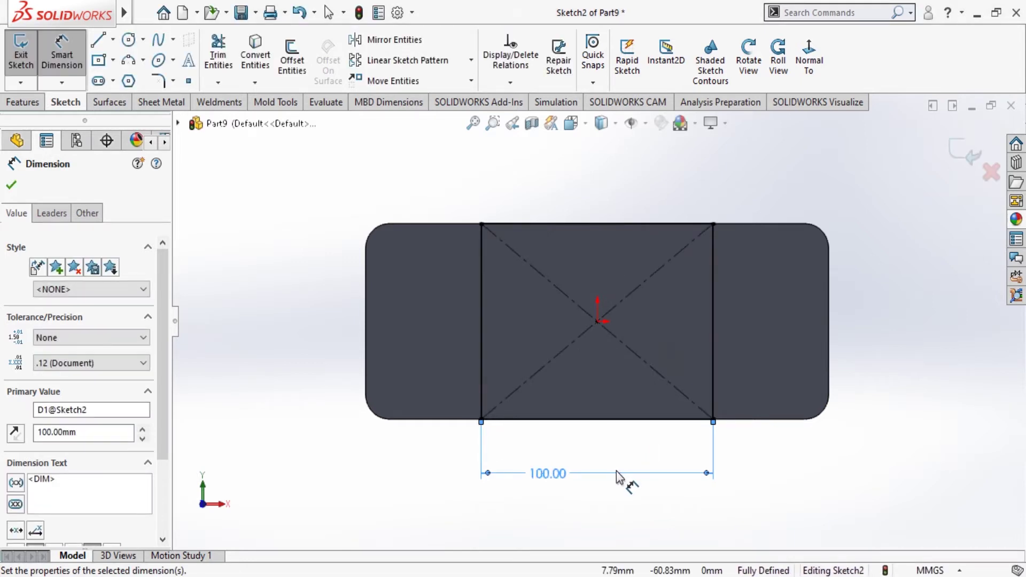
{"action": "left_click", "coordinate": [12, 185]}
{"action": "key", "text": "Escape"}
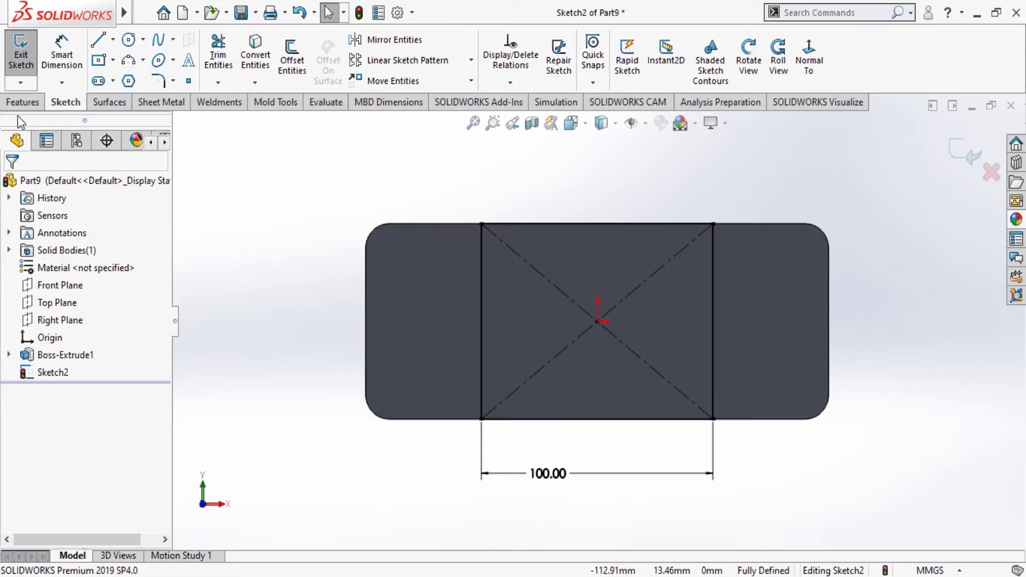
Step: Extrude the rectangle into a 10 mm boss and start a sketch on the underside
{"action": "left_click", "coordinate": [22, 102]}
{"action": "left_click", "coordinate": [27, 54]}
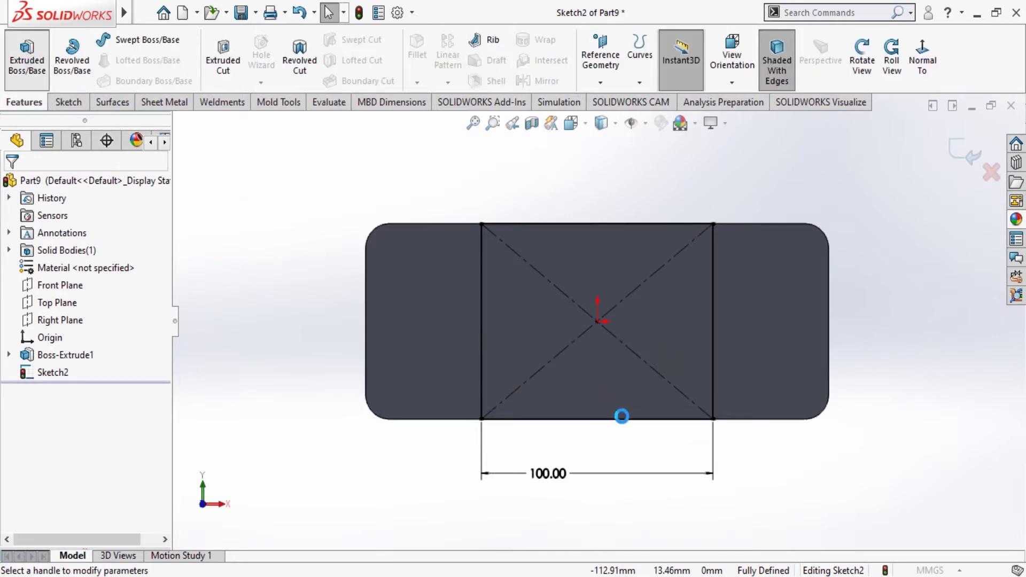
{"action": "mouse_move", "coordinate": [622, 412]}
{"action": "middle_mouse_down"}
{"action": "mouse_move", "coordinate": [621, 201]}
{"action": "mouse_move", "coordinate": [625, 238]}
{"action": "middle_mouse_up"}
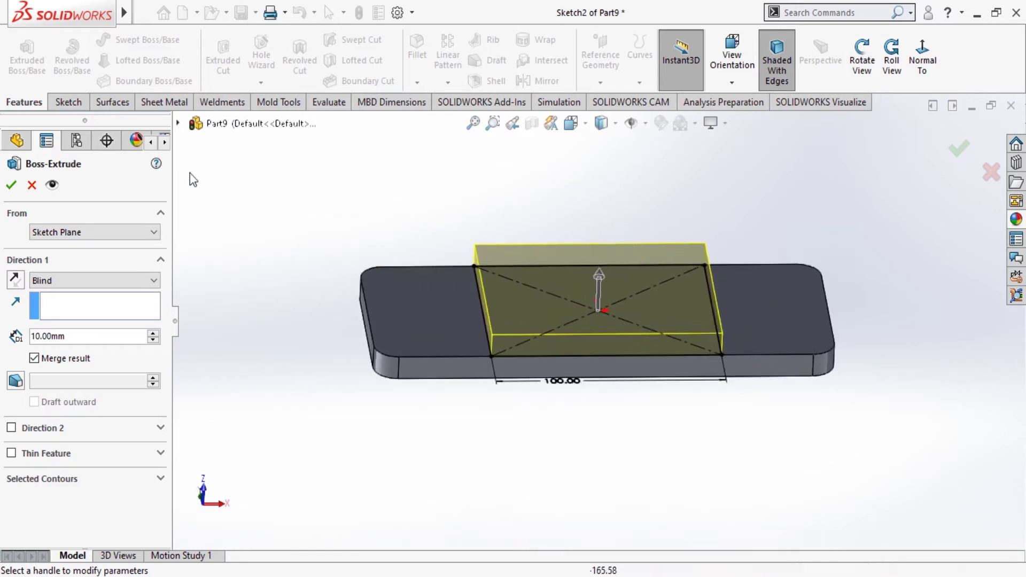
{"action": "left_click", "coordinate": [12, 186]}
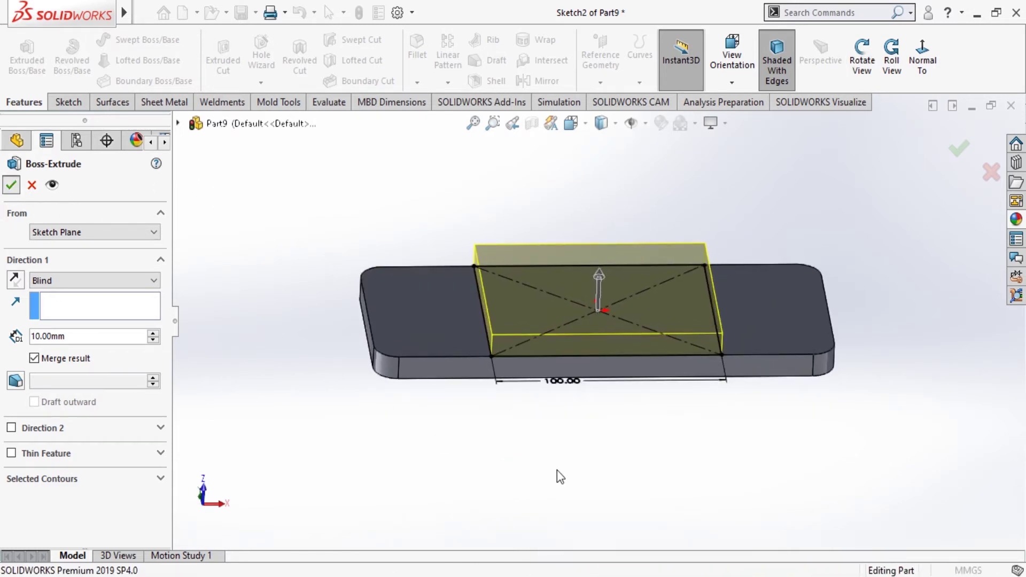
{"action": "mouse_move", "coordinate": [595, 482]}
{"action": "middle_mouse_down"}
{"action": "mouse_move", "coordinate": [607, 287]}
{"action": "mouse_move", "coordinate": [616, 310]}
{"action": "middle_mouse_up"}
{"action": "left_click", "coordinate": [617, 310]}
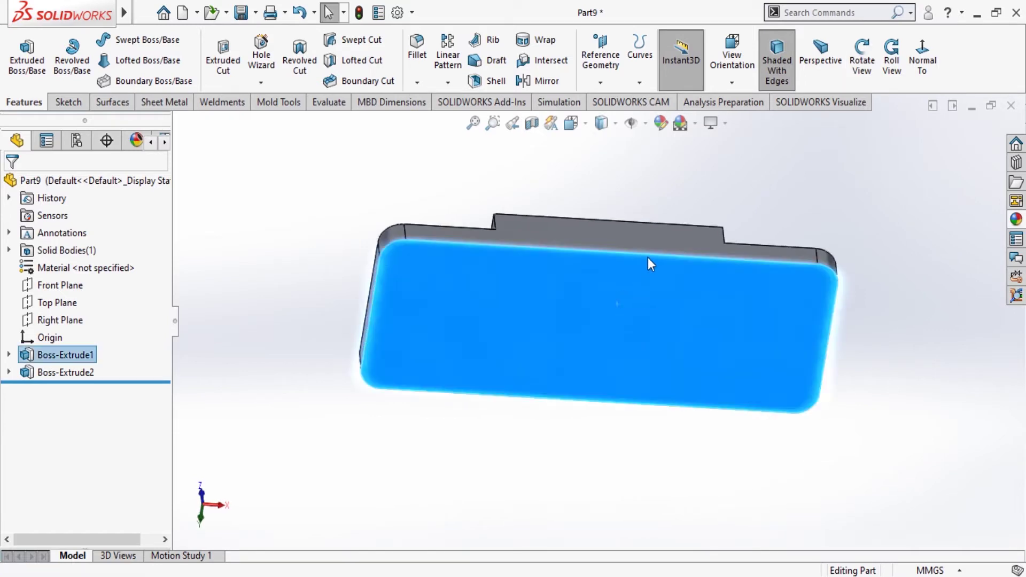
{"action": "left_click", "coordinate": [662, 216]}
Step: Draw a center rectangle from the origin to the underside's bottom edge
{"action": "left_click", "coordinate": [813, 58]}
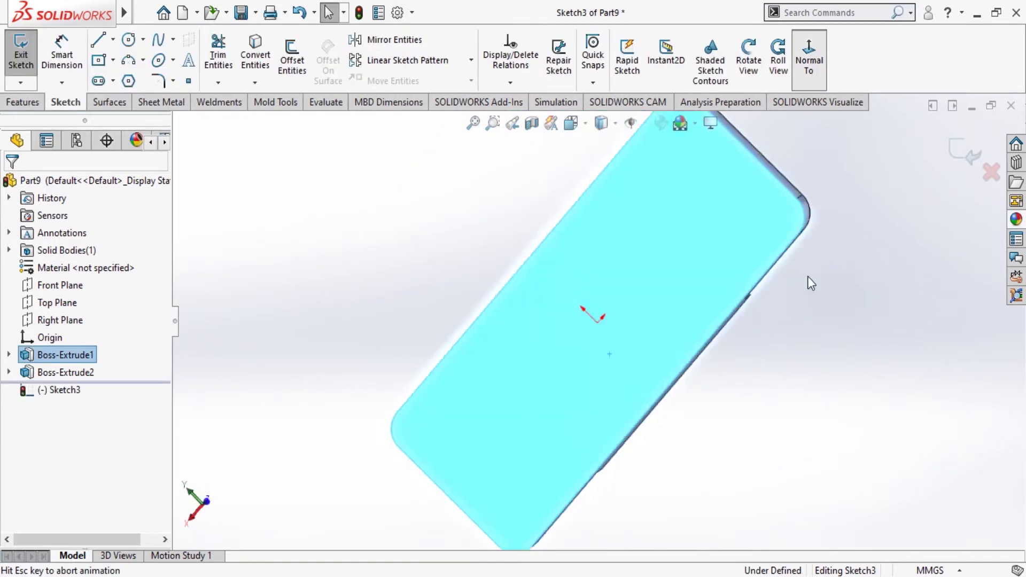
{"action": "key", "text": "Escape"}
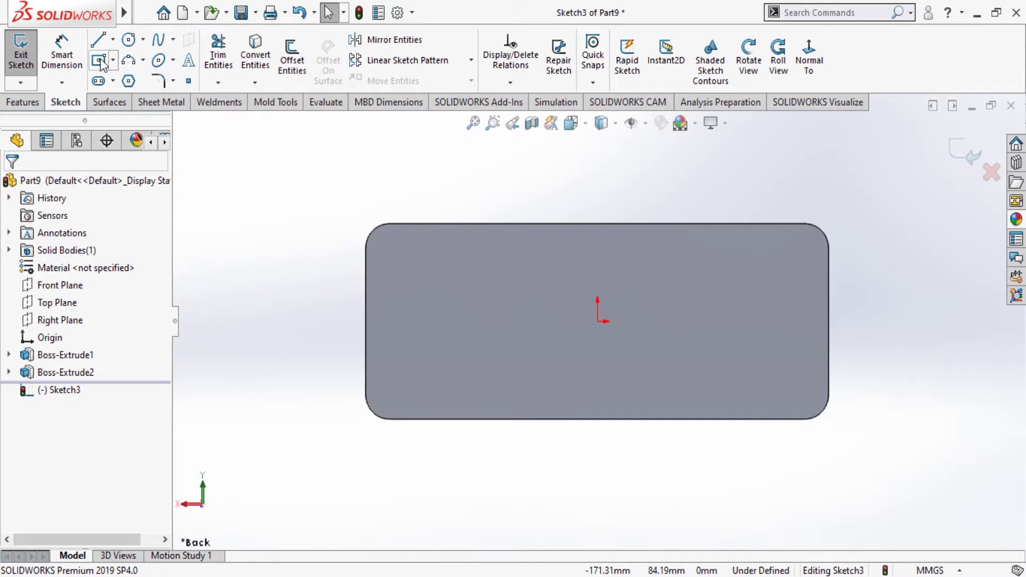
{"action": "key", "text": "r"}
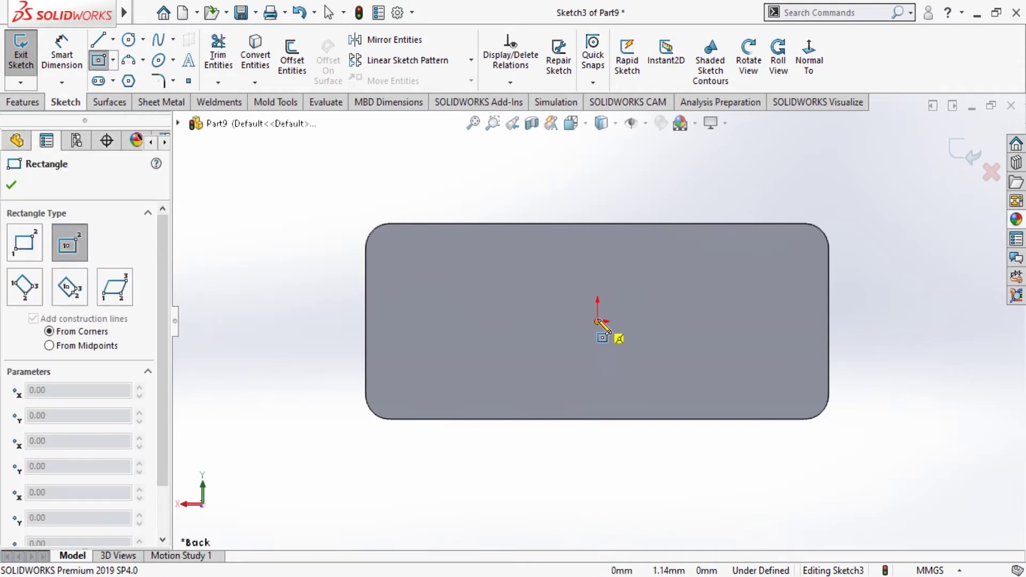
{"action": "left_click", "coordinate": [598, 321]}
{"action": "left_click", "coordinate": [667, 393]}
{"action": "left_click", "coordinate": [691, 419]}
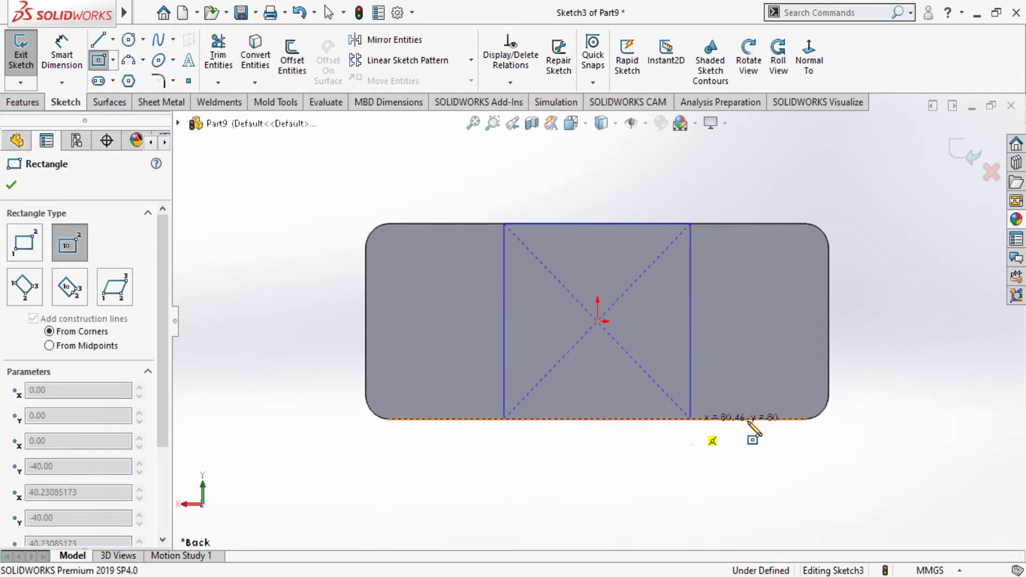
{"action": "key", "text": "Escape"}
Step: Dimension the rectangle's width to 100 mm
{"action": "key", "text": "d"}
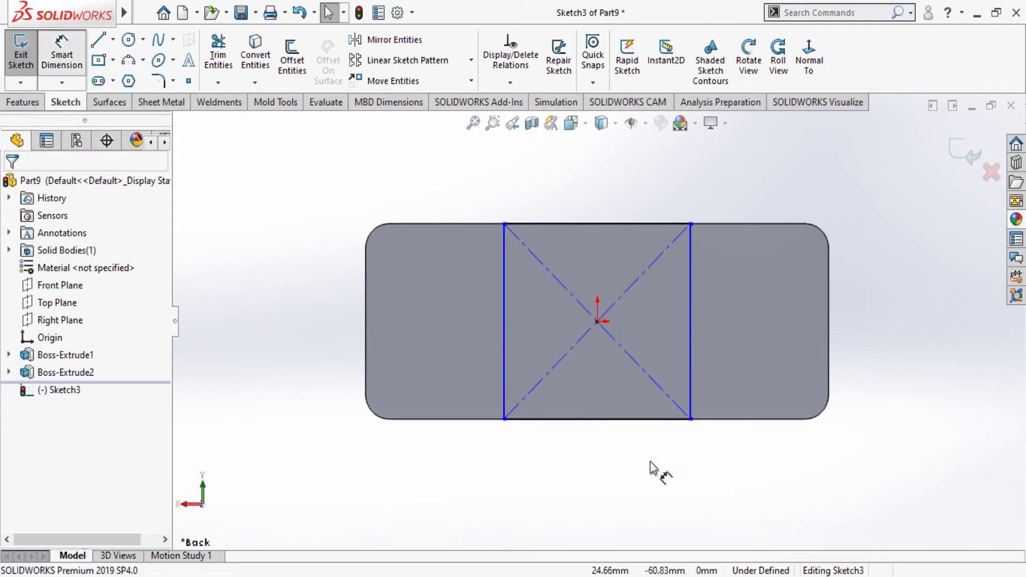
{"action": "left_click", "coordinate": [598, 419]}
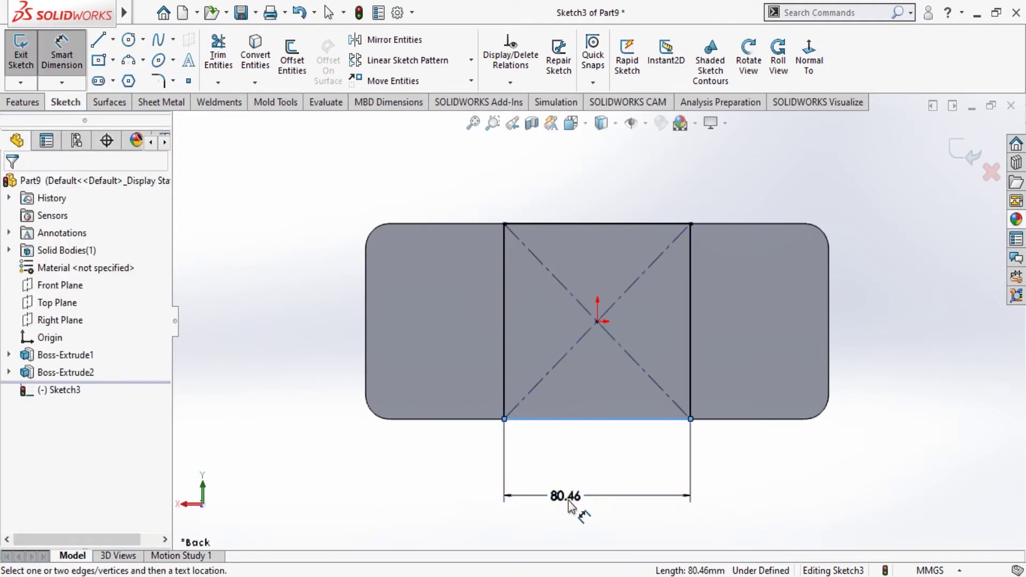
{"action": "left_click", "coordinate": [570, 502]}
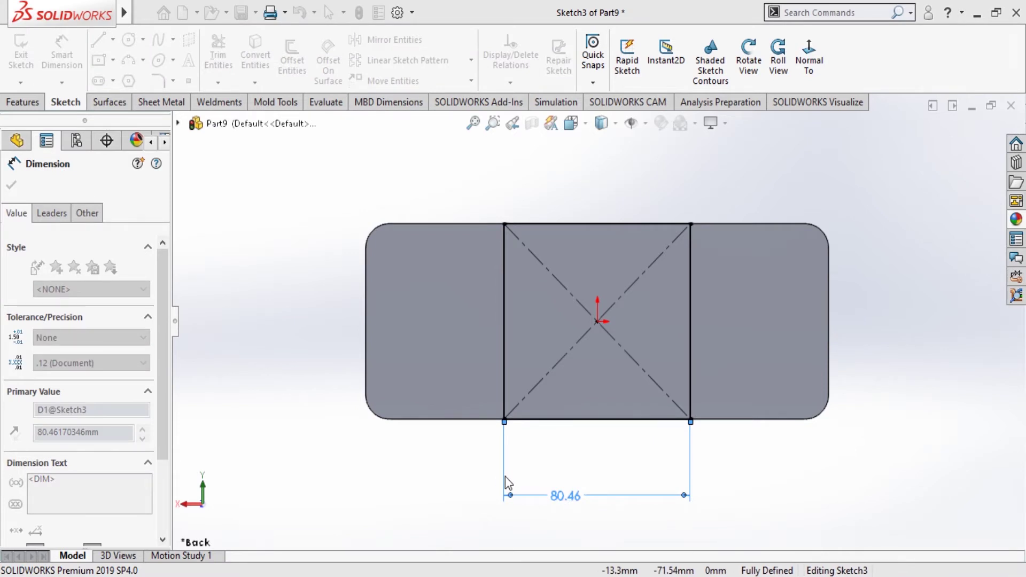
{"action": "type", "text": "100"}
{"action": "key", "text": "Return"}
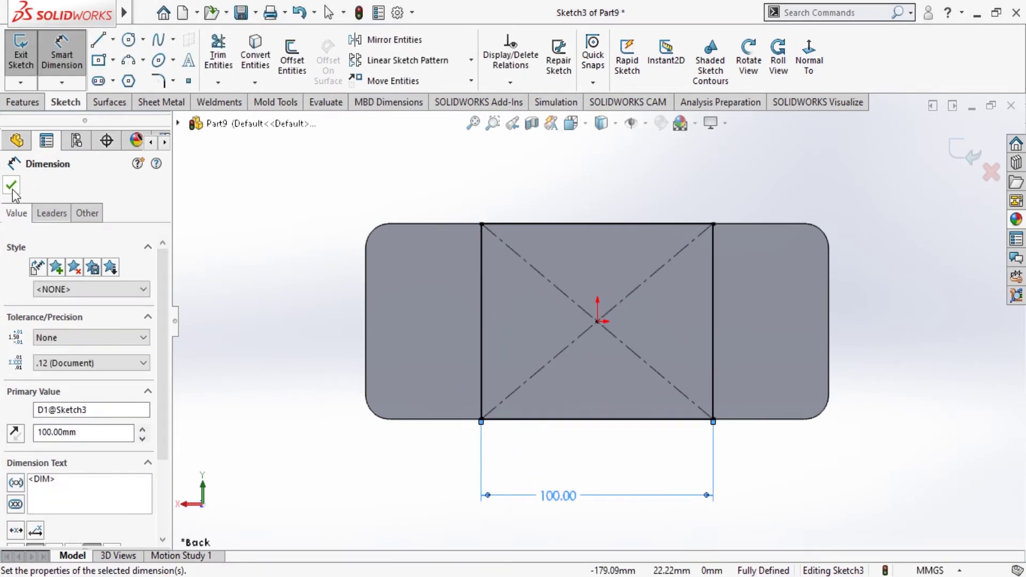
{"action": "left_click", "coordinate": [11, 185]}
Step: Cut the rectangle 5 mm deep into the bracket
{"action": "left_click", "coordinate": [25, 101]}
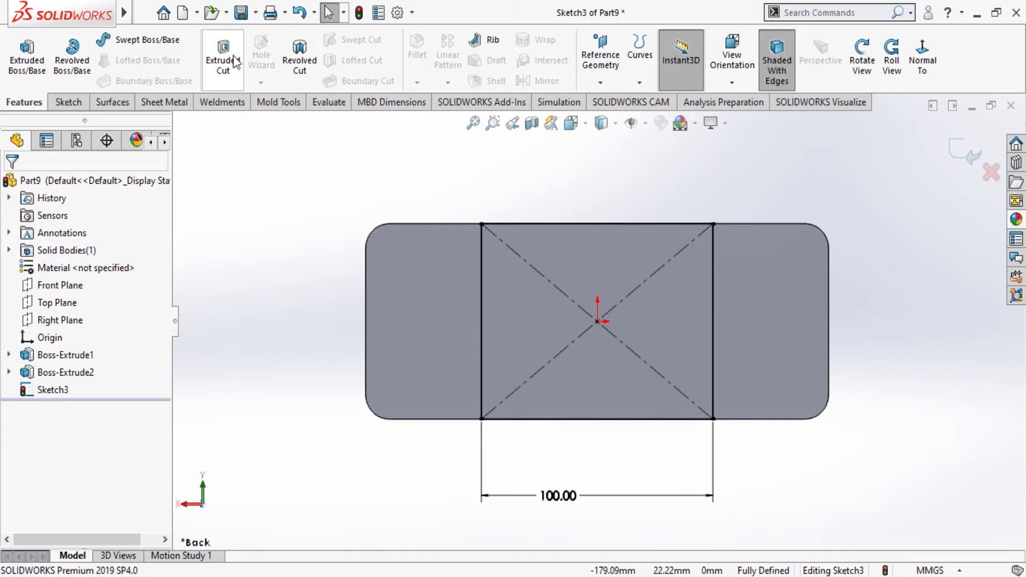
{"action": "left_click", "coordinate": [240, 77]}
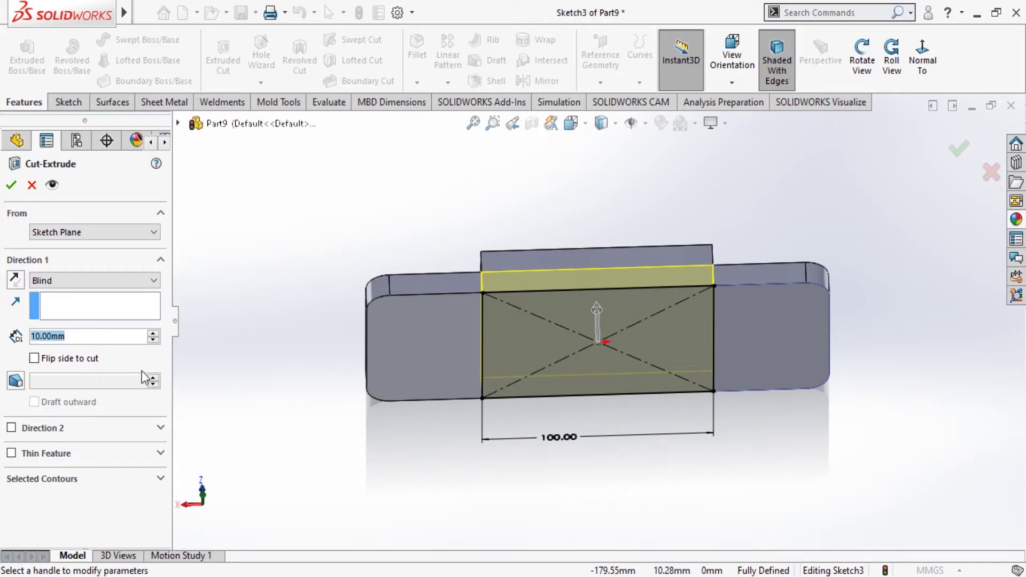
{"action": "type", "text": "5"}
{"action": "key", "text": "Return"}
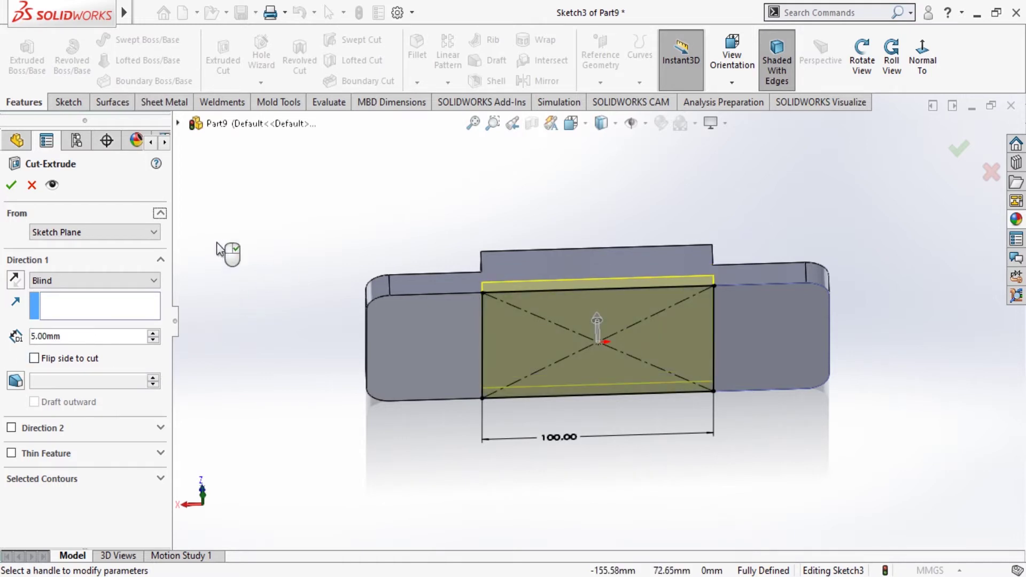
{"action": "left_click", "coordinate": [12, 186]}
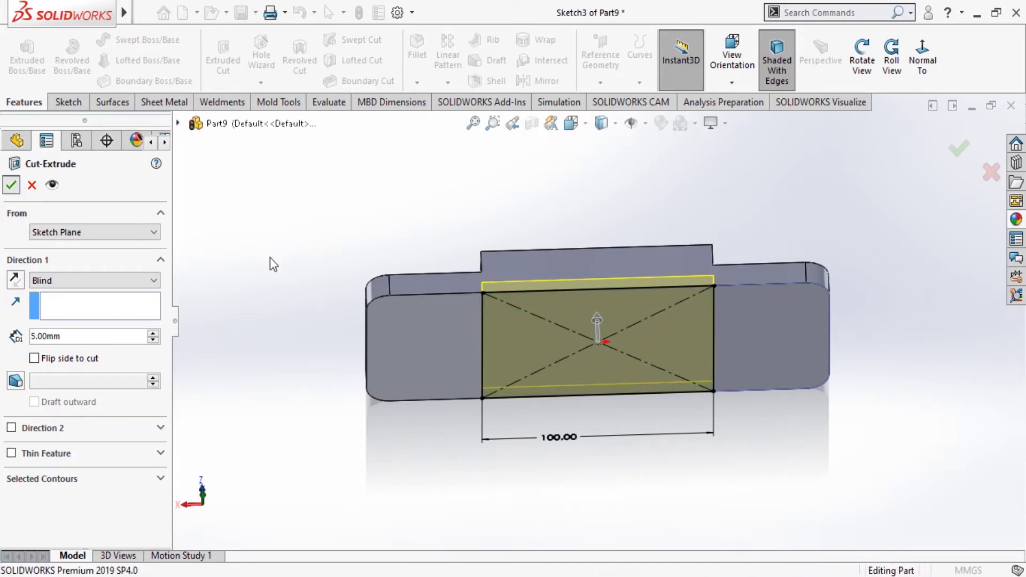
Step: Start a sketch on the bracket's flat face and view it normal
{"action": "left_click", "coordinate": [312, 258]}
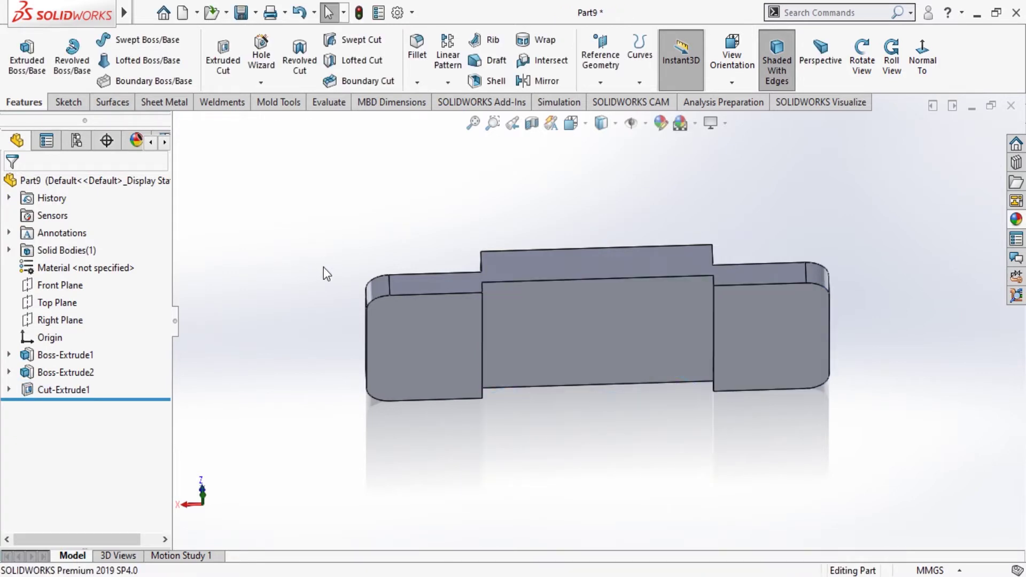
{"action": "middle_click_drag", "start_coordinate": [323, 267], "coordinate": [476, 372]}
{"action": "key", "text": "Escape"}
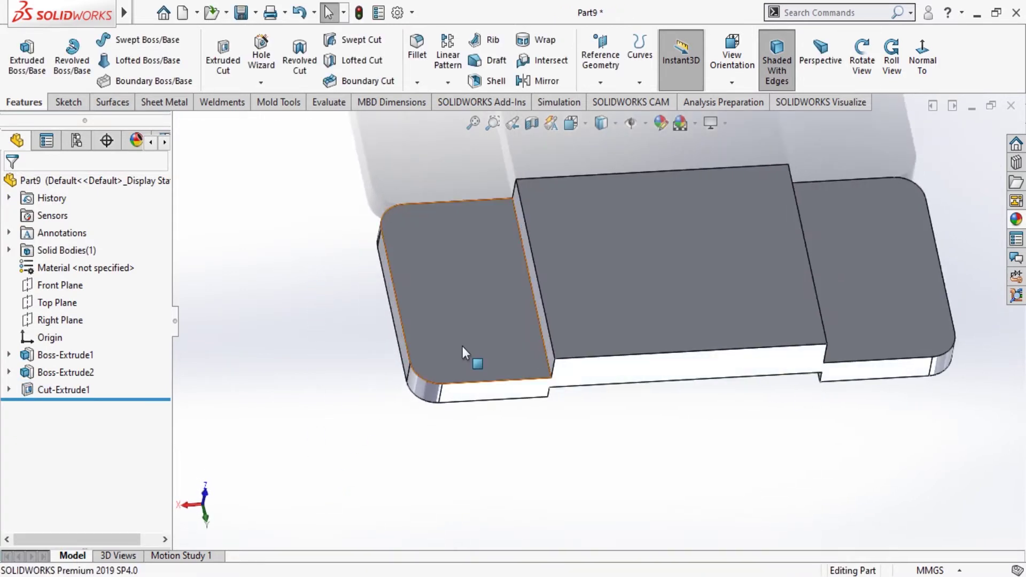
{"action": "left_click", "coordinate": [462, 345]}
{"action": "left_click", "coordinate": [501, 210]}
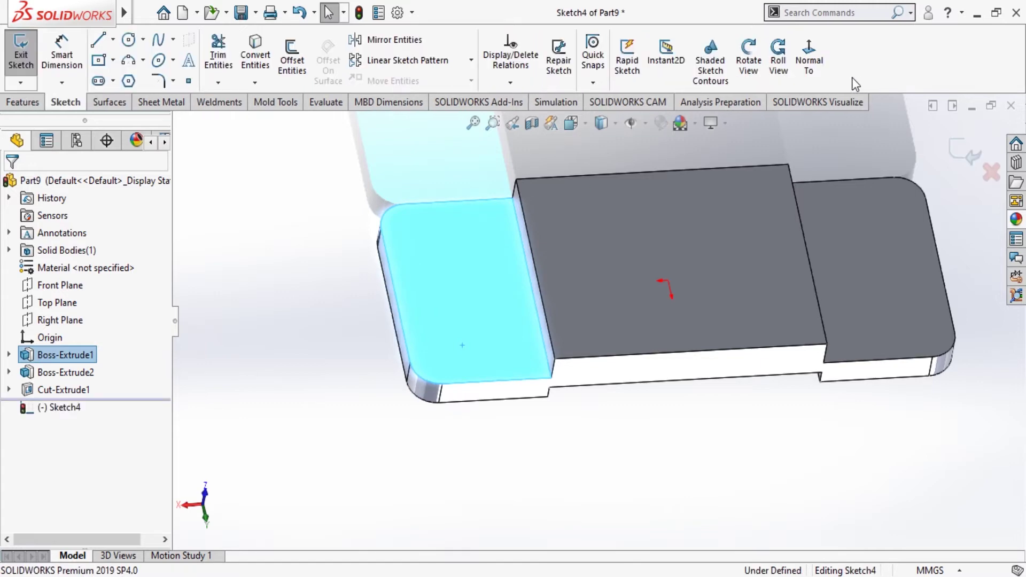
{"action": "left_click", "coordinate": [809, 58]}
{"action": "left_click", "coordinate": [851, 294]}
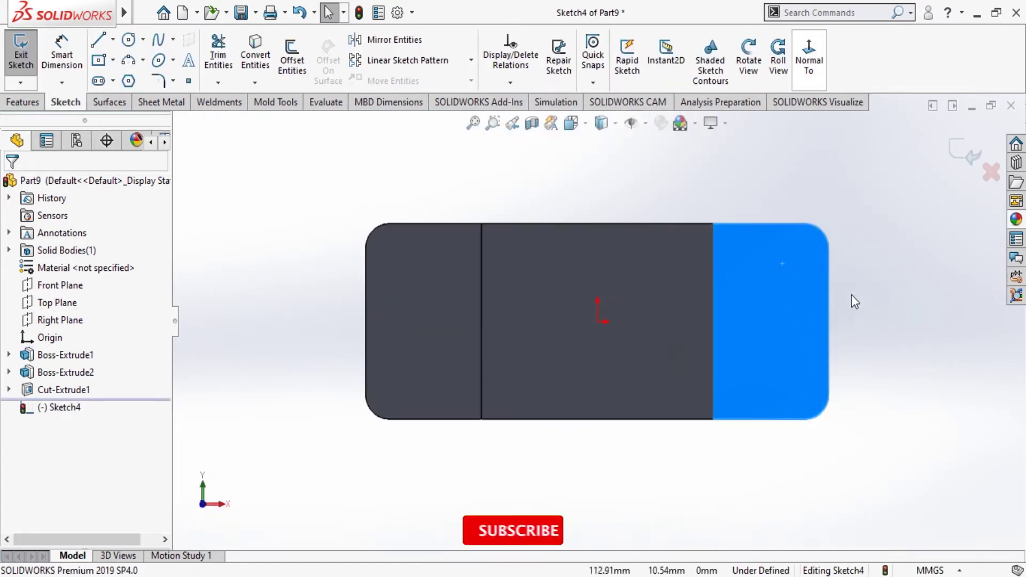
Step: Draw four circles centred on the rounded corner arcs at ±90, ±30
{"action": "left_click", "coordinate": [129, 40]}
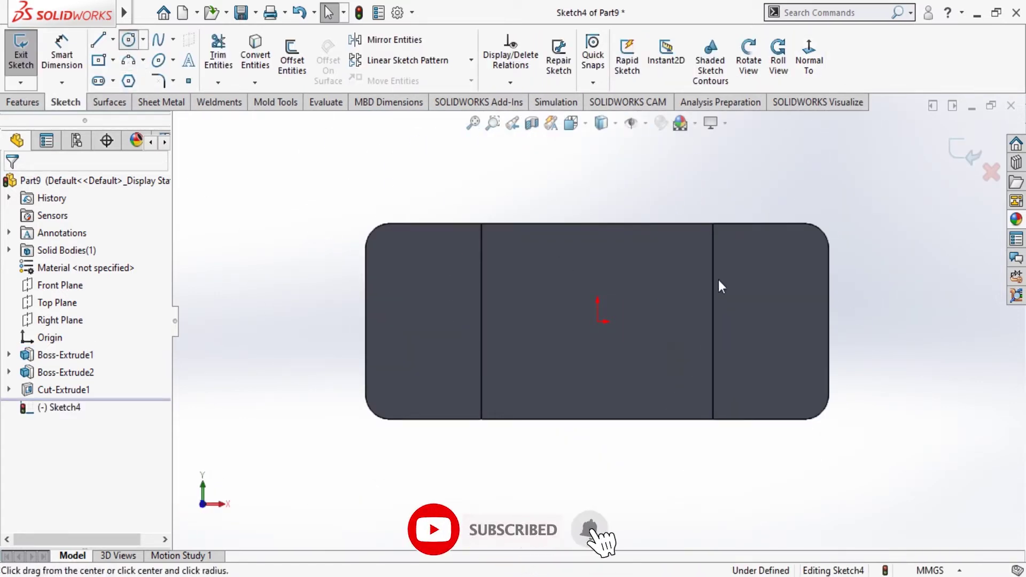
{"action": "left_click", "coordinate": [805, 249]}
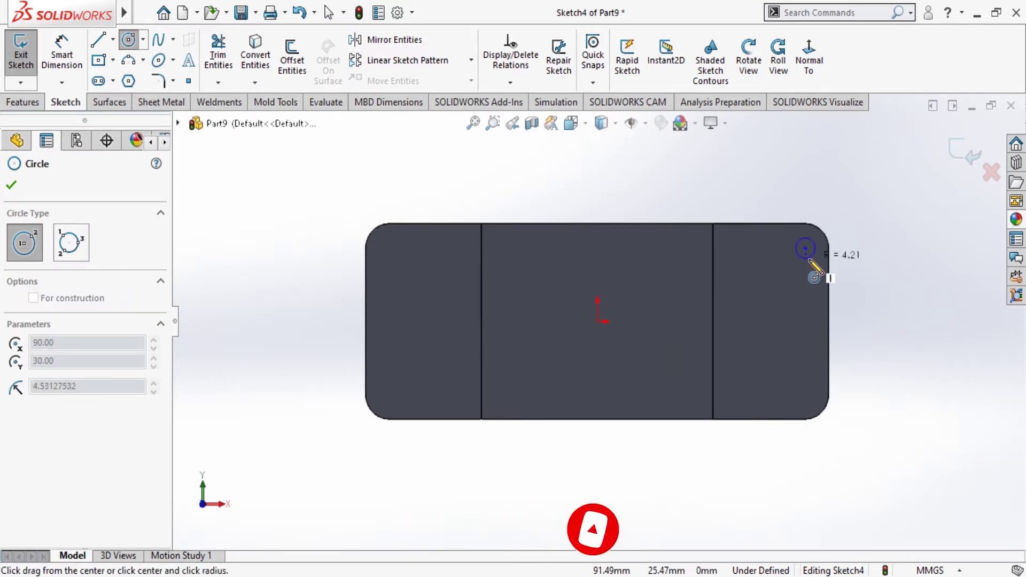
{"action": "left_click", "coordinate": [813, 257]}
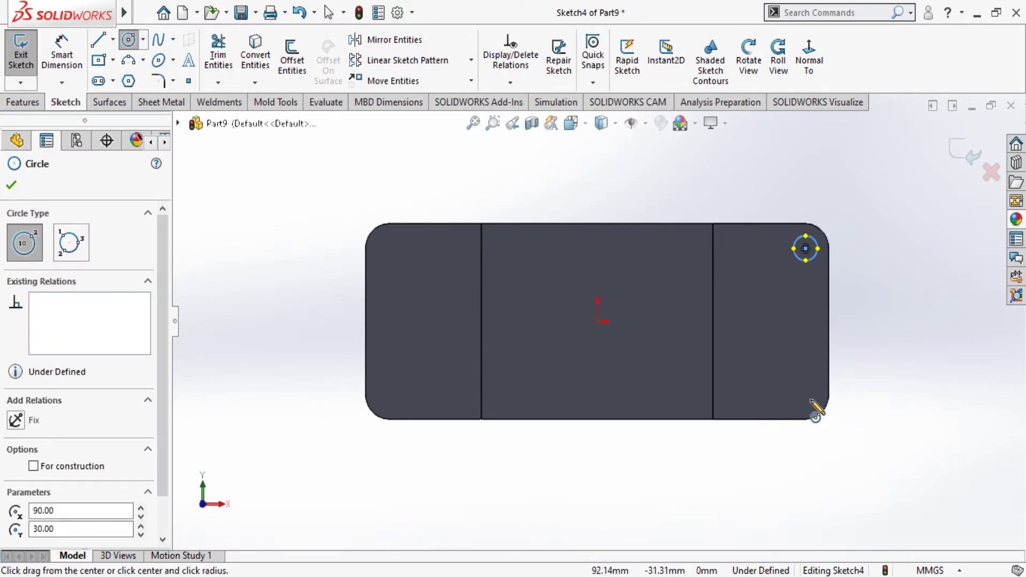
{"action": "left_click", "coordinate": [806, 394]}
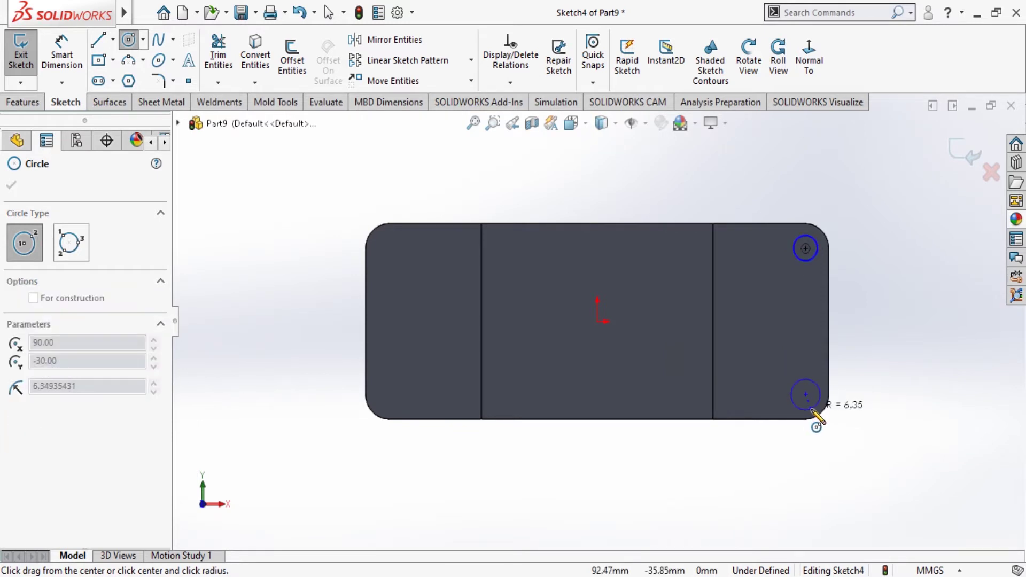
{"action": "left_click", "coordinate": [813, 403]}
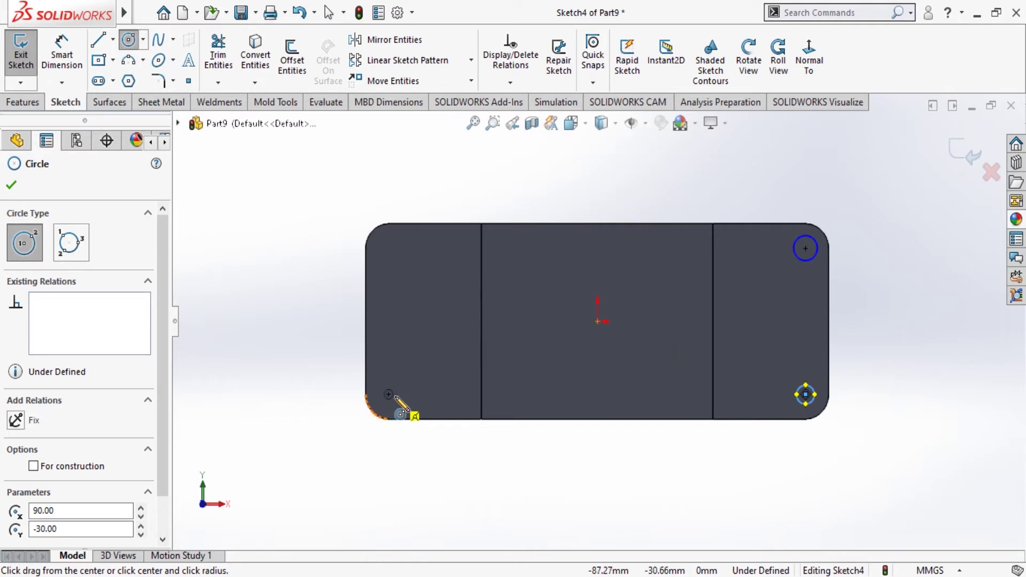
{"action": "left_click", "coordinate": [389, 394]}
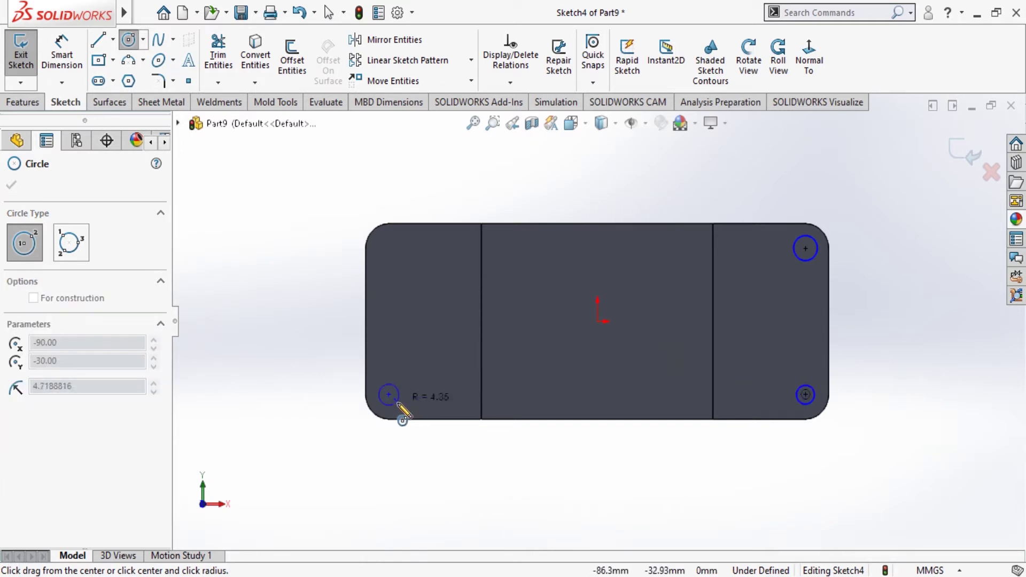
{"action": "left_click", "coordinate": [401, 407]}
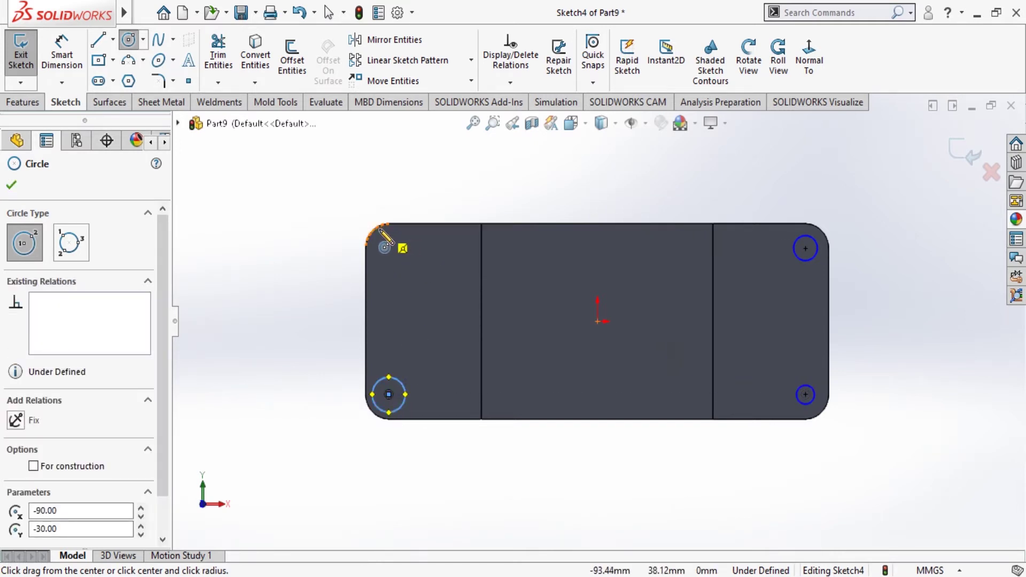
{"action": "left_click", "coordinate": [389, 248]}
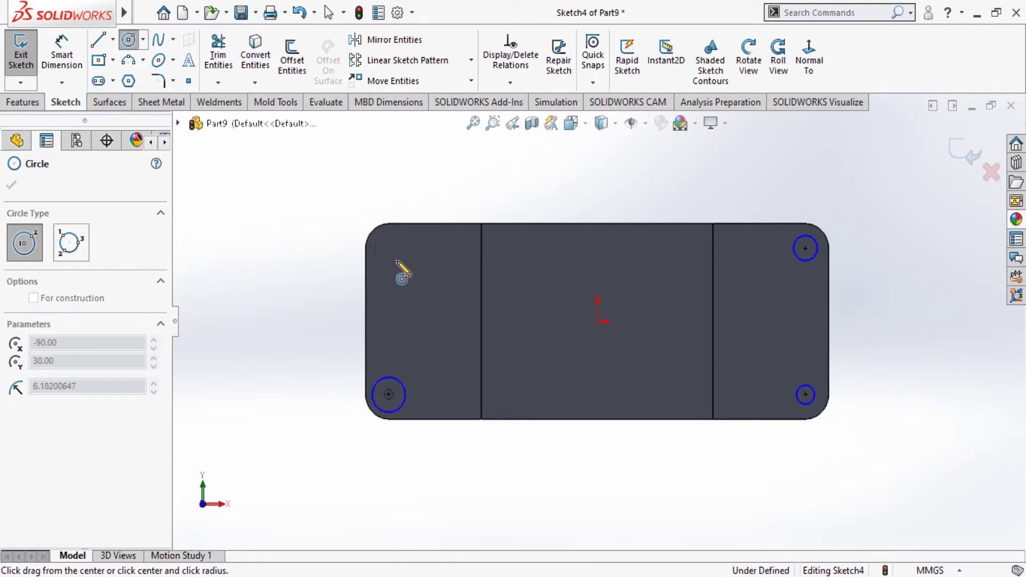
{"action": "left_click", "coordinate": [398, 263]}
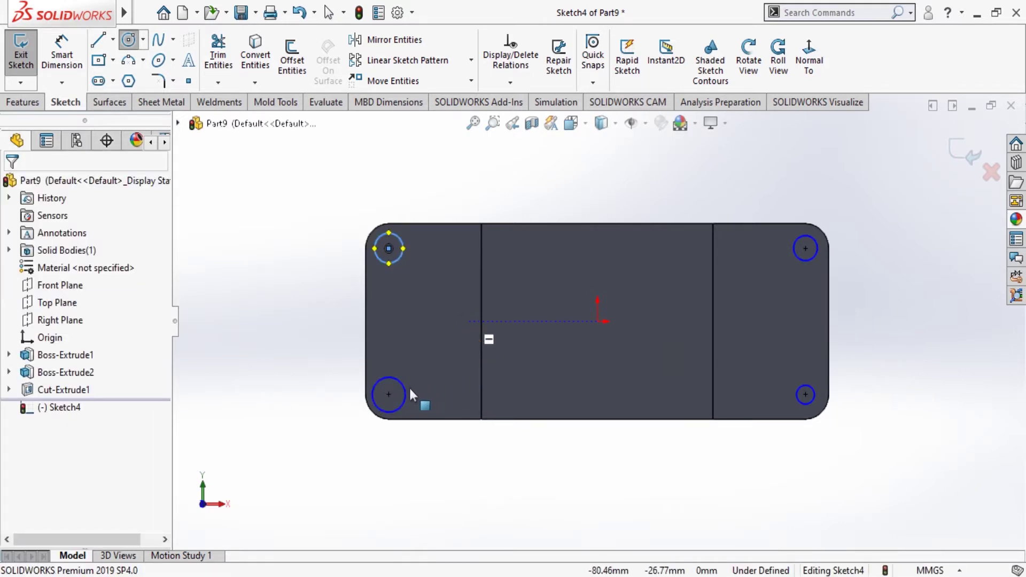
{"action": "key", "text": "Escape"}
{"action": "key", "text": "Escape"}
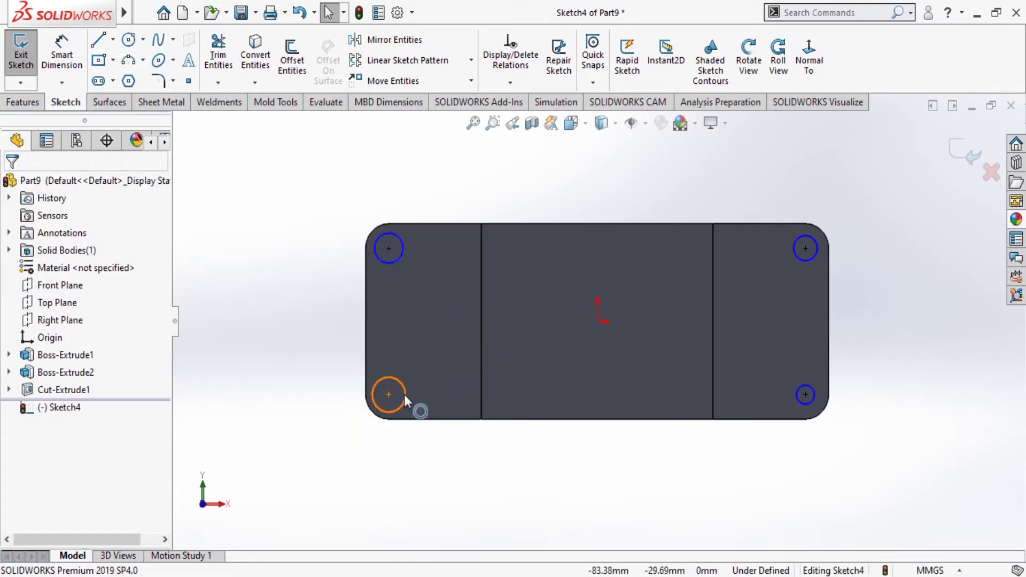
Step: Add an Equal relation to make the four corner circles the same size
{"action": "left_click", "coordinate": [404, 394]}
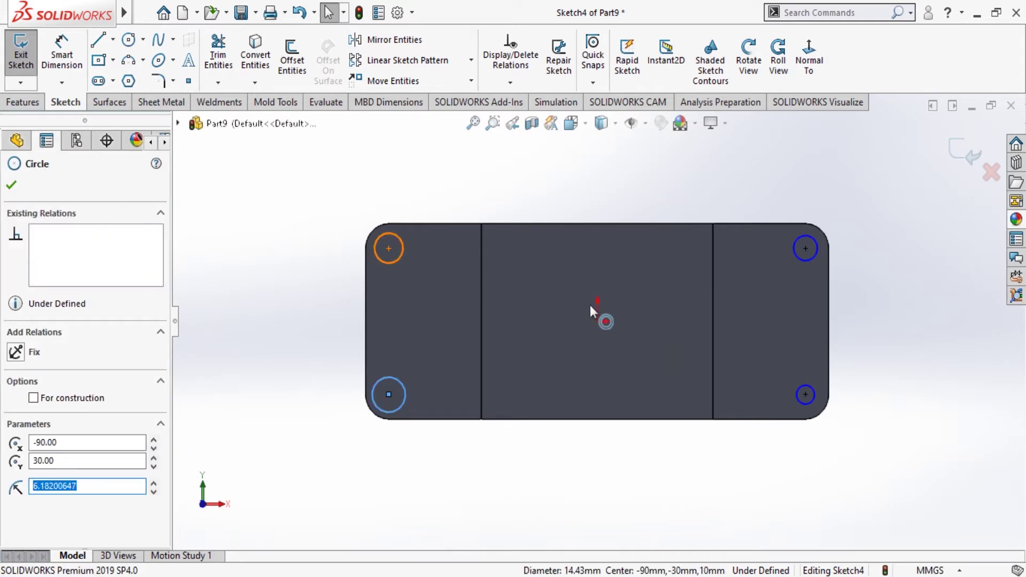
{"action": "left_click", "coordinate": [794, 245], "text": "ctrl"}
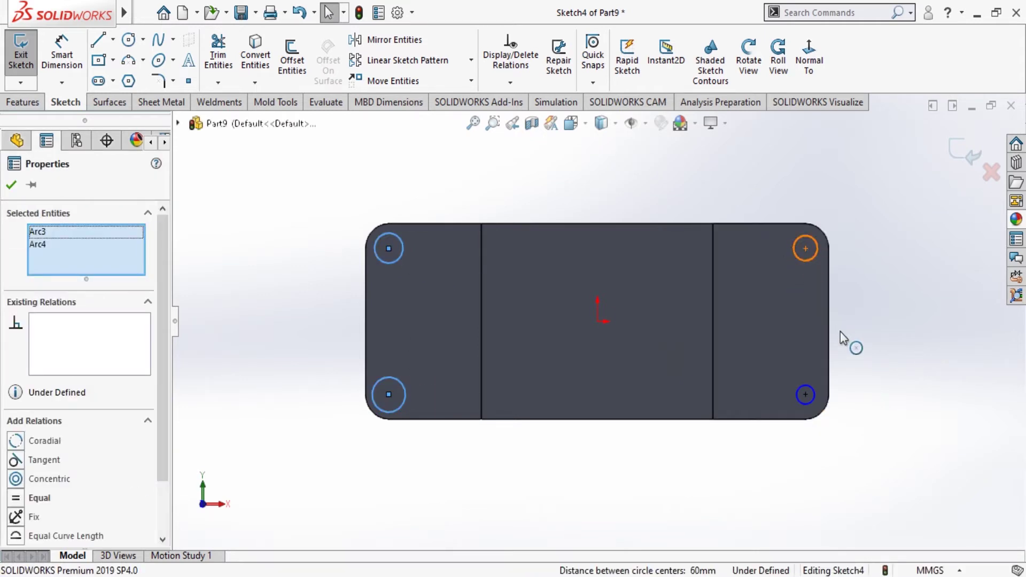
{"action": "left_click", "coordinate": [808, 392], "text": "ctrl"}
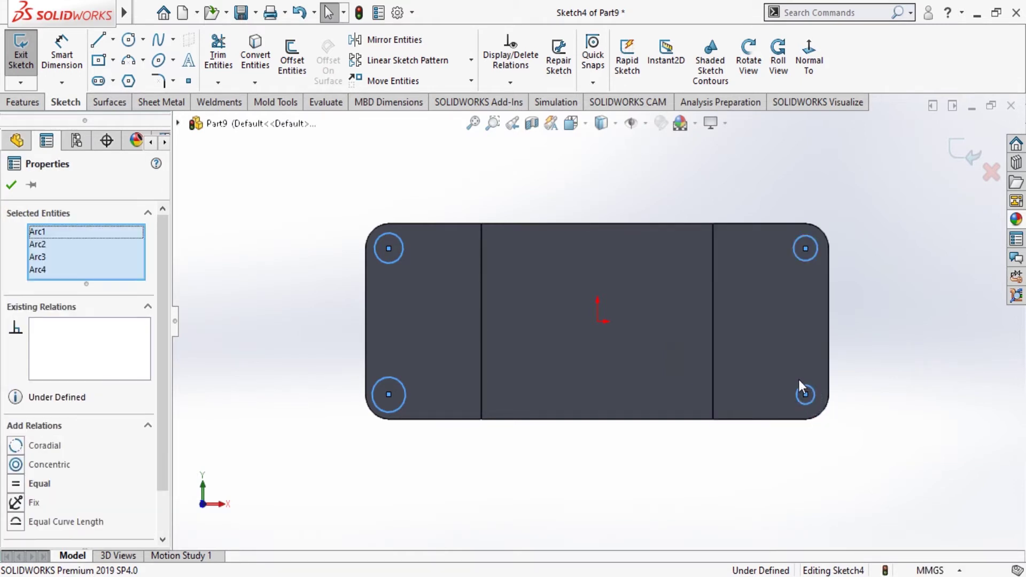
{"action": "left_click", "coordinate": [16, 484]}
{"action": "left_click", "coordinate": [11, 185]}
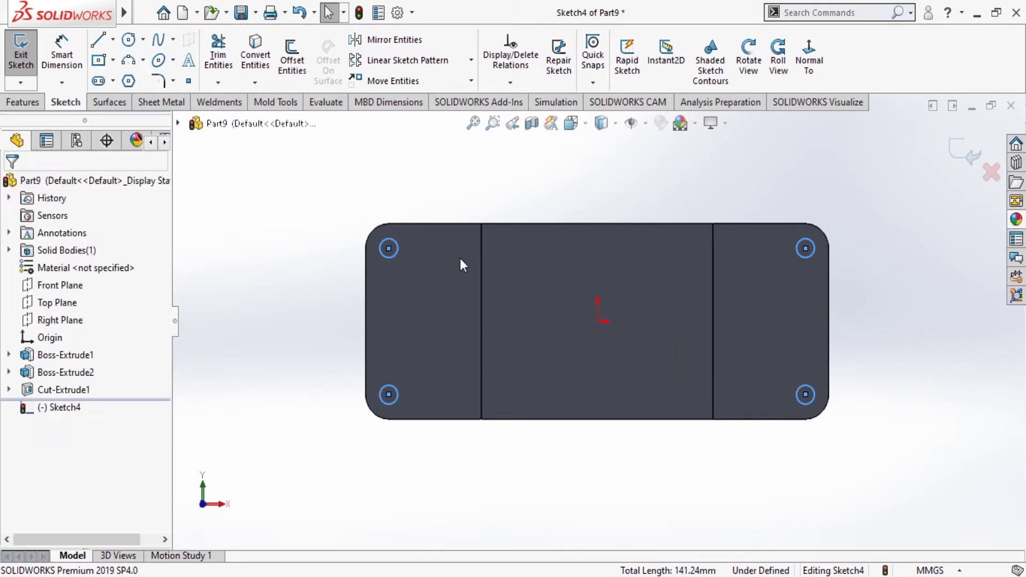
Step: Dimension the top-left circle to a 10 mm diameter
{"action": "left_click", "coordinate": [62, 56]}
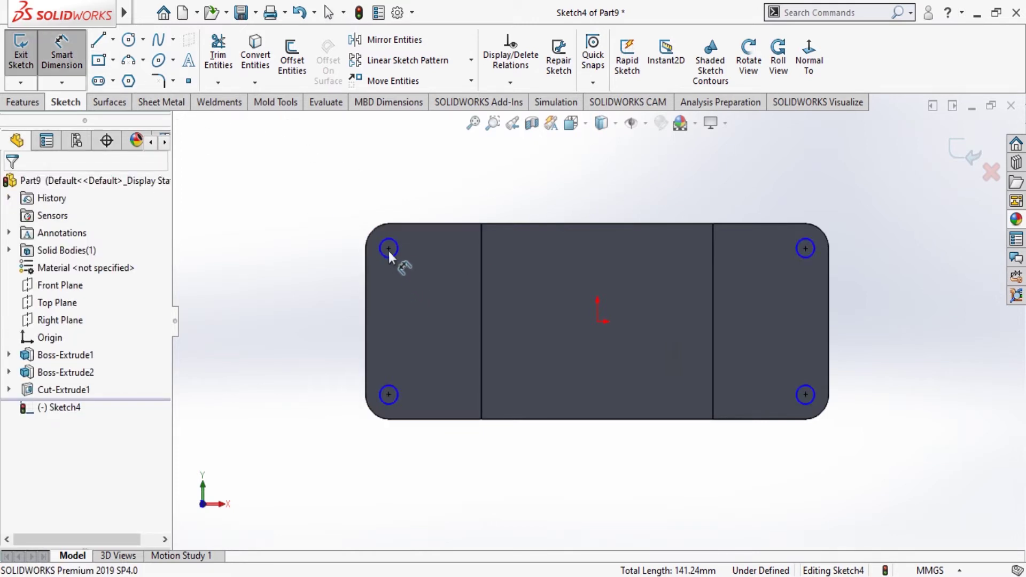
{"action": "left_click", "coordinate": [330, 254]}
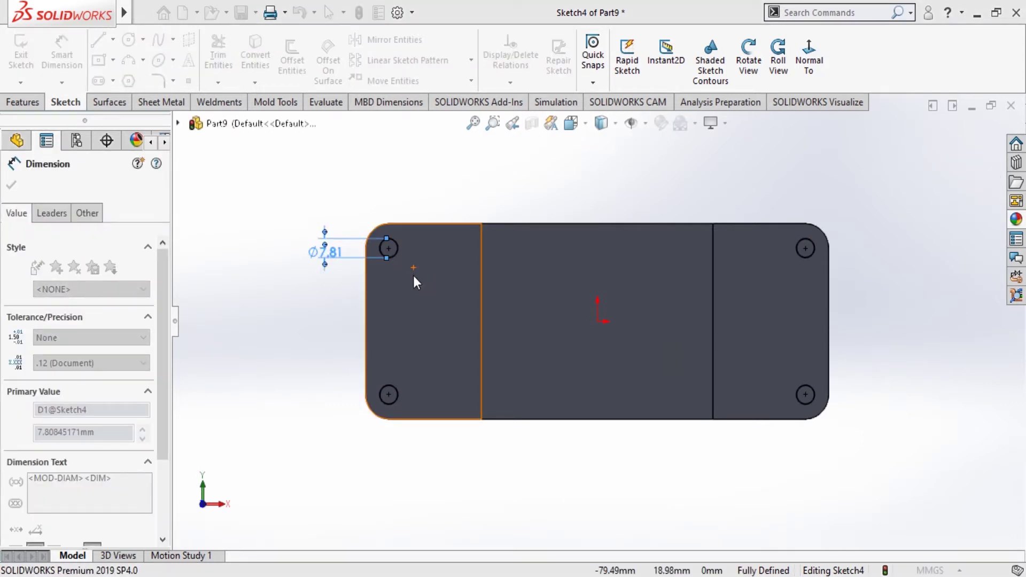
{"action": "type", "text": "10"}
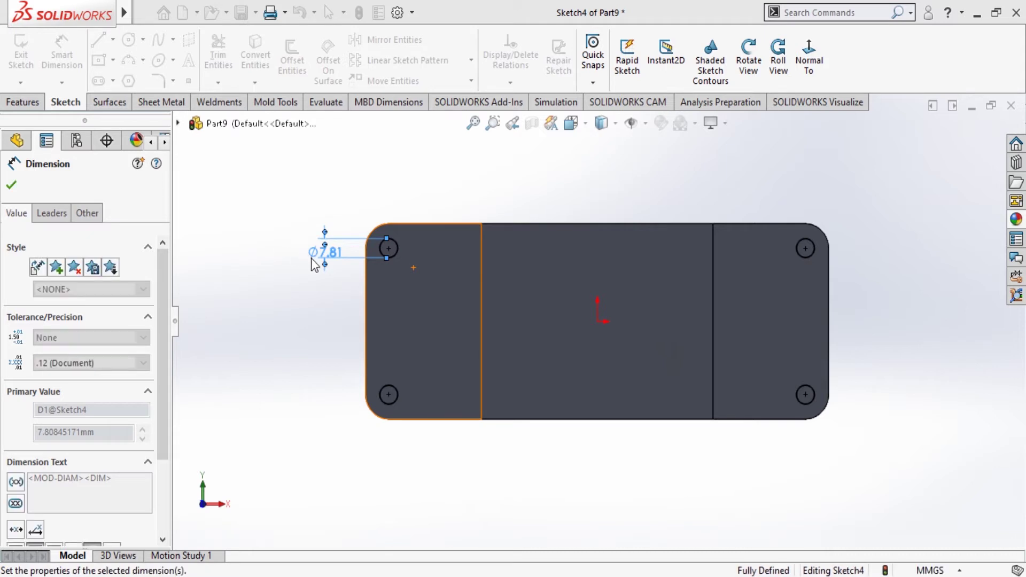
{"action": "key", "text": "Return"}
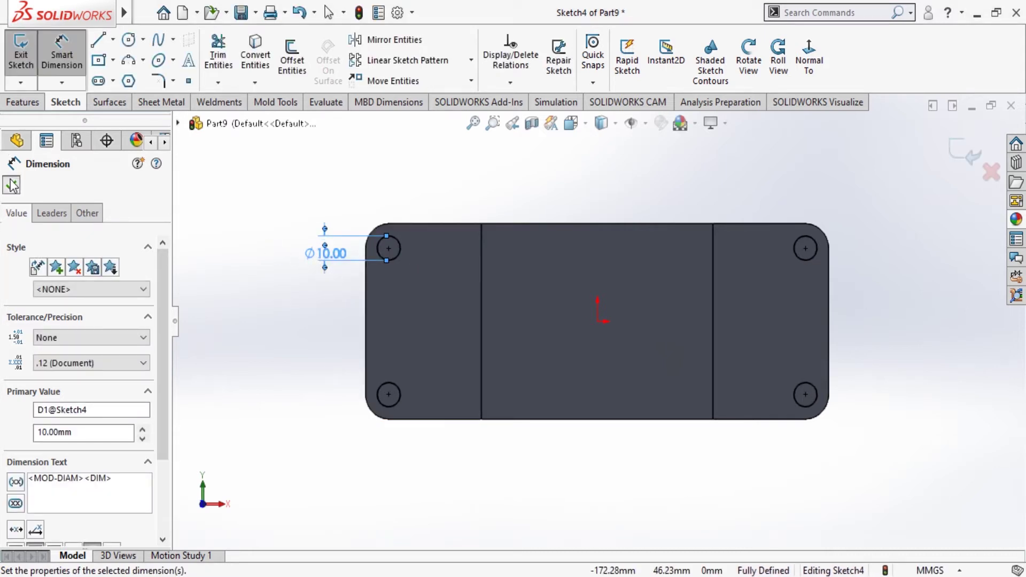
{"action": "left_click", "coordinate": [12, 185]}
{"action": "left_click", "coordinate": [23, 101]}
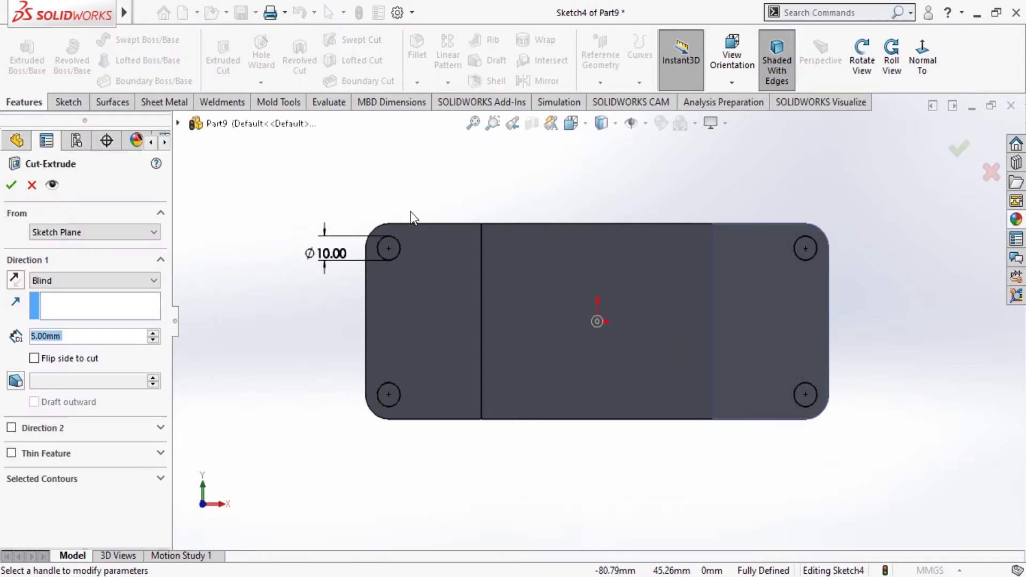
Step: Cut the four corner holes 15 mm deep as a Blind extruded cut
{"action": "mouse_move", "coordinate": [411, 211]}
{"action": "middle_mouse_down"}
{"action": "mouse_move", "coordinate": [509, 289]}
{"action": "mouse_move", "coordinate": [128, 354]}
{"action": "middle_mouse_up"}
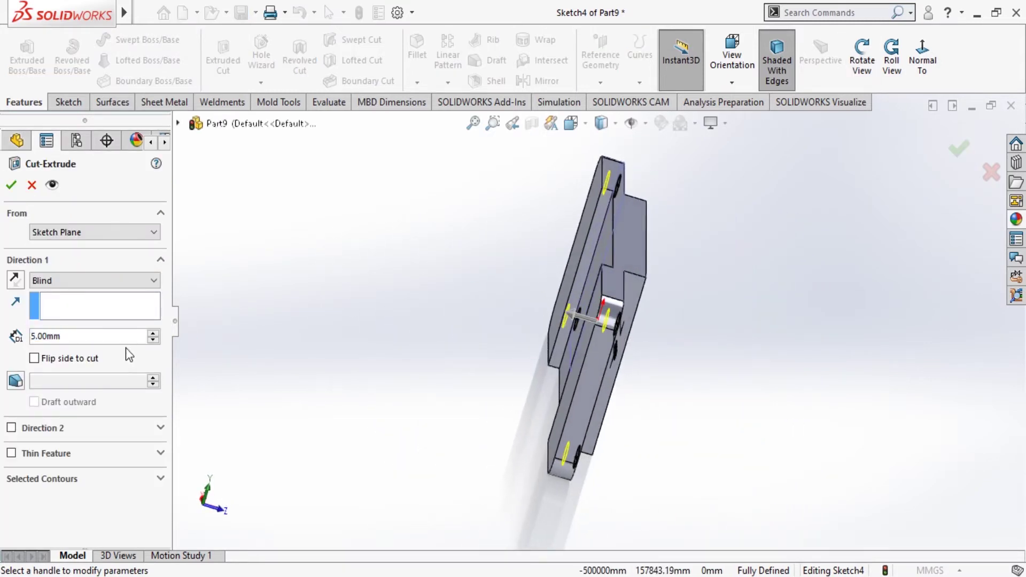
{"action": "left_click", "coordinate": [154, 333]}
{"action": "left_click", "coordinate": [11, 185]}
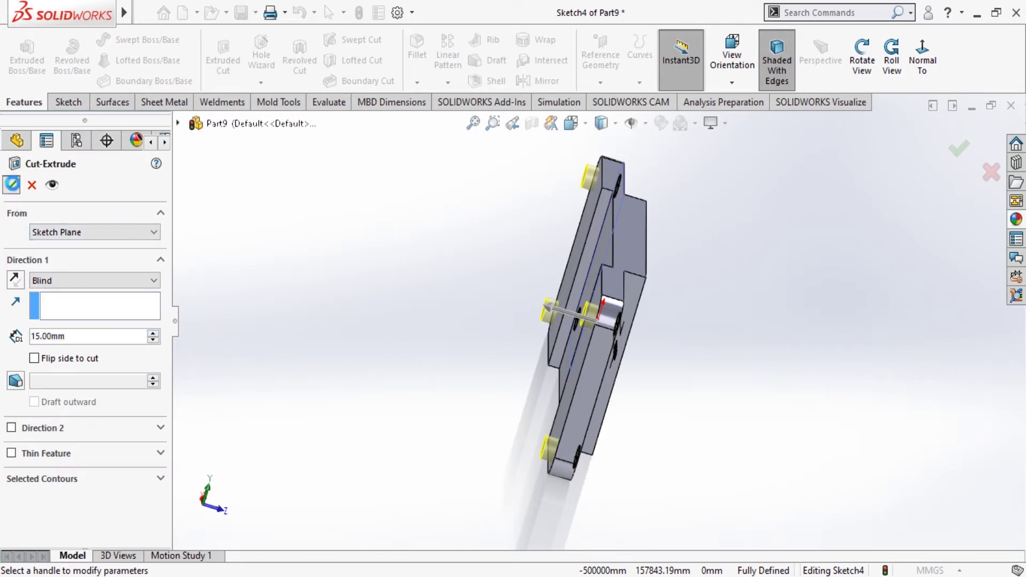
{"action": "left_click", "coordinate": [471, 373]}
{"action": "middle_click_drag", "start_coordinate": [471, 373], "coordinate": [332, 287]}
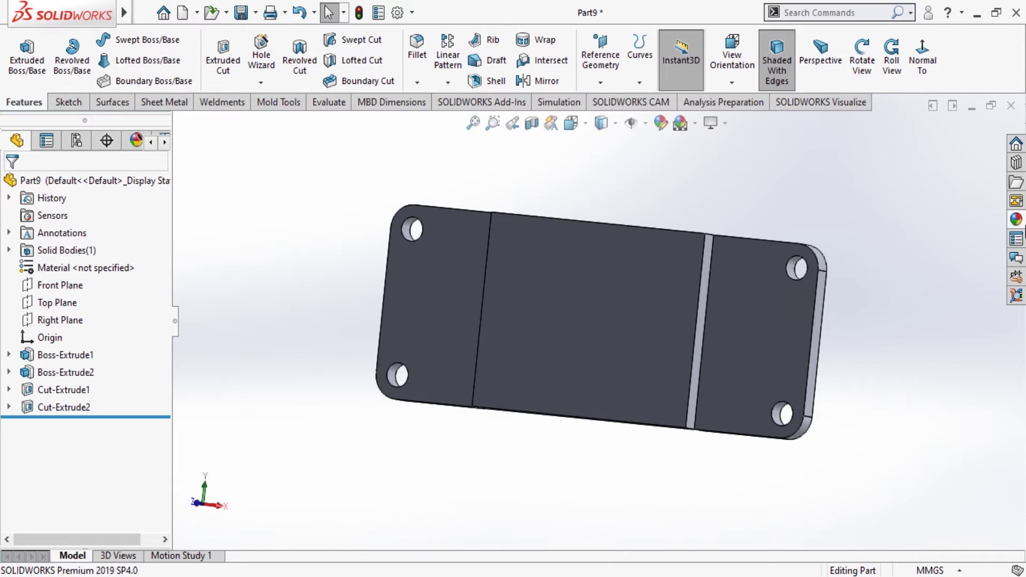
Step: Apply the polished steel appearance to the bracket and save the part
{"action": "left_click", "coordinate": [1015, 221]}
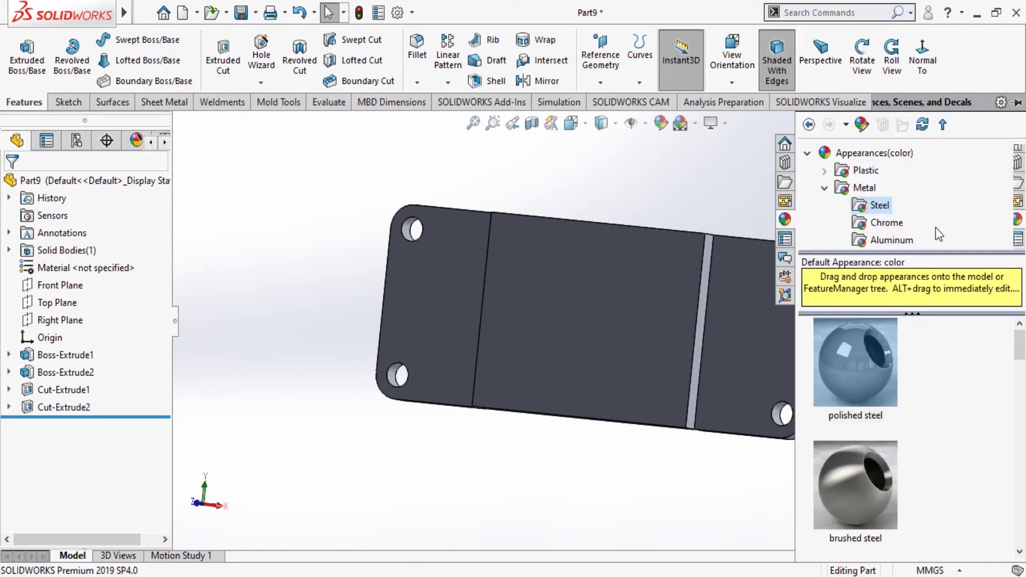
{"action": "left_click_drag", "start_coordinate": [855, 362], "coordinate": [781, 358]}
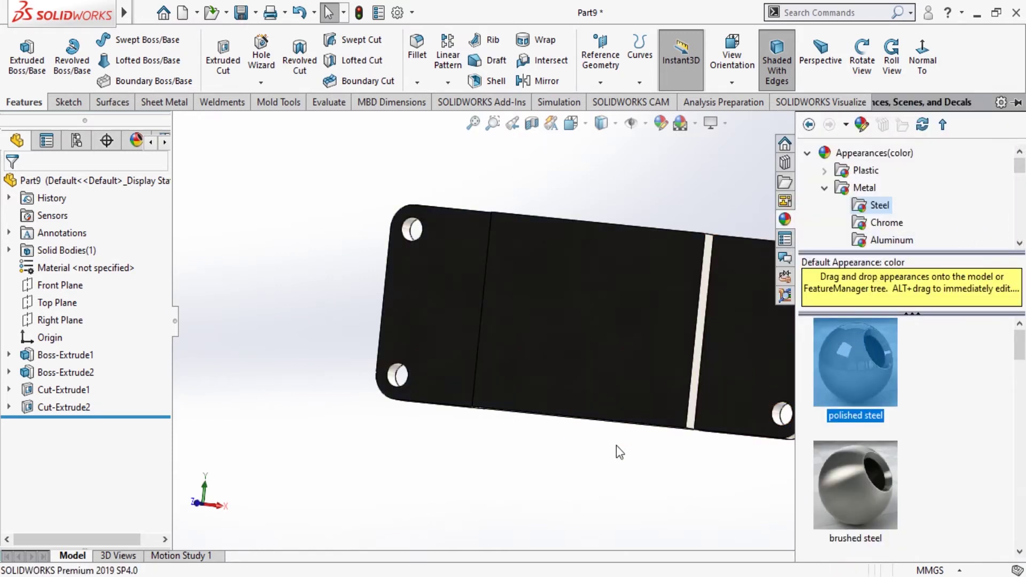
{"action": "left_click", "coordinate": [695, 126]}
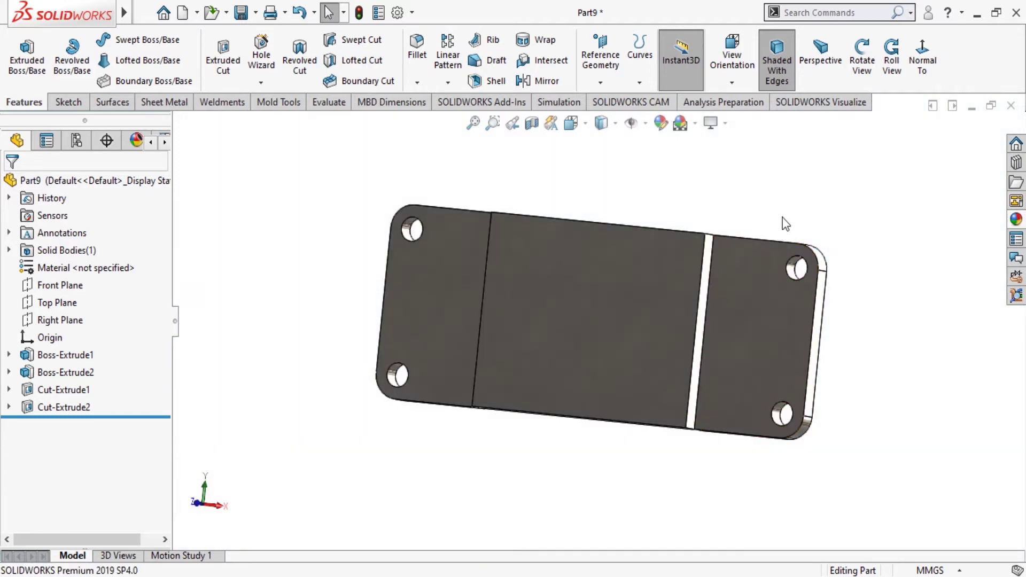
{"action": "mouse_move", "coordinate": [786, 222]}
{"action": "middle_mouse_down"}
{"action": "mouse_move", "coordinate": [861, 266]}
{"action": "mouse_move", "coordinate": [779, 393]}
{"action": "mouse_move", "coordinate": [819, 492]}
{"action": "middle_mouse_up"}
{"action": "mouse_move", "coordinate": [818, 492]}
{"action": "left_mouse_down"}
{"action": "mouse_move", "coordinate": [695, 321]}
{"action": "mouse_move", "coordinate": [604, 150]}
{"action": "left_mouse_up"}
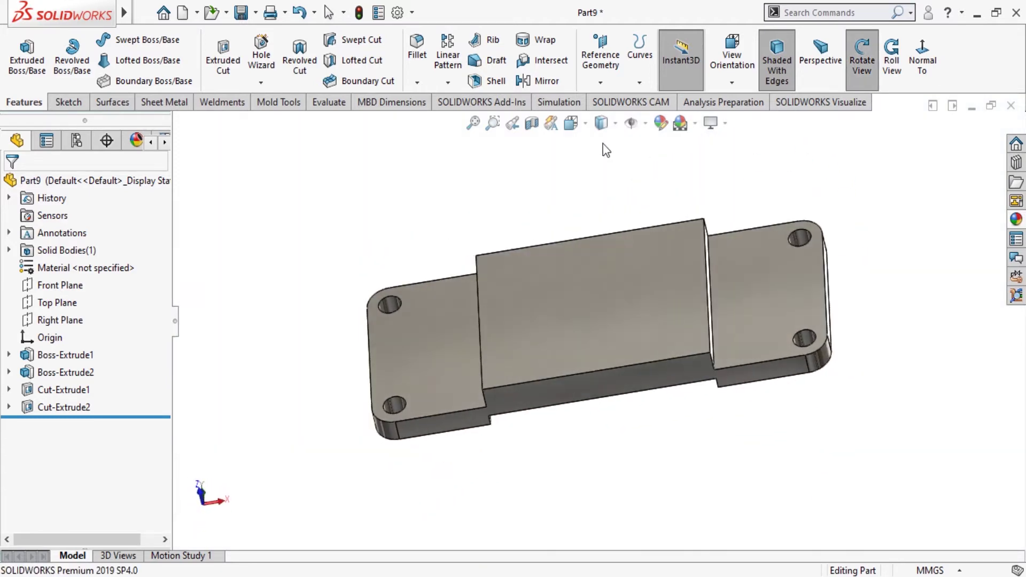
{"action": "key", "text": "Escape"}
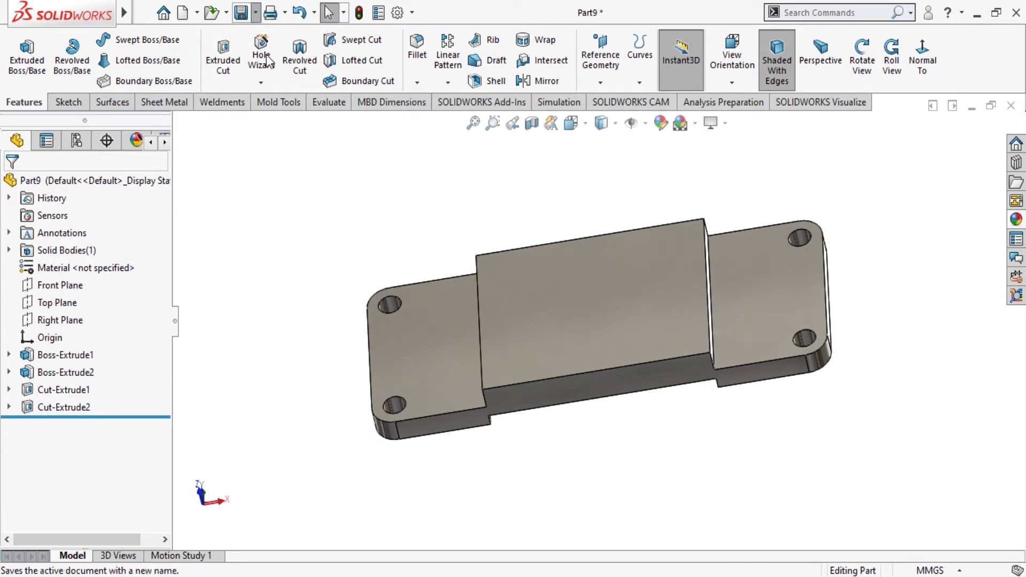
{"action": "left_click", "coordinate": [270, 49]}
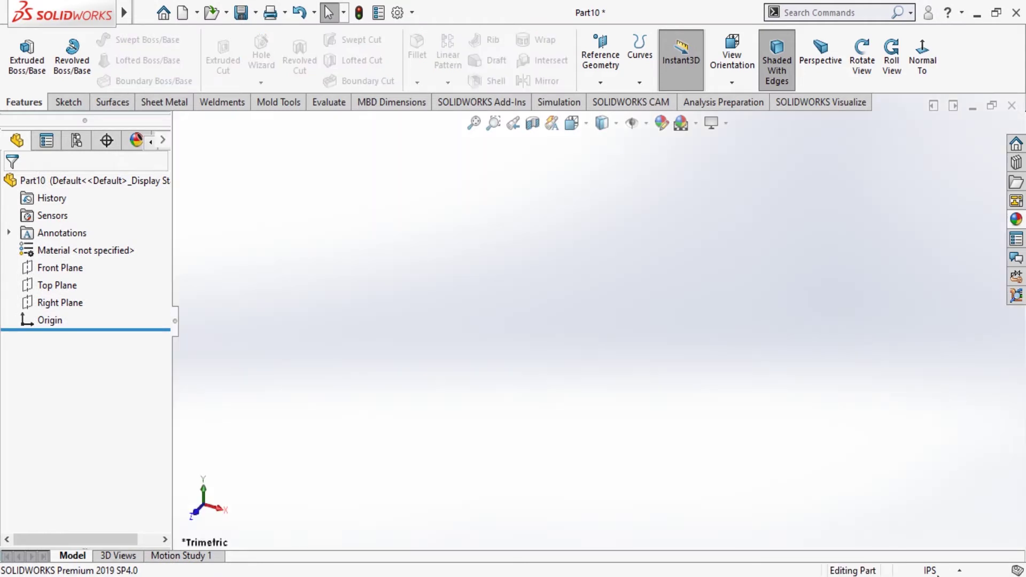
Step: Set the new part to MMGS units and start a sketch on the Front Plane
{"action": "left_click", "coordinate": [933, 570]}
{"action": "left_click", "coordinate": [940, 520]}
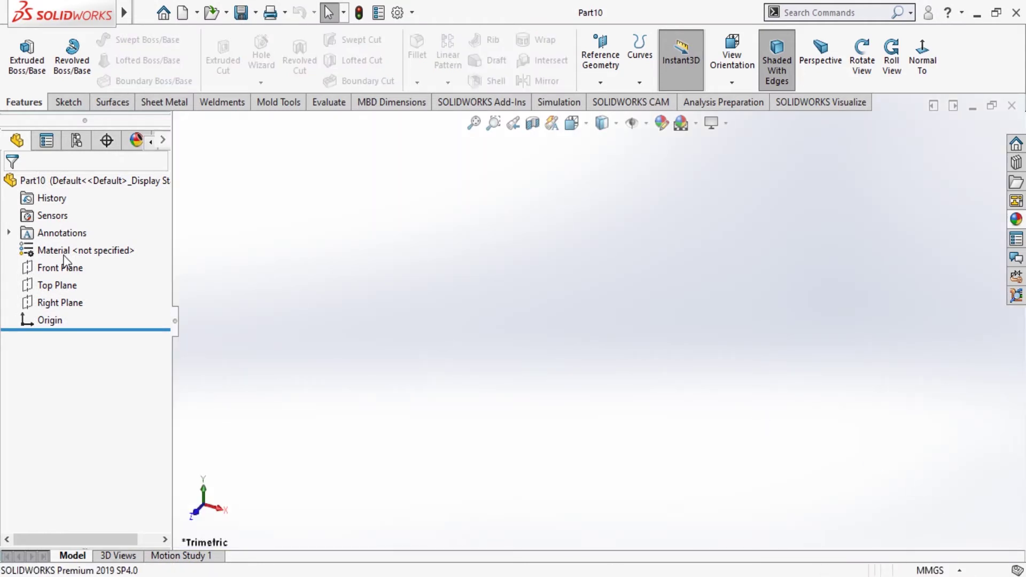
{"action": "left_click", "coordinate": [56, 269]}
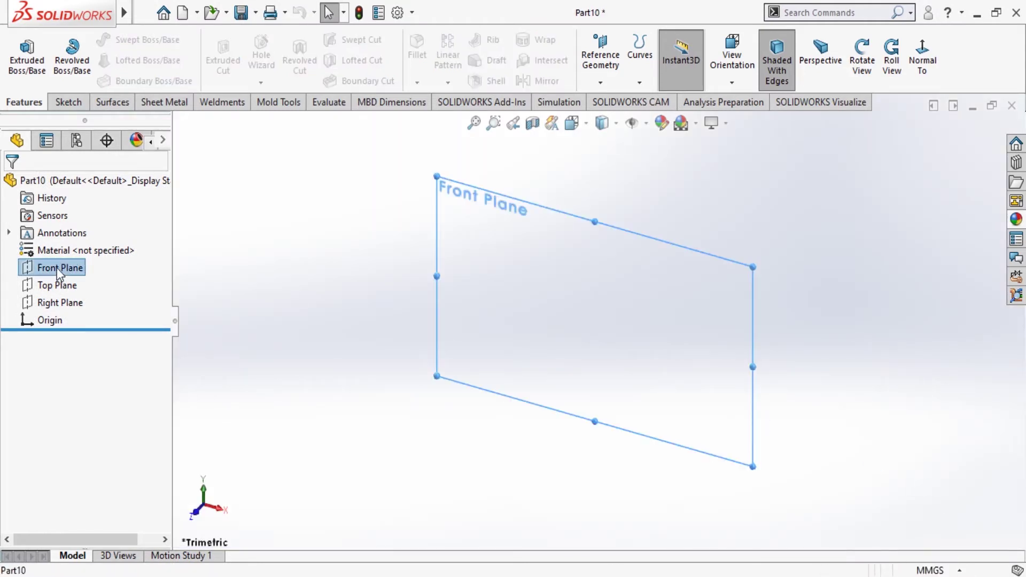
{"action": "left_click", "coordinate": [70, 241]}
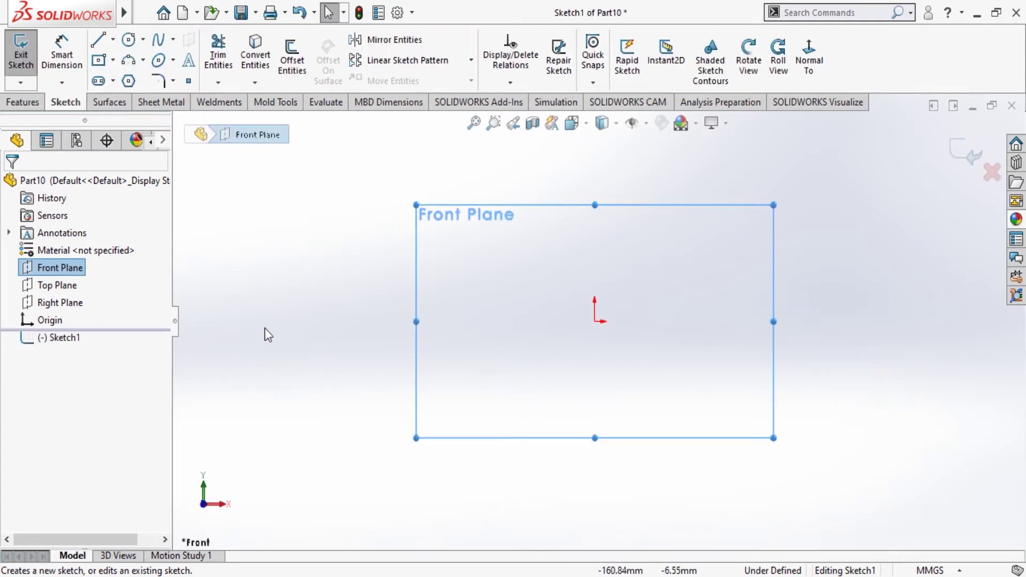
Step: Draw a circle centred on the origin
{"action": "left_click", "coordinate": [132, 41]}
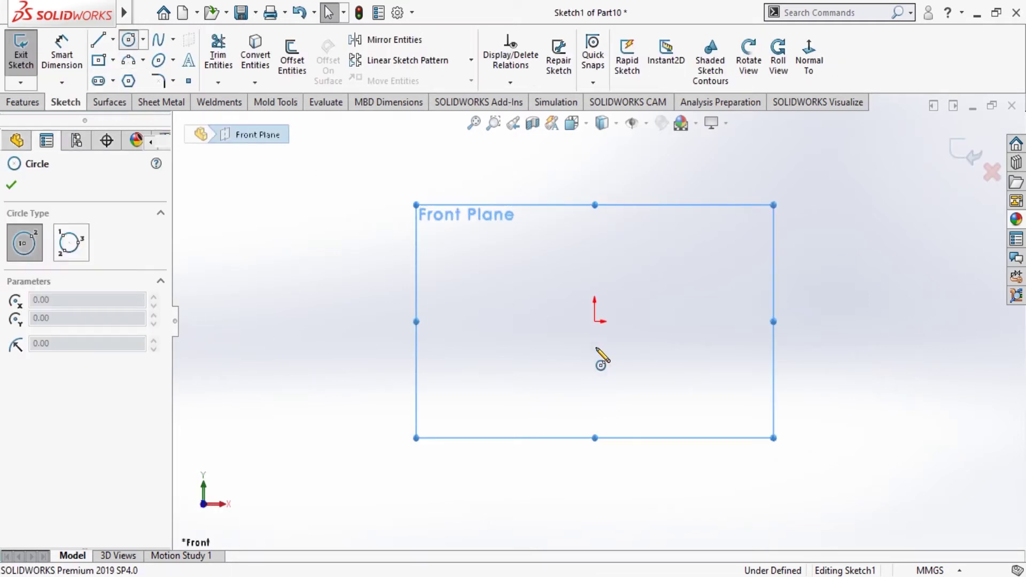
{"action": "left_click", "coordinate": [594, 321]}
{"action": "left_click", "coordinate": [684, 377]}
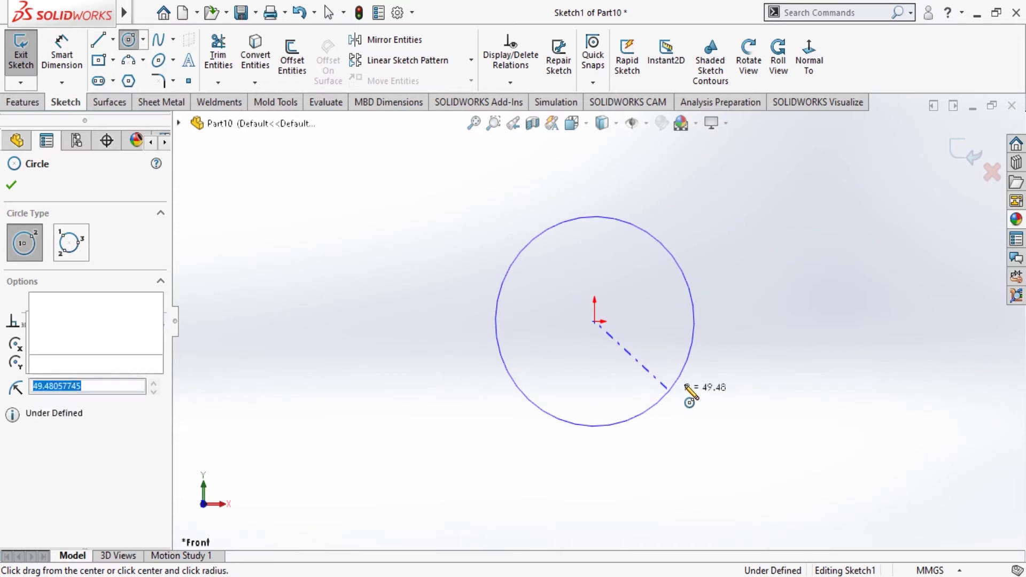
{"action": "key", "text": "Escape"}
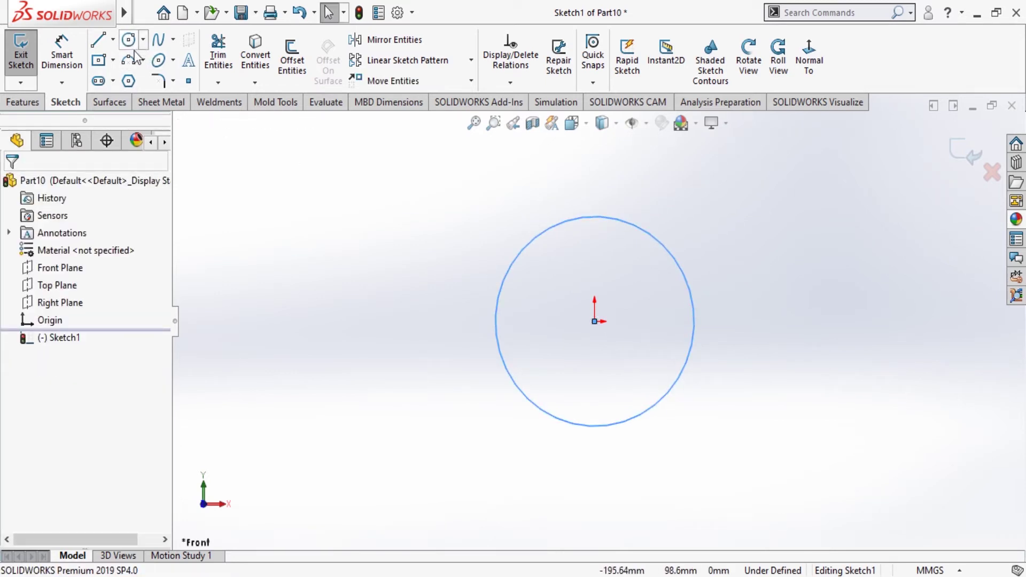
Step: Dimension the outer circle's diameter, changing it from 80 to 50 mm
{"action": "left_click", "coordinate": [62, 51]}
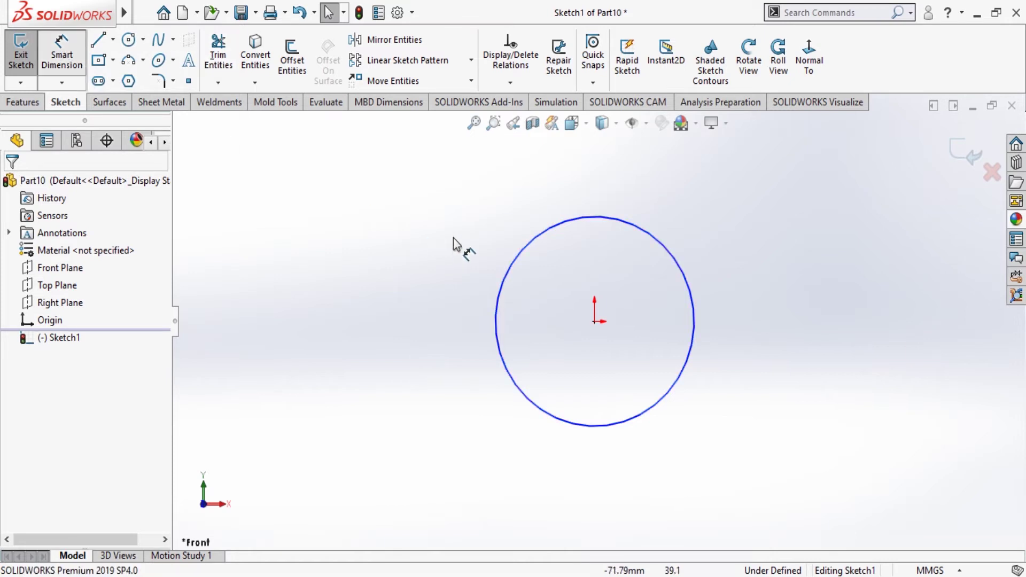
{"action": "left_click", "coordinate": [515, 267]}
{"action": "left_click", "coordinate": [447, 334]}
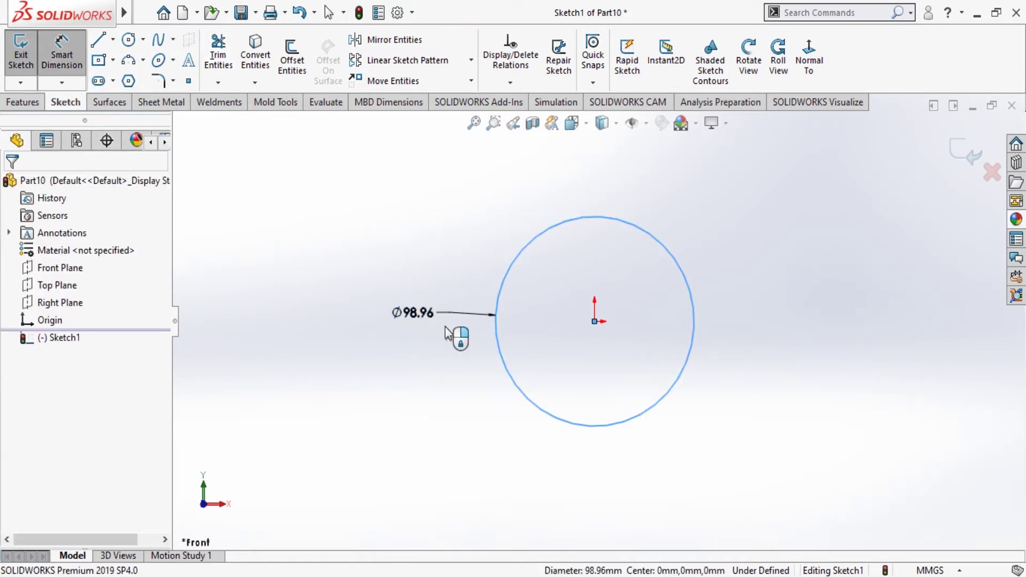
{"action": "left_click", "coordinate": [448, 332]}
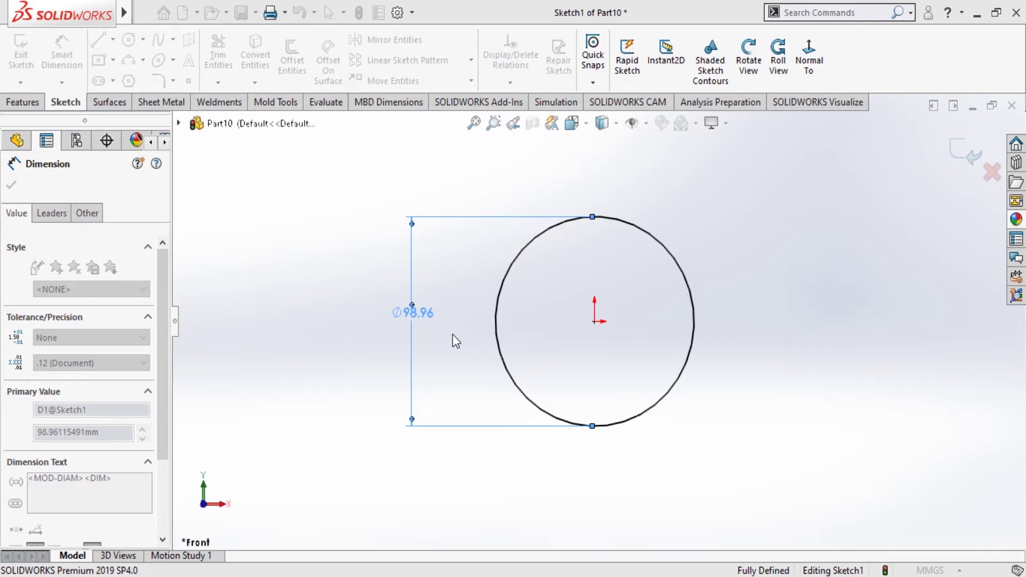
{"action": "key", "text": "Return"}
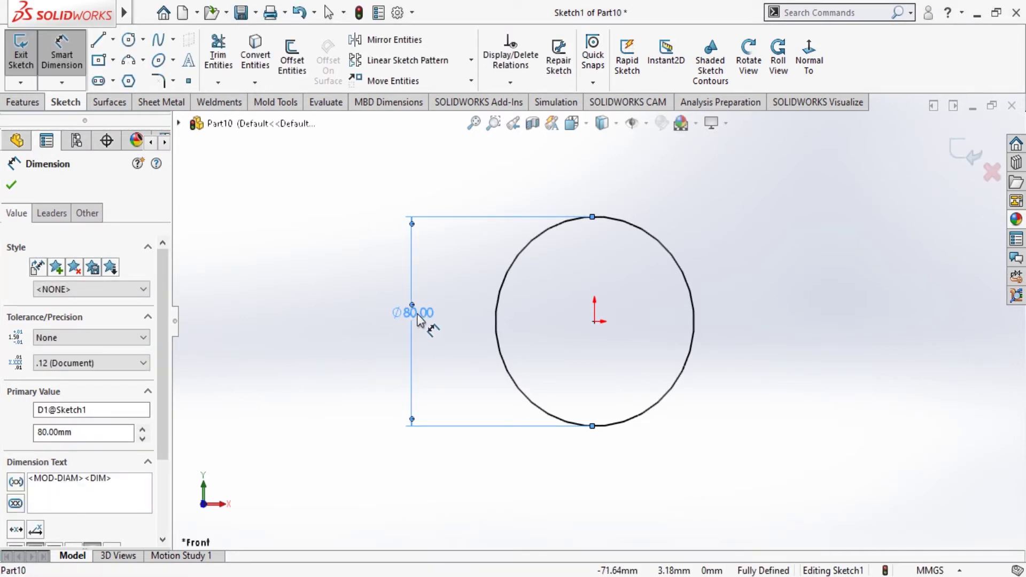
{"action": "double_click", "coordinate": [432, 311]}
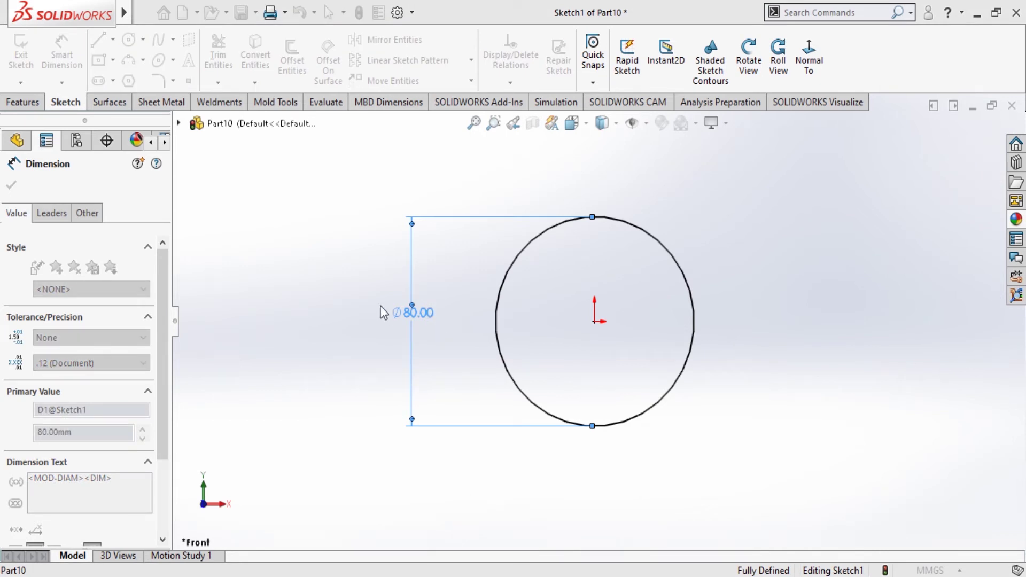
{"action": "type", "text": "50"}
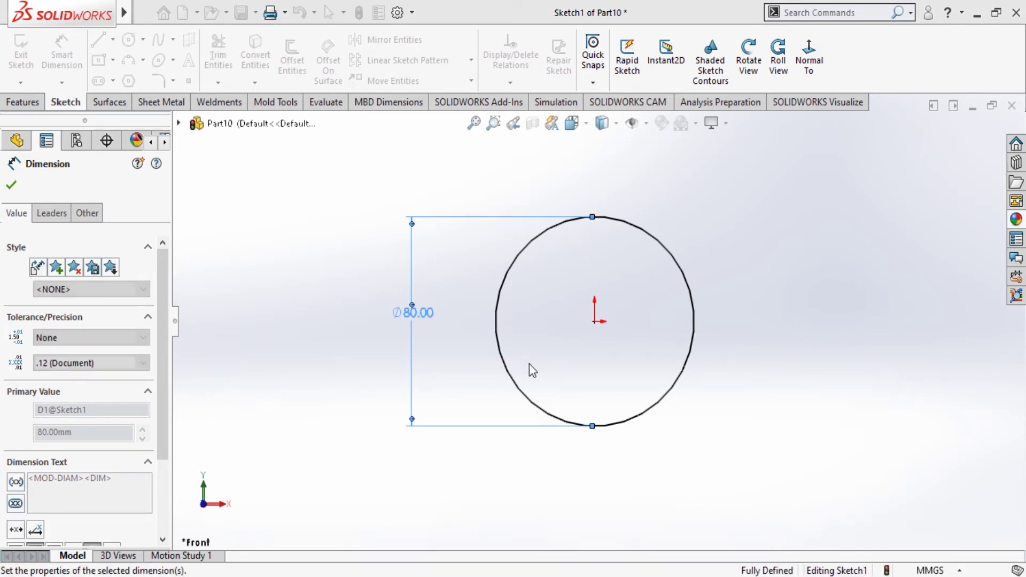
{"action": "key", "text": "Return"}
{"action": "left_click", "coordinate": [11, 185]}
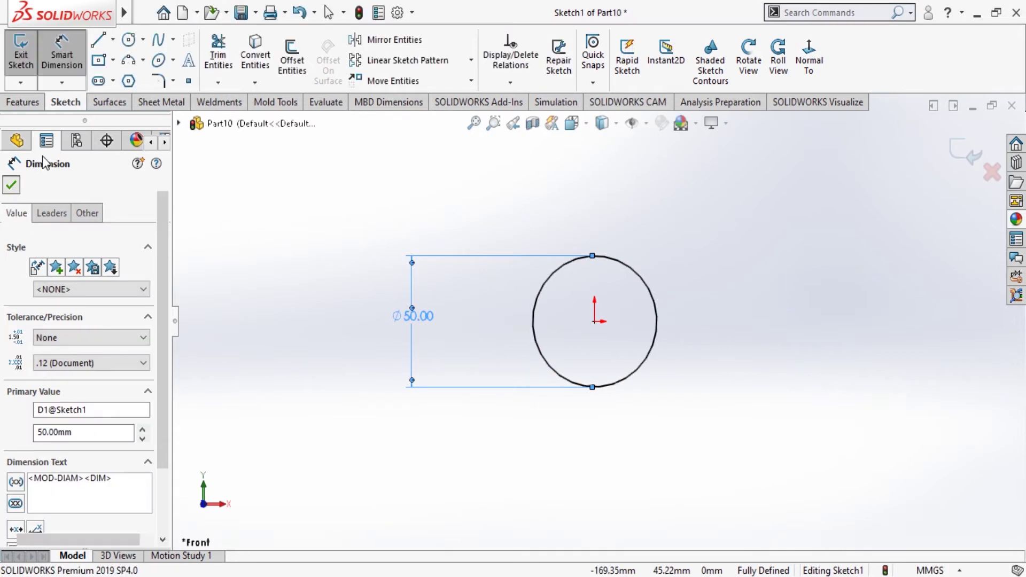
Step: Add a concentric origin-centred inner circle dimensioned to 30 mm diameter
{"action": "left_click", "coordinate": [130, 41]}
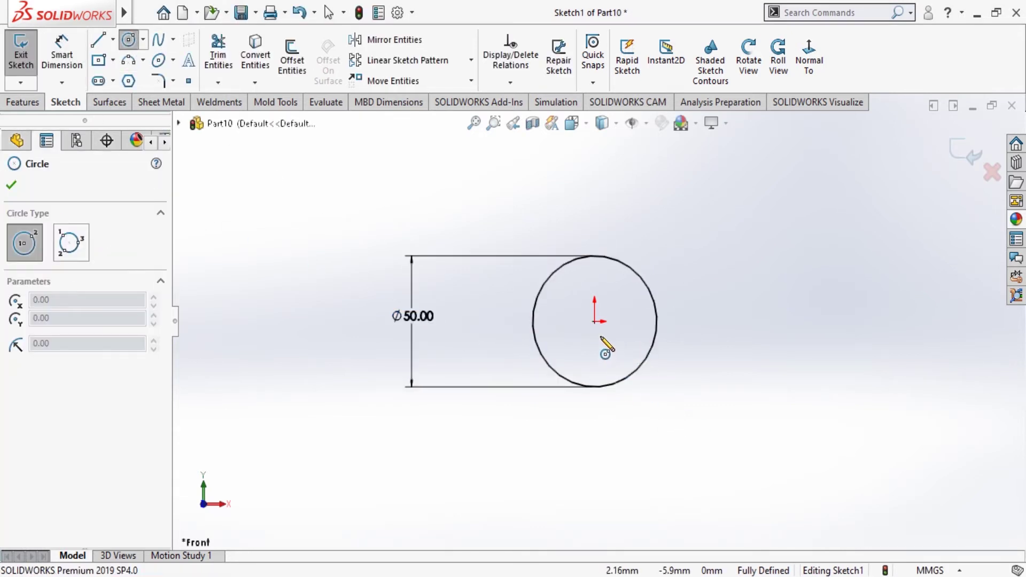
{"action": "left_click", "coordinate": [594, 321]}
{"action": "left_click", "coordinate": [620, 347]}
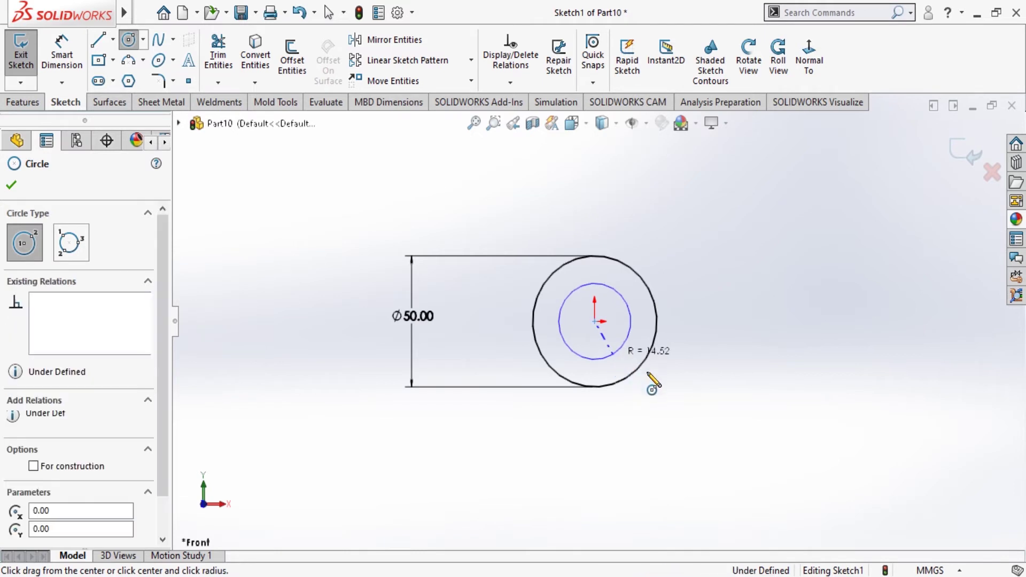
{"action": "left_click", "coordinate": [61, 53]}
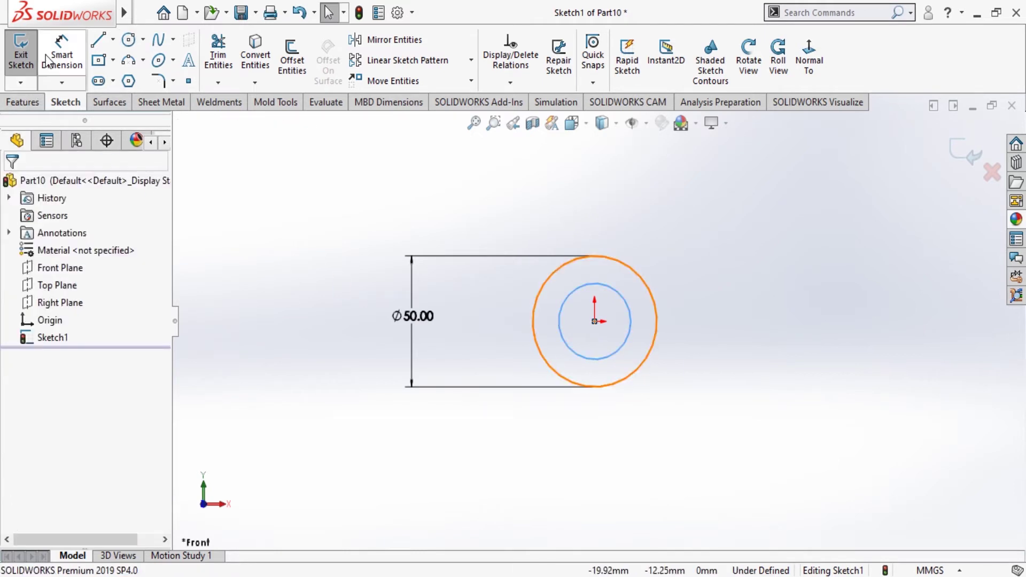
{"action": "left_click", "coordinate": [572, 303]}
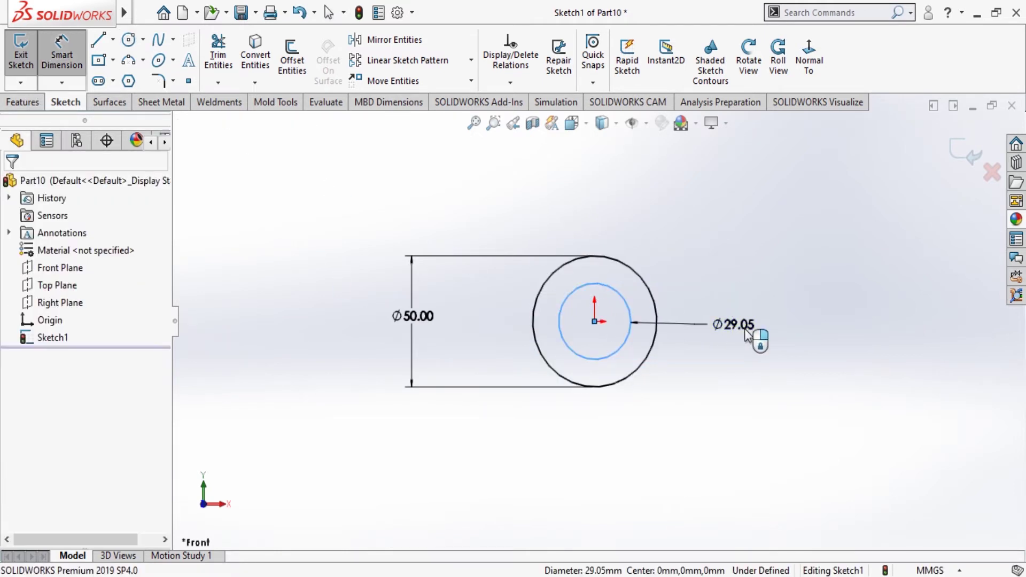
{"action": "left_click", "coordinate": [743, 327]}
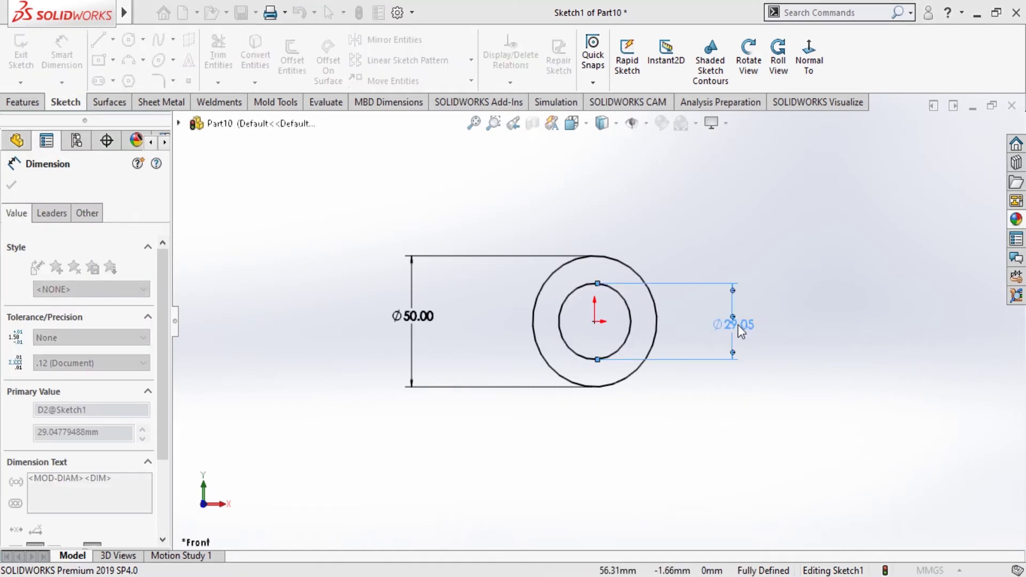
{"action": "type", "text": "30"}
{"action": "key", "text": "Return"}
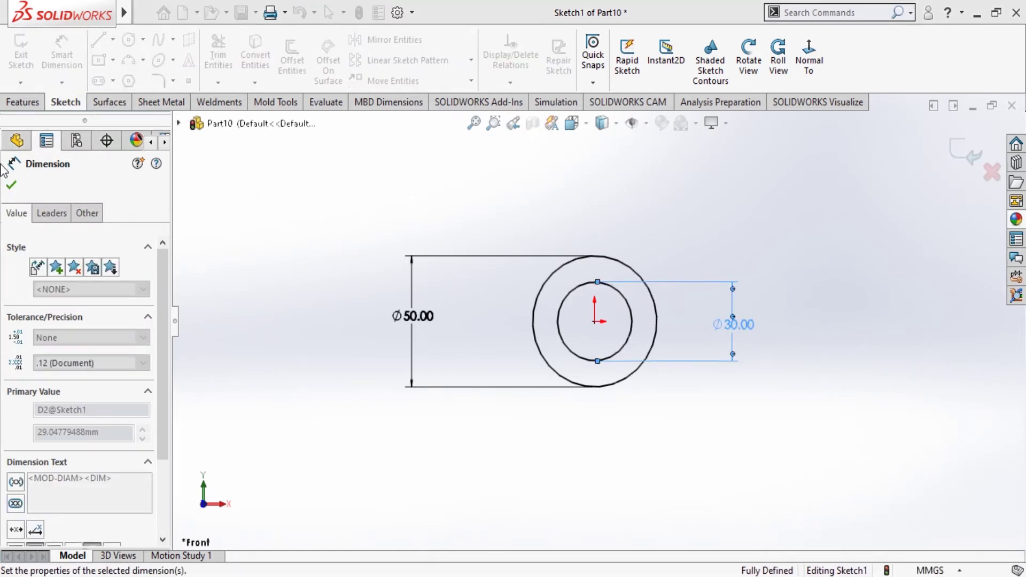
{"action": "key", "text": "Escape"}
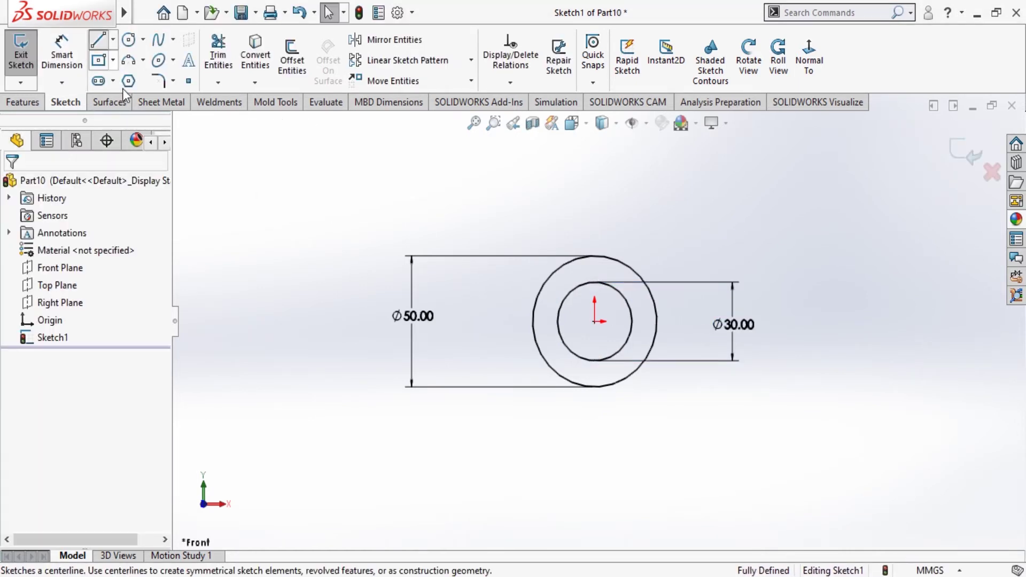
Step: Cancel the stray construction-line attempts and zoom in on the circles
{"action": "left_click", "coordinate": [129, 84]}
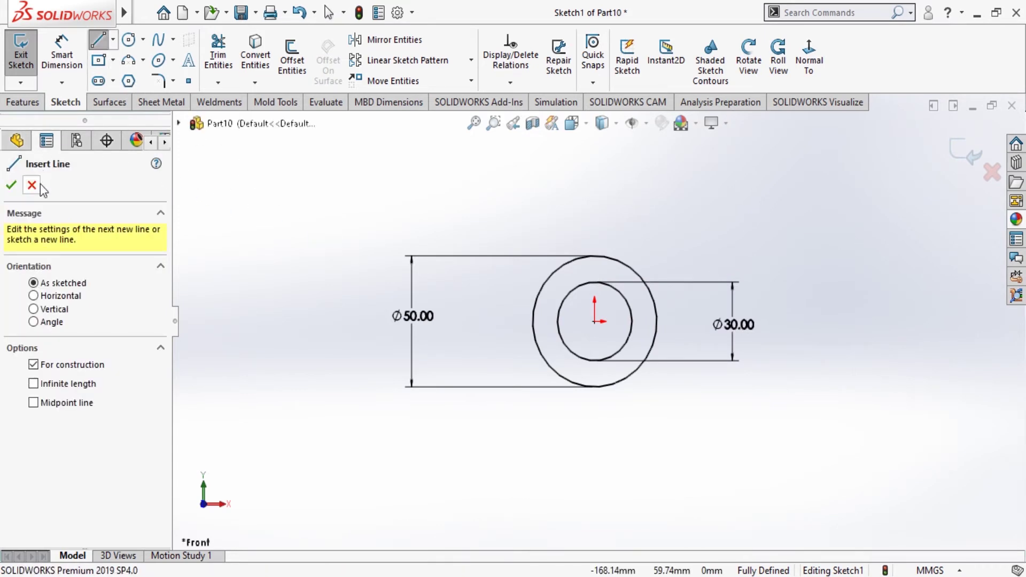
{"action": "left_click", "coordinate": [31, 184]}
{"action": "key", "text": "Escape"}
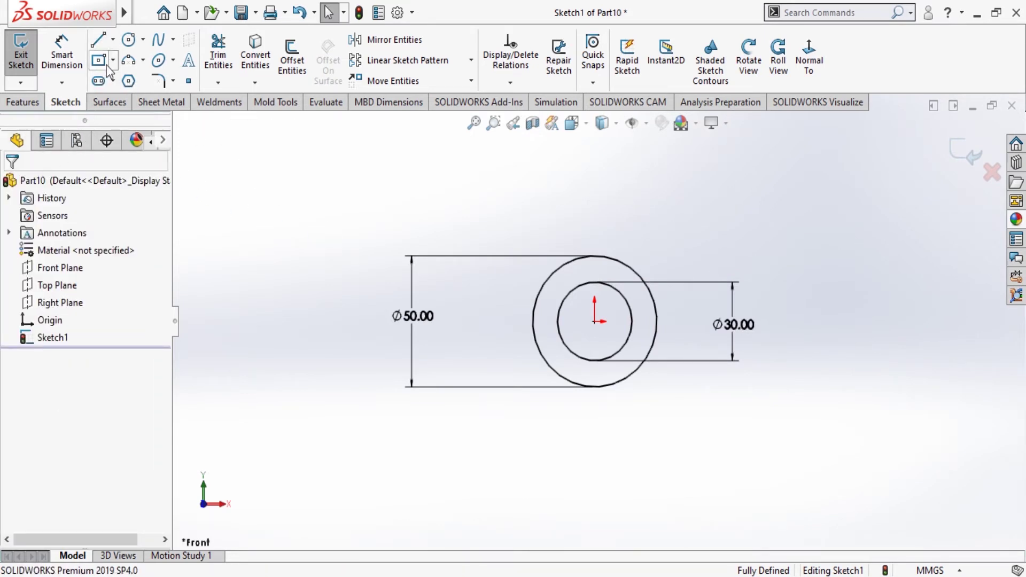
{"action": "left_click", "coordinate": [114, 39]}
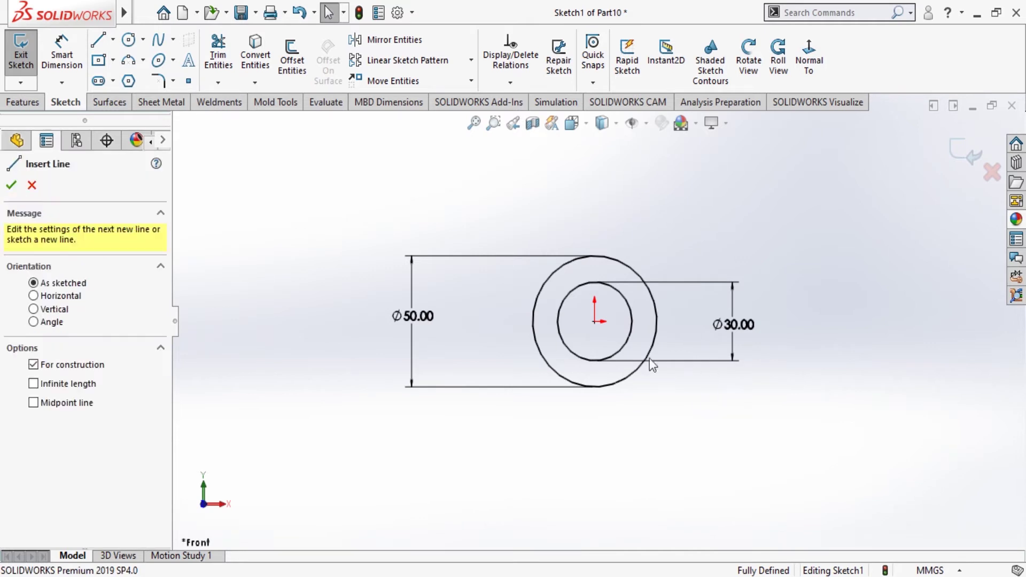
{"action": "left_click", "coordinate": [657, 321]}
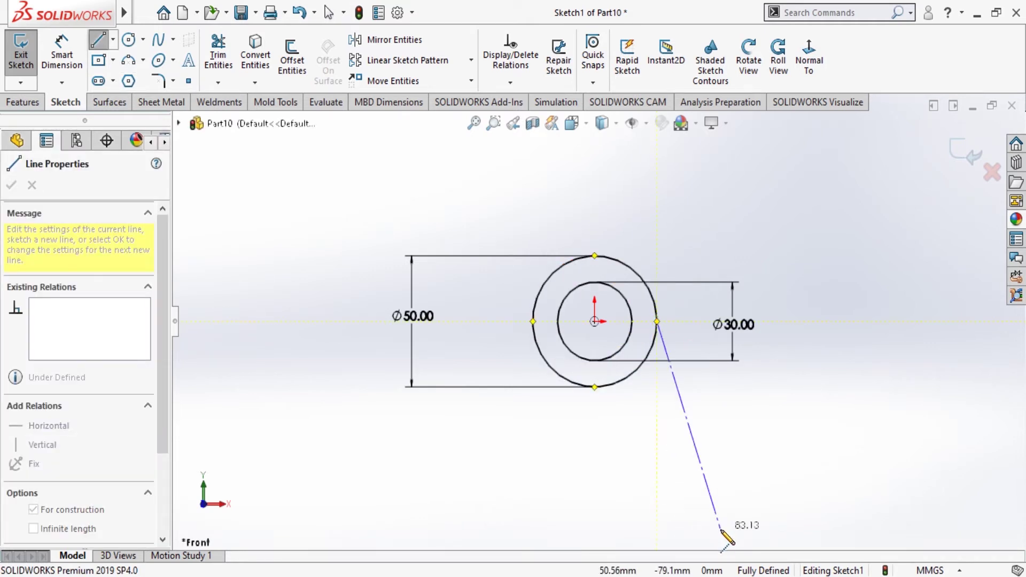
{"action": "key", "text": "Escape"}
{"action": "key", "text": "f"}
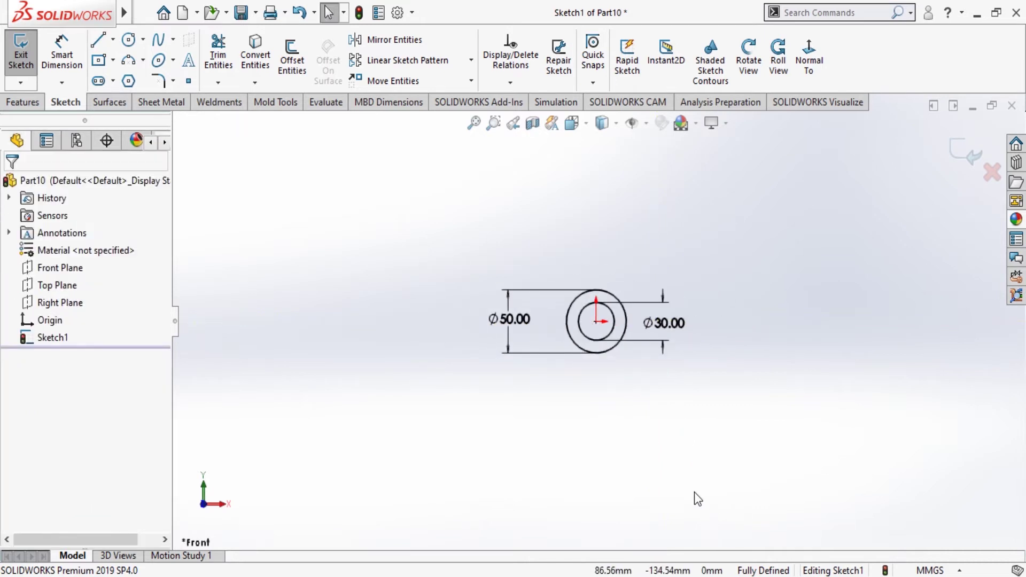
{"action": "scroll", "coordinate": [695, 492], "scroll_direction": "down", "scroll_amount": 2}
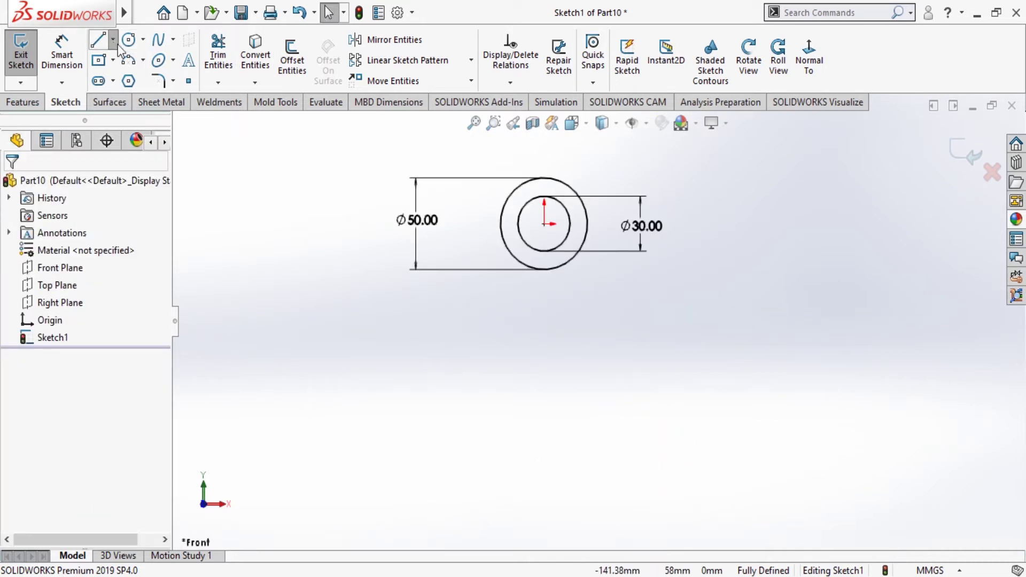
Step: Draw a vertical centerline from the outer circle's bottom straight down
{"action": "left_click", "coordinate": [126, 81]}
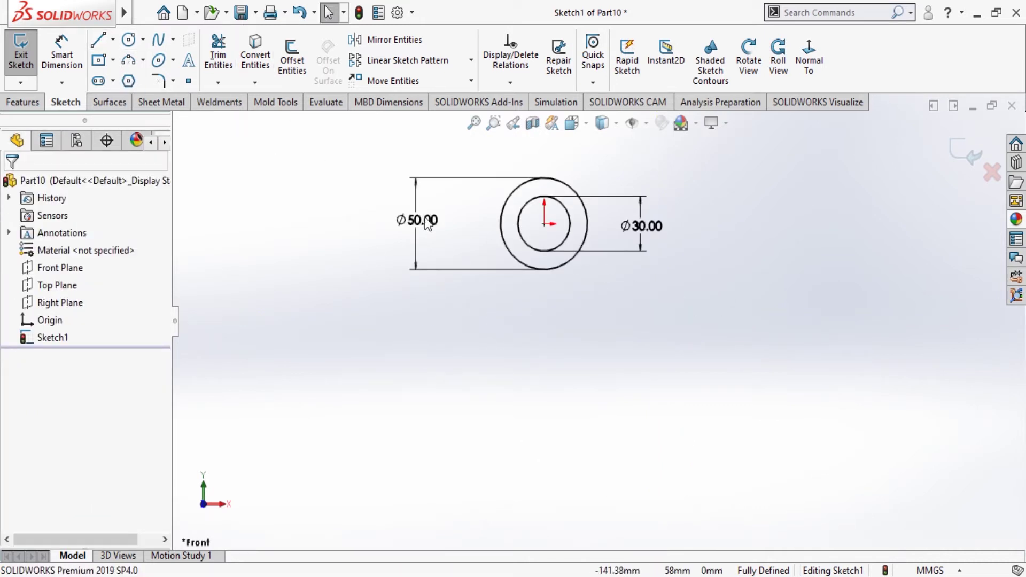
{"action": "left_click", "coordinate": [544, 270]}
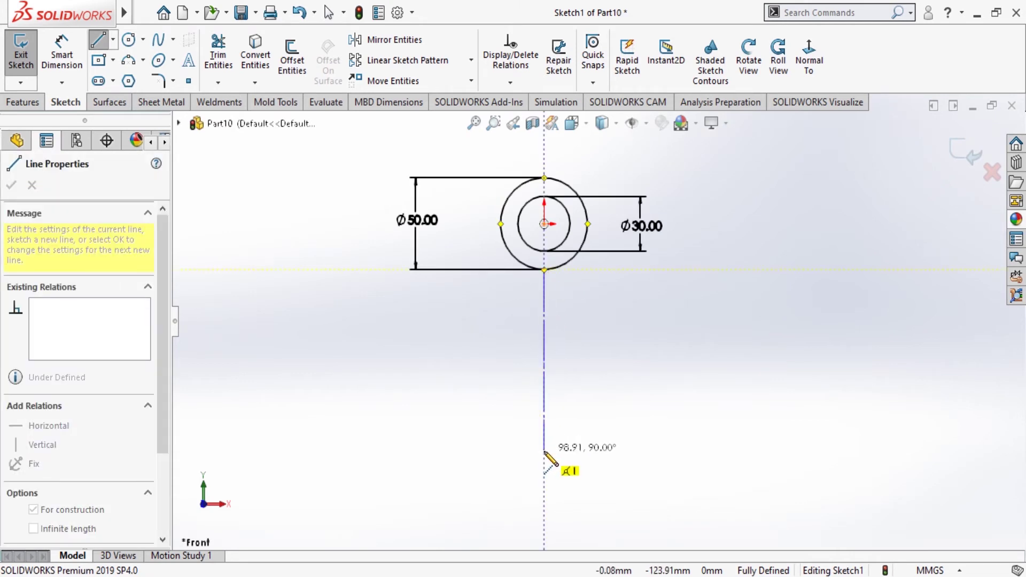
{"action": "left_click", "coordinate": [544, 451]}
{"action": "key", "text": "Escape"}
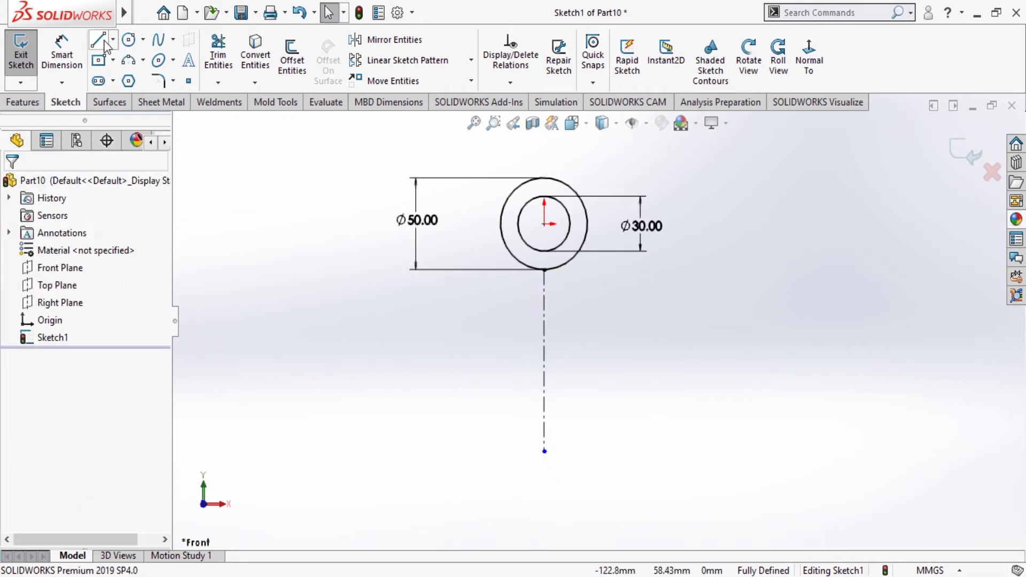
Step: Draw the right slanted side, the horizontal bottom line and the left side tangent to the outer circle
{"action": "key", "text": "l"}
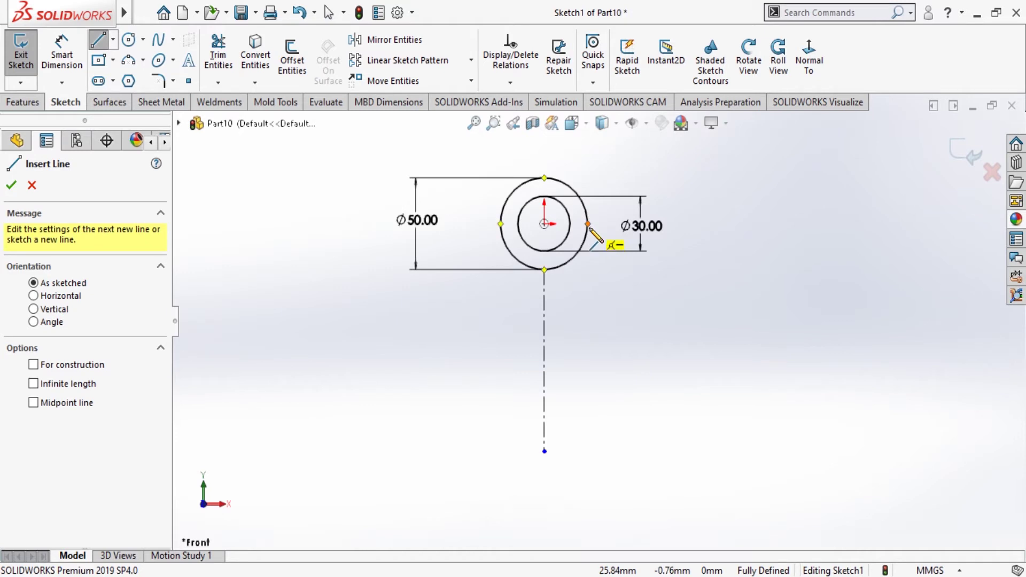
{"action": "left_click", "coordinate": [588, 224]}
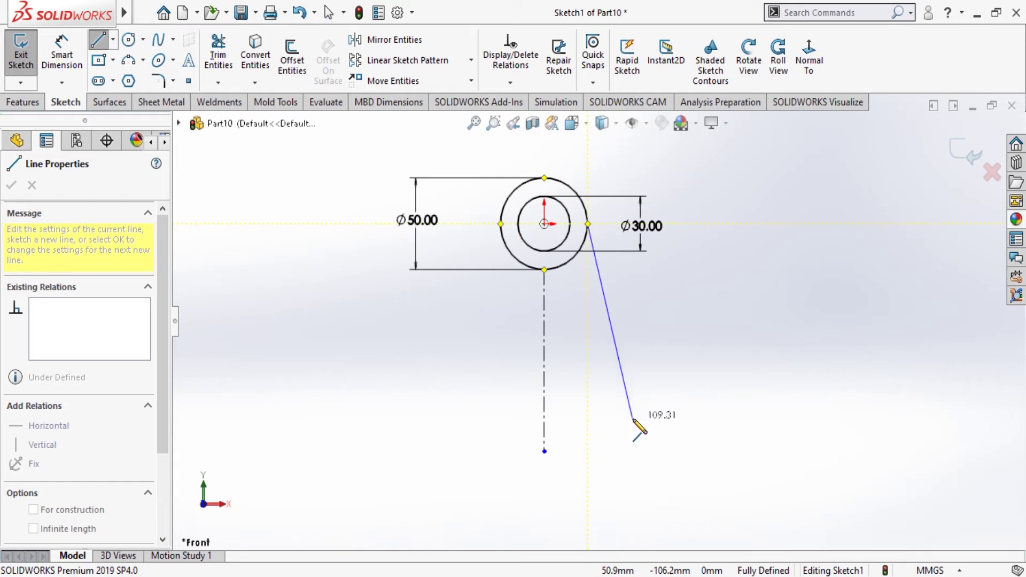
{"action": "left_click", "coordinate": [632, 452]}
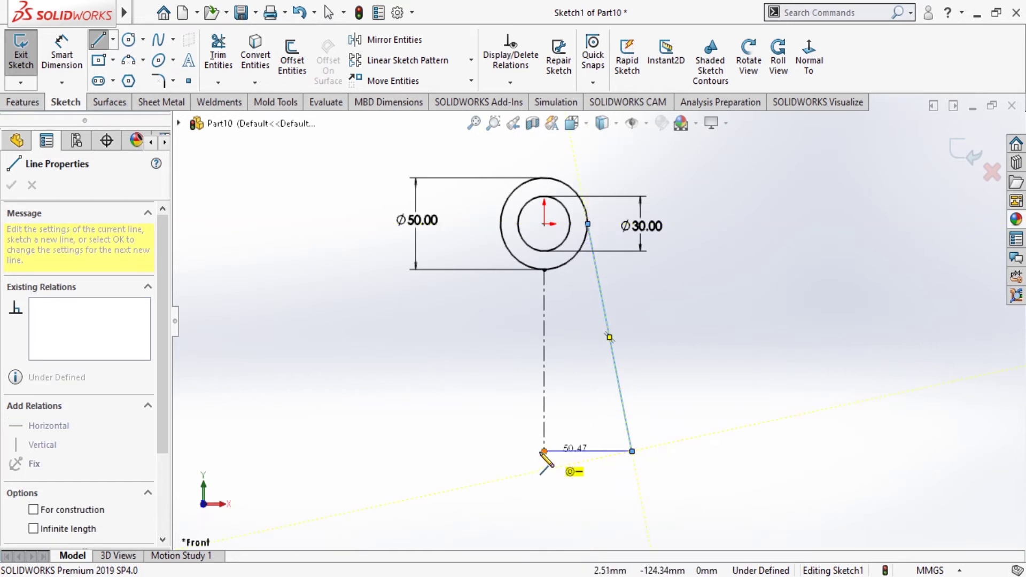
{"action": "left_click", "coordinate": [447, 452]}
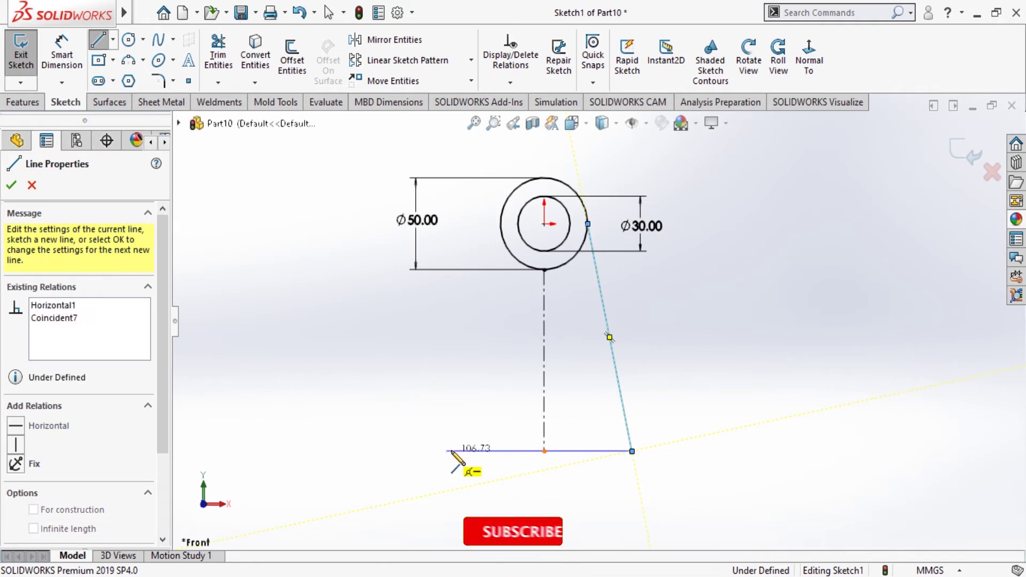
{"action": "left_click", "coordinate": [503, 234]}
{"action": "key", "text": "Escape"}
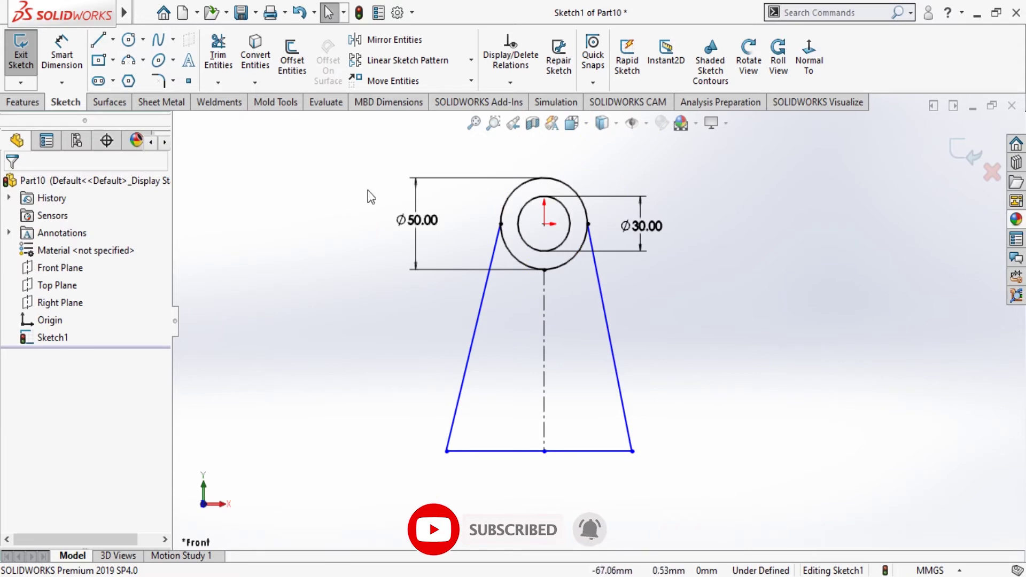
{"action": "key", "text": "d"}
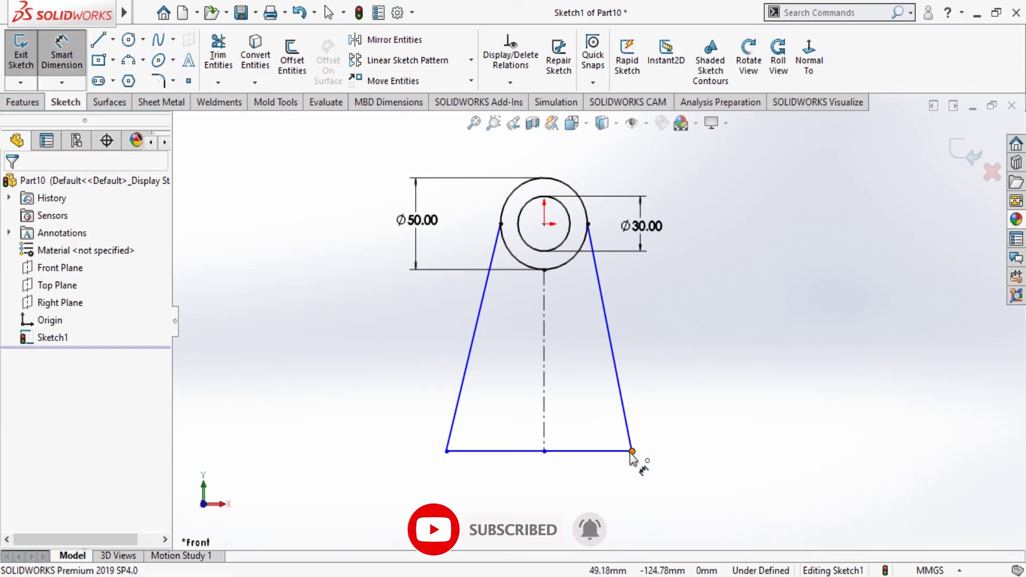
Step: Dimension the bottom base line to 80 mm
{"action": "left_click", "coordinate": [632, 451]}
{"action": "left_click", "coordinate": [447, 451]}
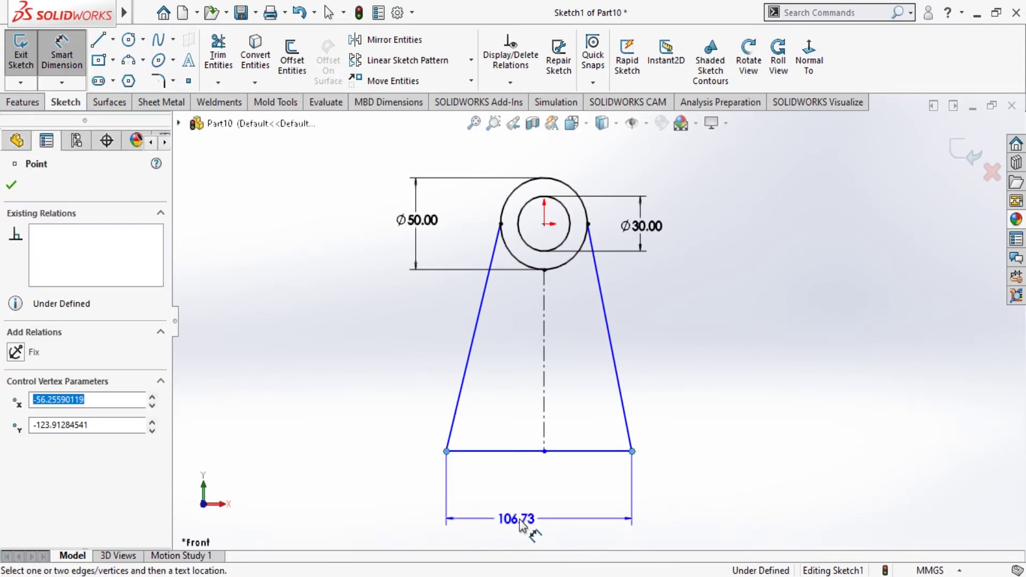
{"action": "left_click", "coordinate": [577, 521]}
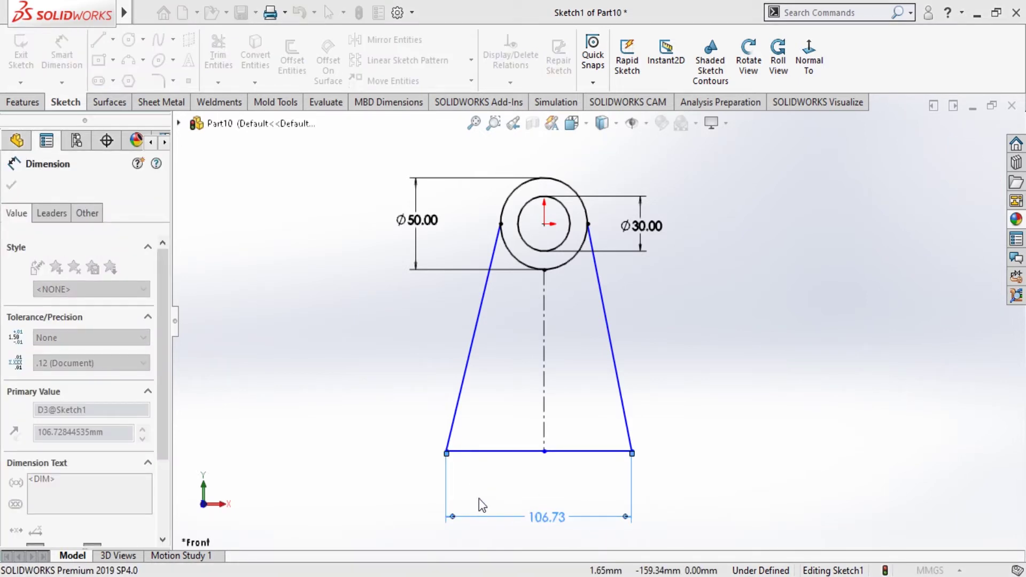
{"action": "type", "text": "80"}
{"action": "key", "text": "Return"}
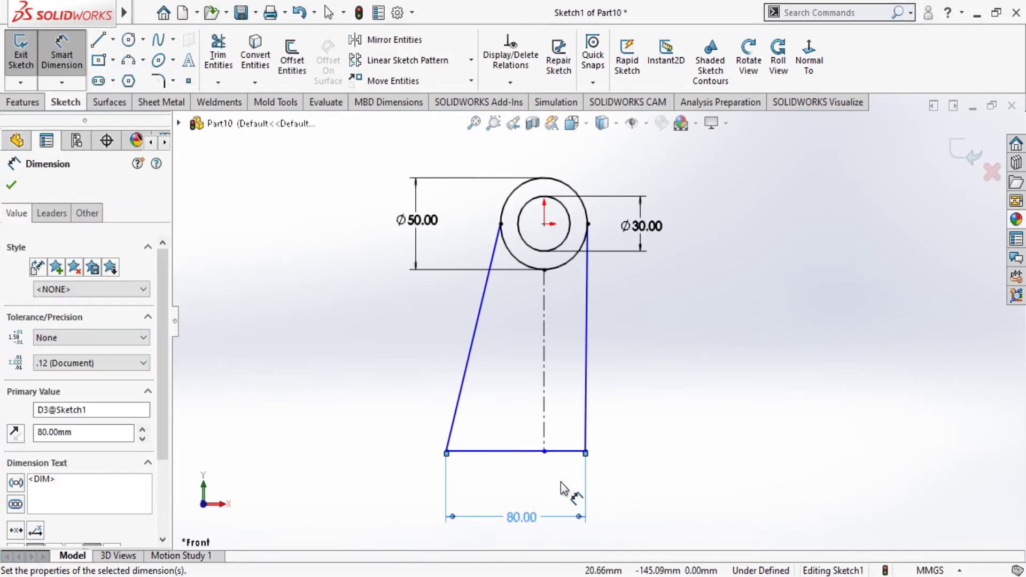
{"action": "left_click", "coordinate": [12, 187]}
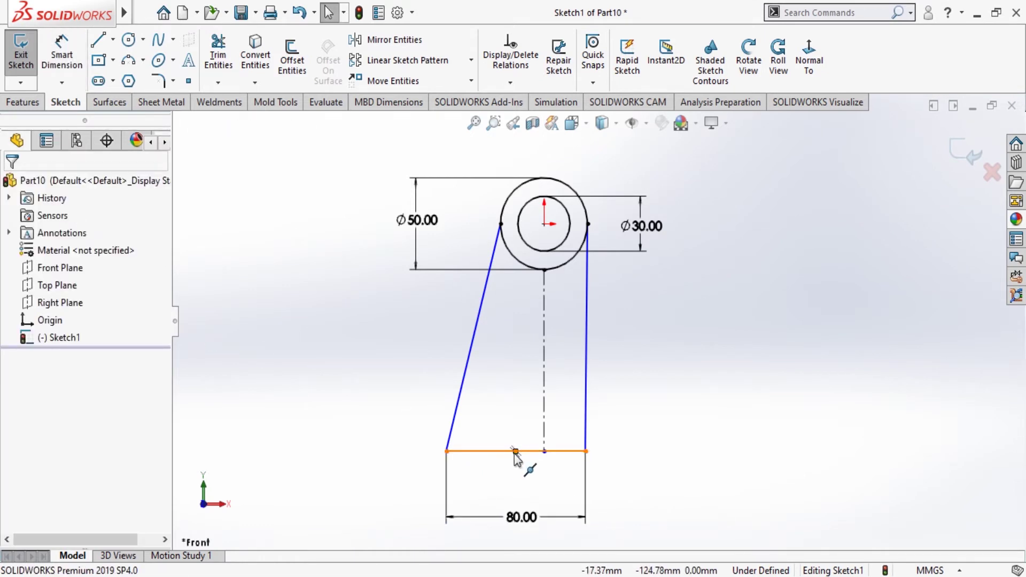
Step: Make the base line's midpoint coincident with the centerline's lower end
{"action": "left_click", "coordinate": [555, 452]}
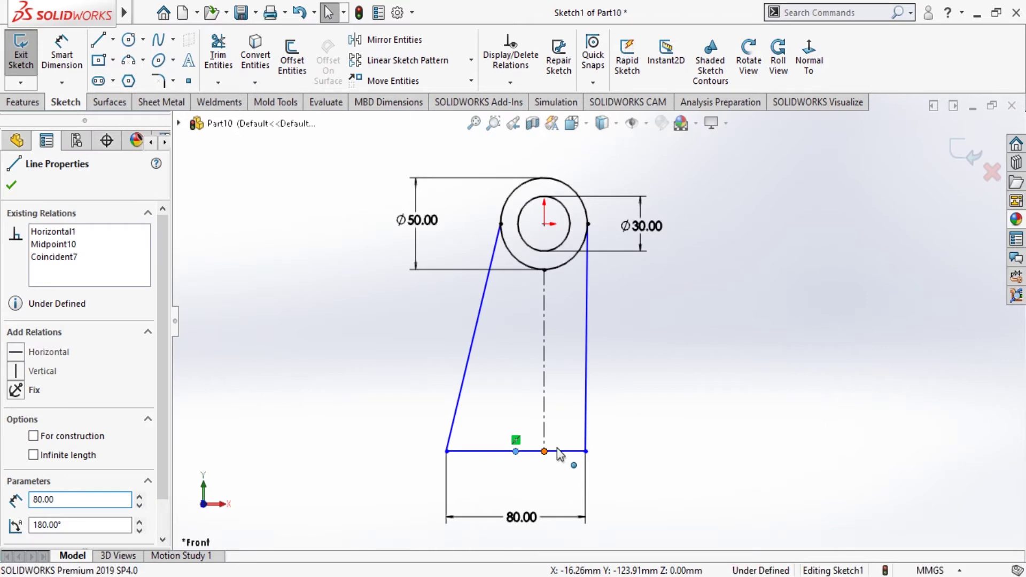
{"action": "left_click", "coordinate": [544, 452]}
{"action": "left_click", "coordinate": [516, 451], "text": "ctrl"}
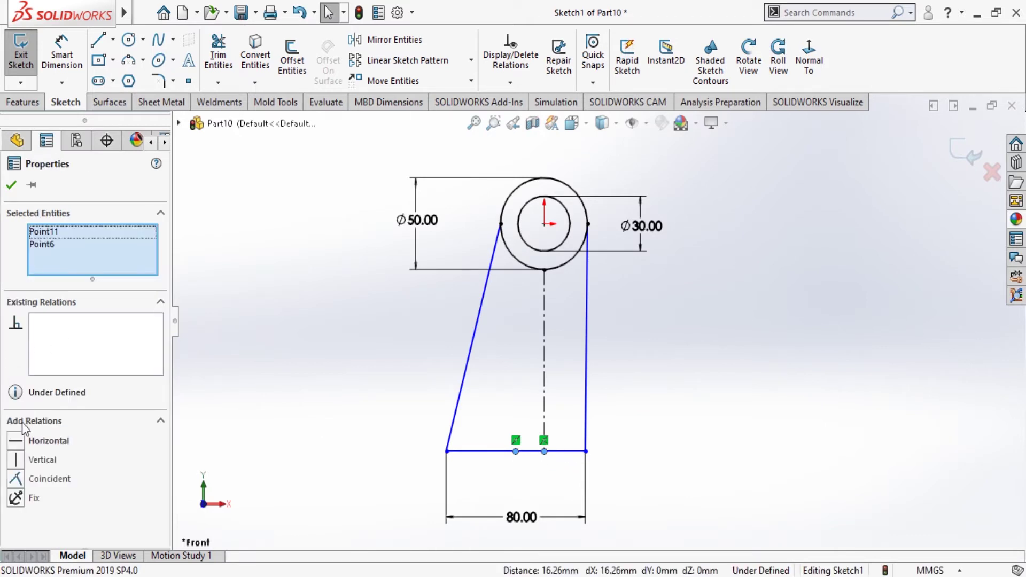
{"action": "left_click", "coordinate": [15, 478]}
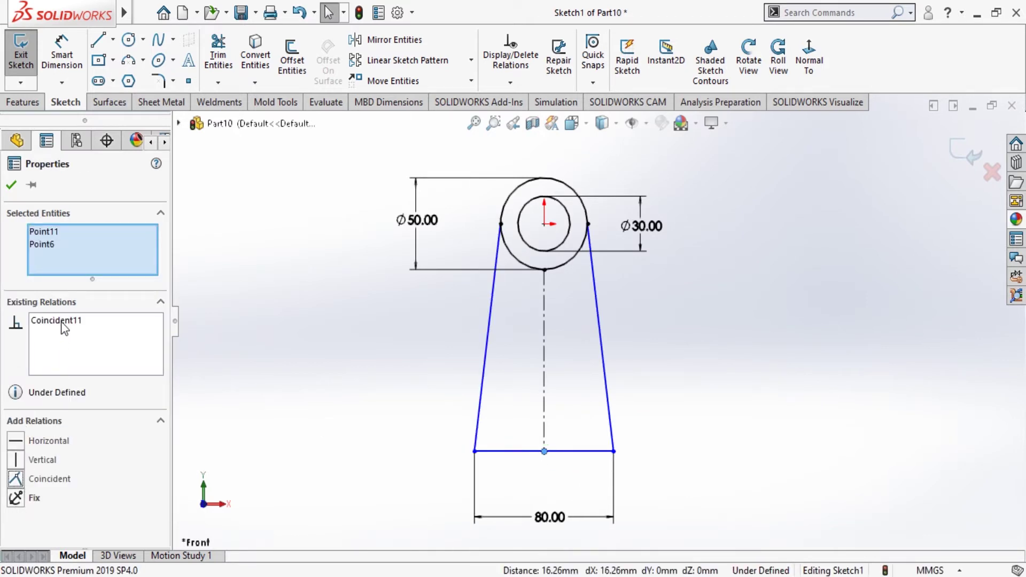
{"action": "left_click", "coordinate": [16, 183]}
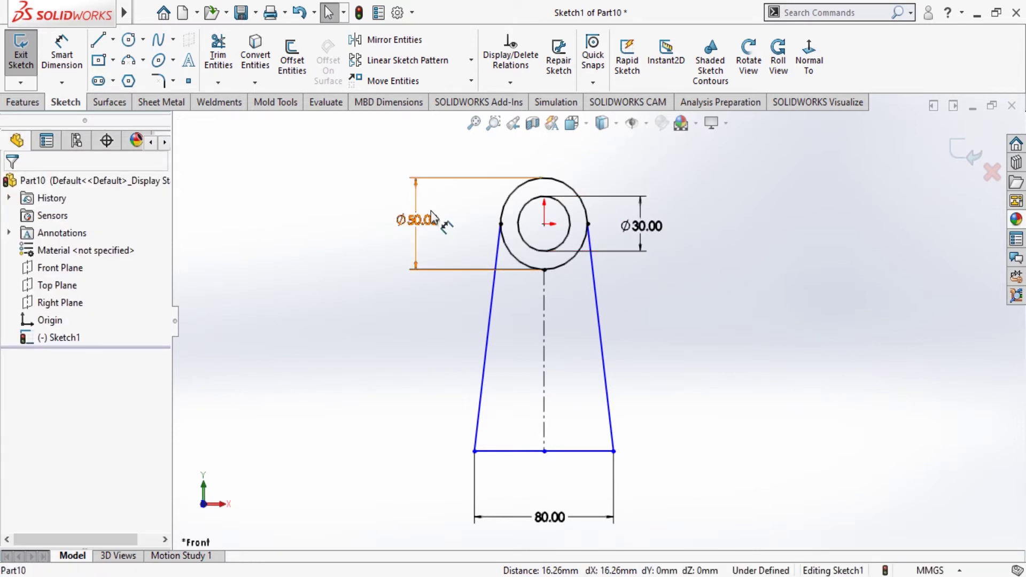
Step: Change the Ø50 outer circle to Ø40 and the Ø30 inner circle to Ø20
{"action": "left_click", "coordinate": [422, 229]}
{"action": "double_click", "coordinate": [430, 227]}
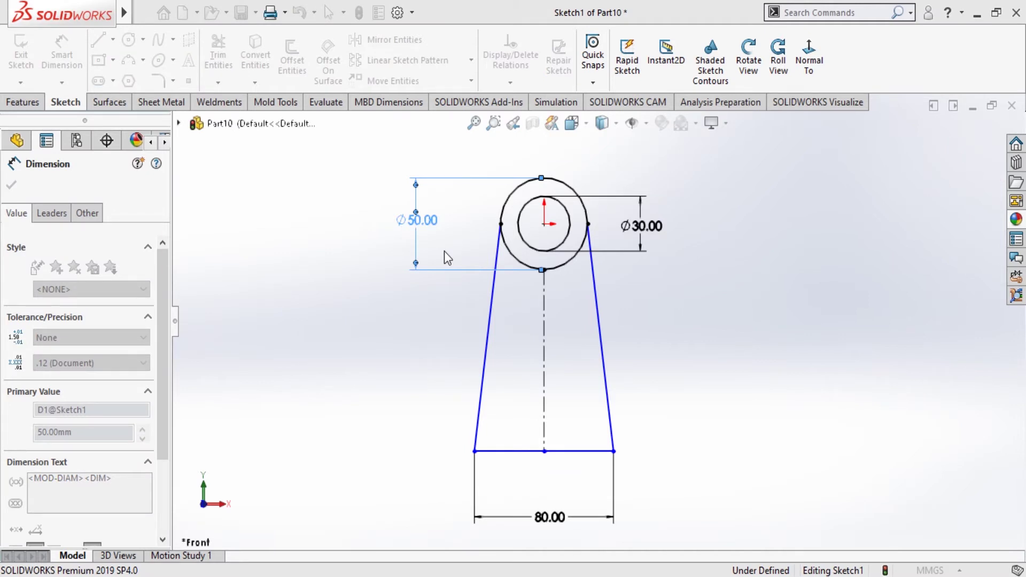
{"action": "key", "text": "Return"}
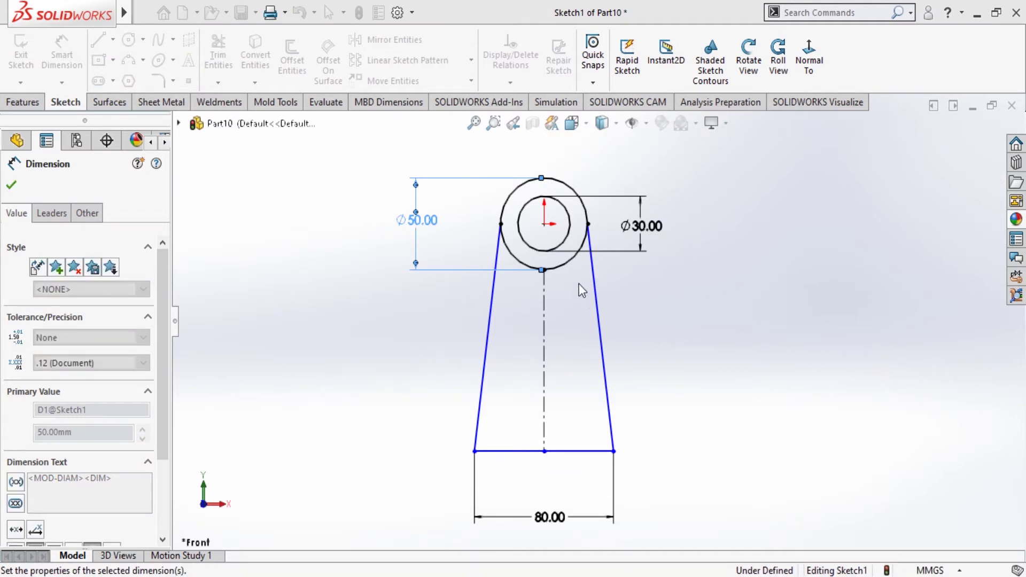
{"action": "double_click", "coordinate": [655, 227]}
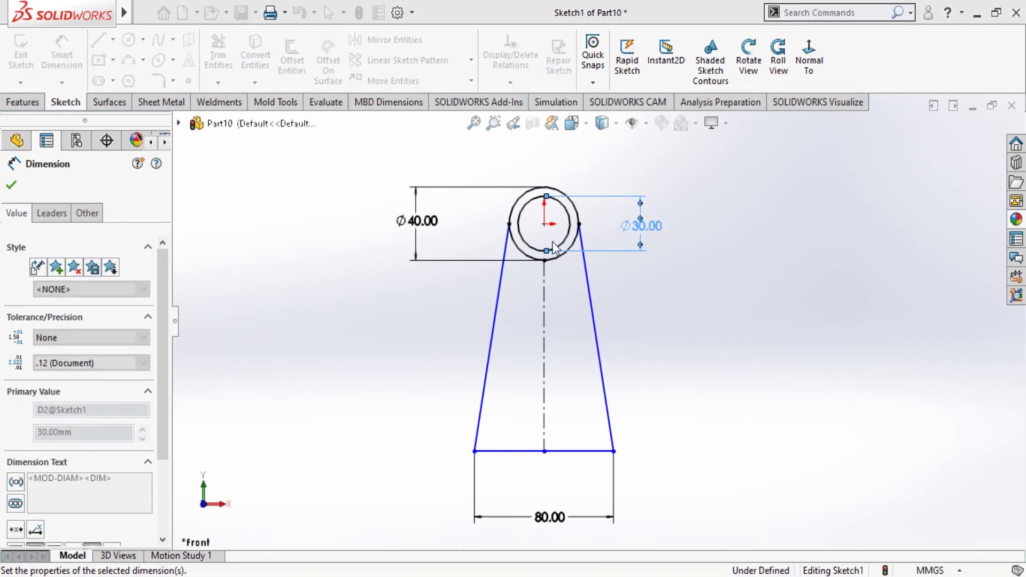
{"action": "type", "text": "20"}
{"action": "key", "text": "Return"}
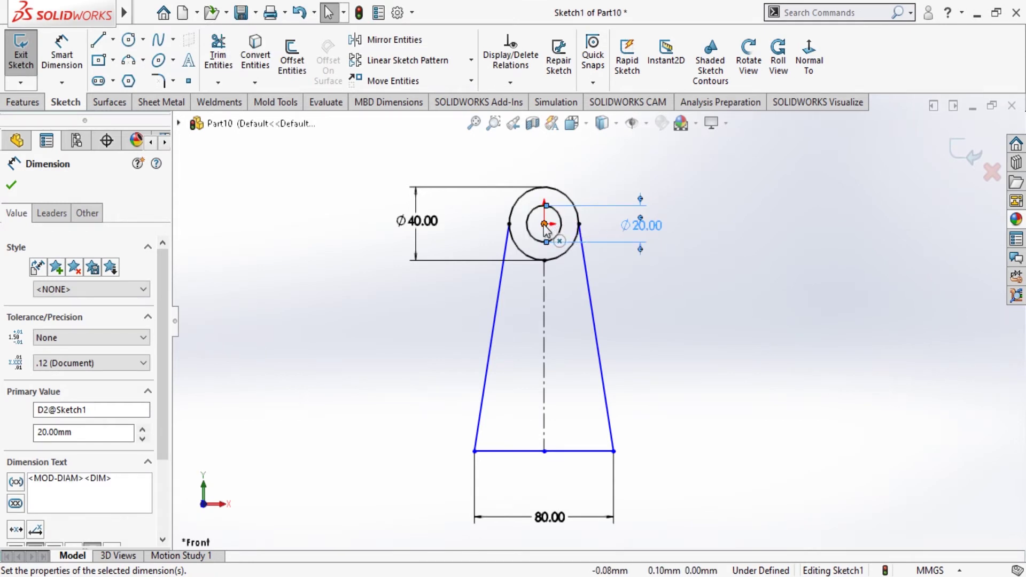
{"action": "left_click", "coordinate": [11, 185]}
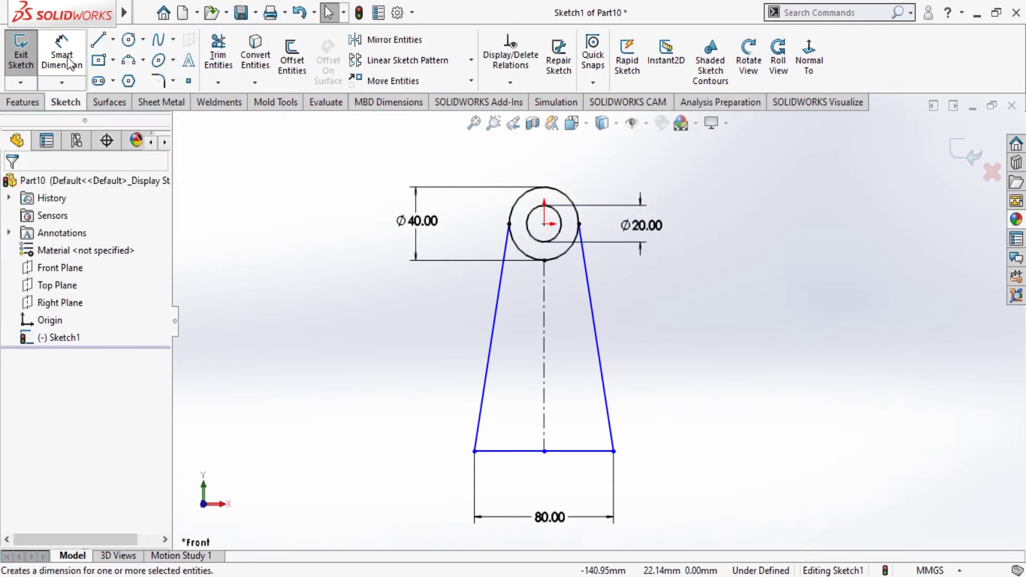
Step: Add an 80 mm vertical dimension from the circle centre to the base midpoint
{"action": "left_click", "coordinate": [68, 60]}
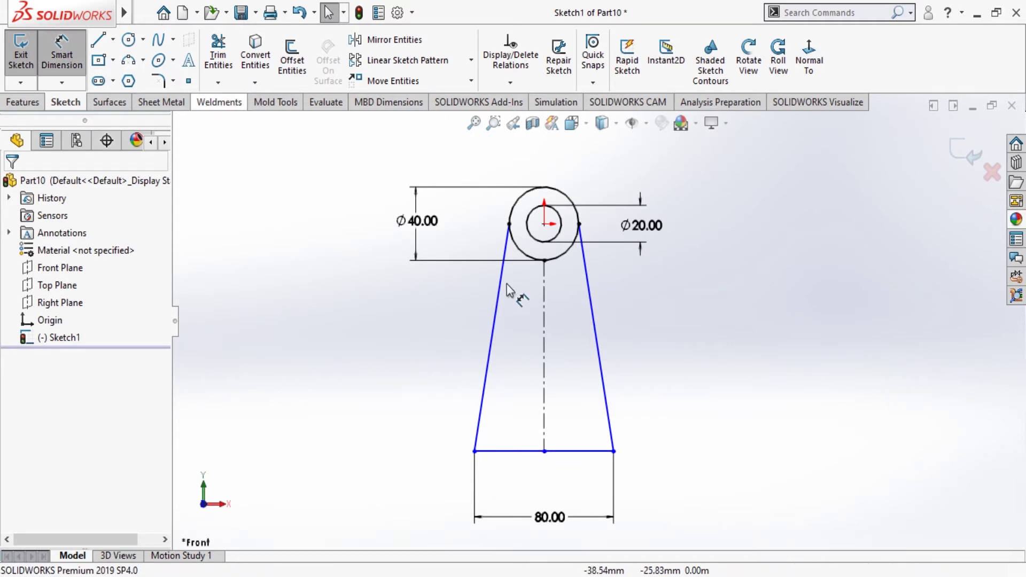
{"action": "left_click", "coordinate": [544, 223]}
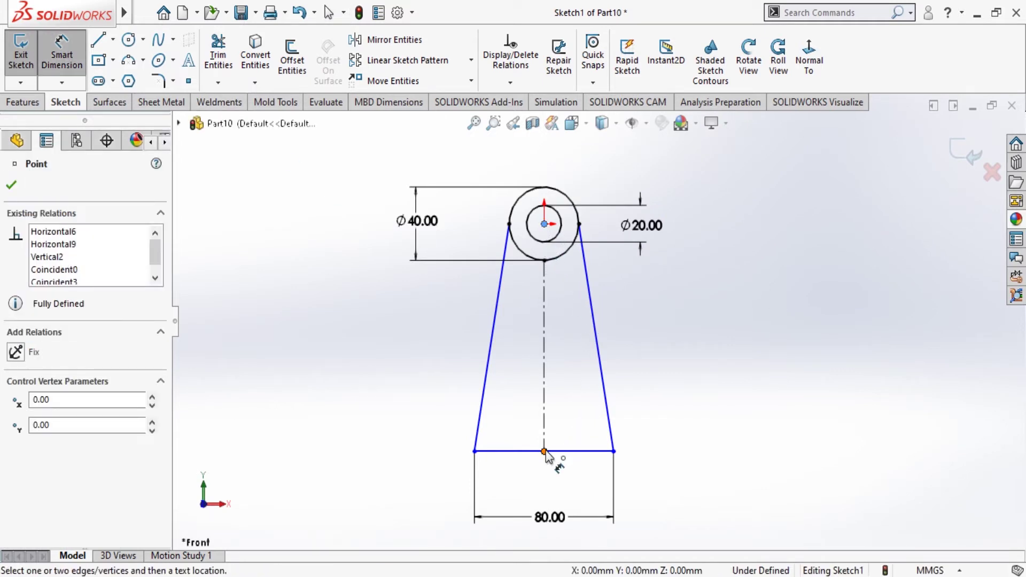
{"action": "left_click", "coordinate": [544, 452]}
{"action": "left_click", "coordinate": [735, 367]}
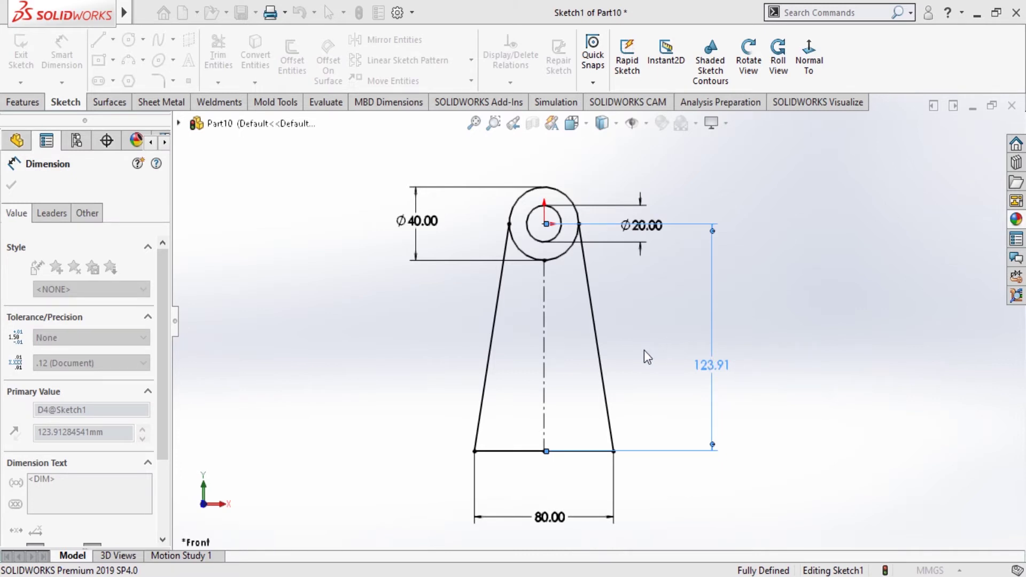
{"action": "key", "text": "Return"}
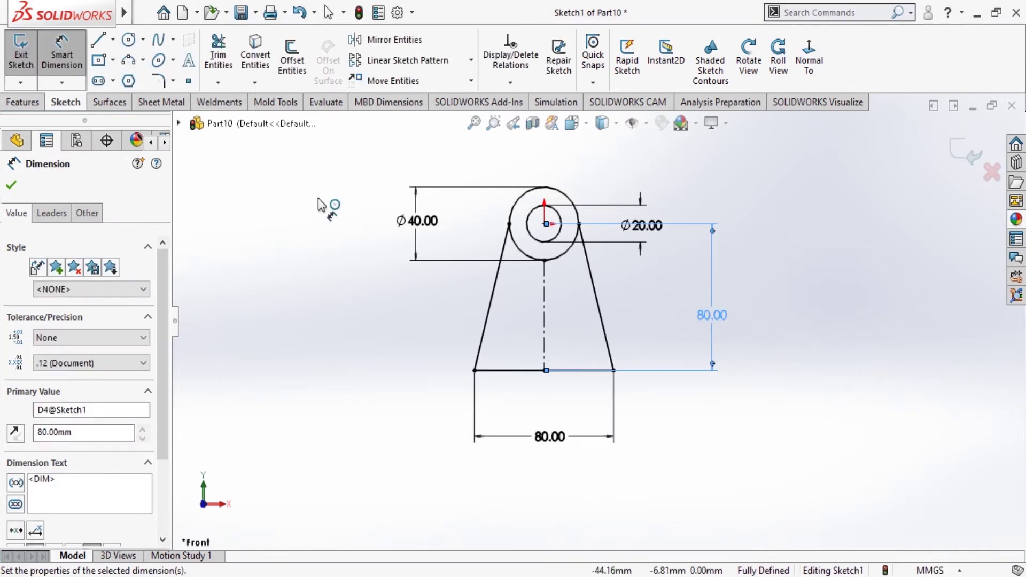
{"action": "left_click", "coordinate": [11, 184]}
{"action": "key", "text": "Escape"}
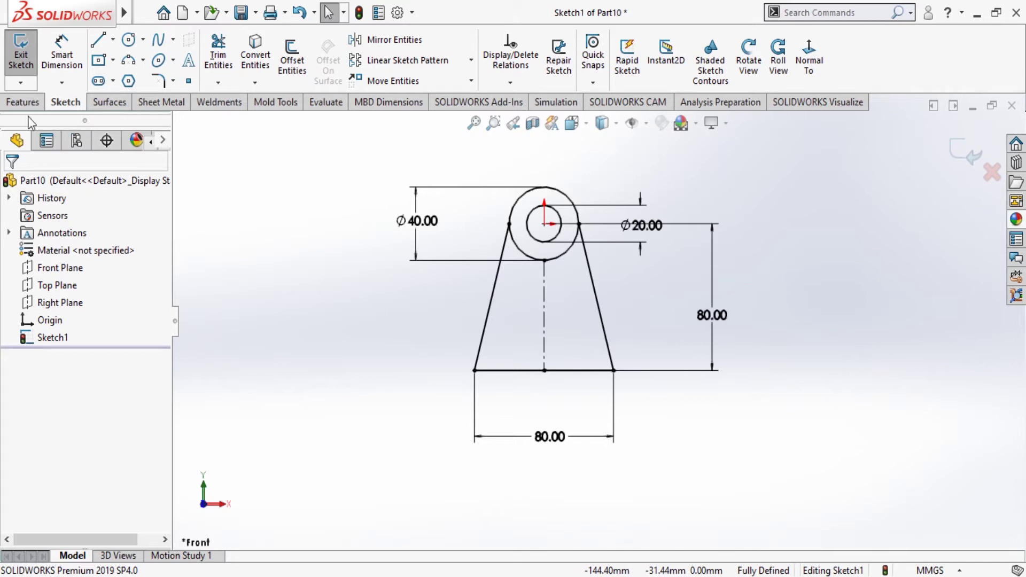
Step: Sketch a closed four-line rectangle below the base line, wider than the base
{"action": "left_click", "coordinate": [98, 39]}
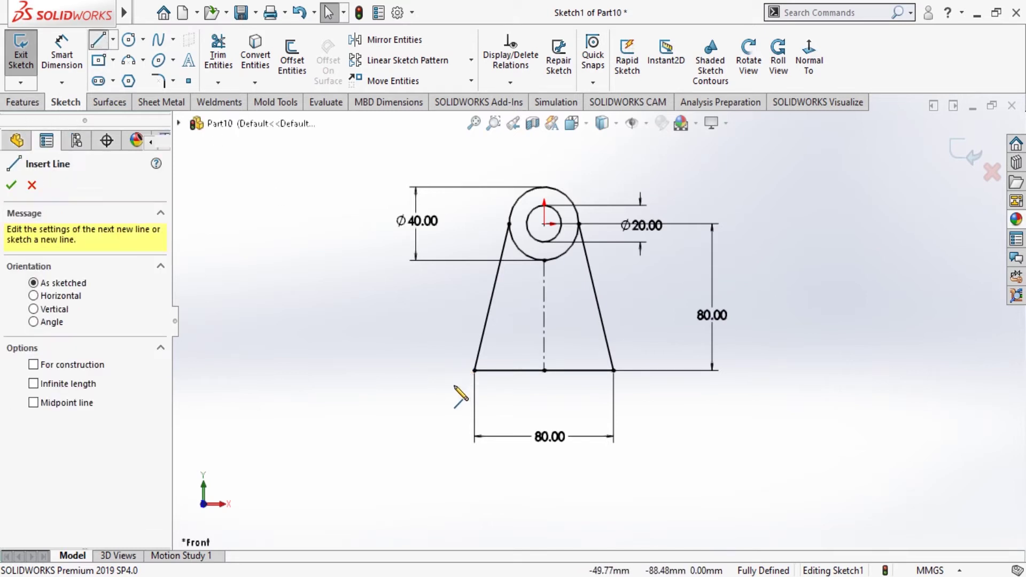
{"action": "left_click", "coordinate": [433, 386]}
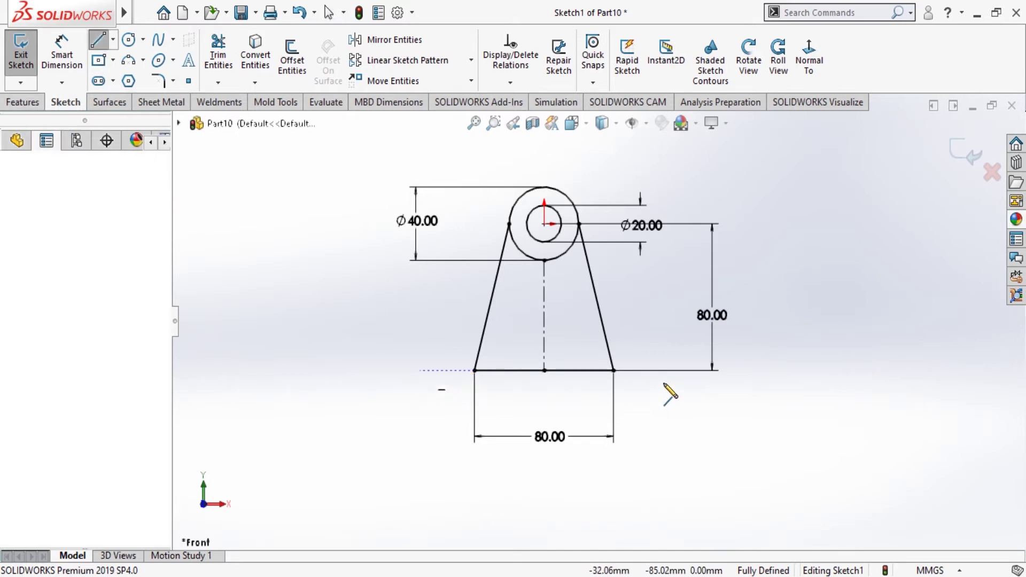
{"action": "left_click", "coordinate": [677, 370]}
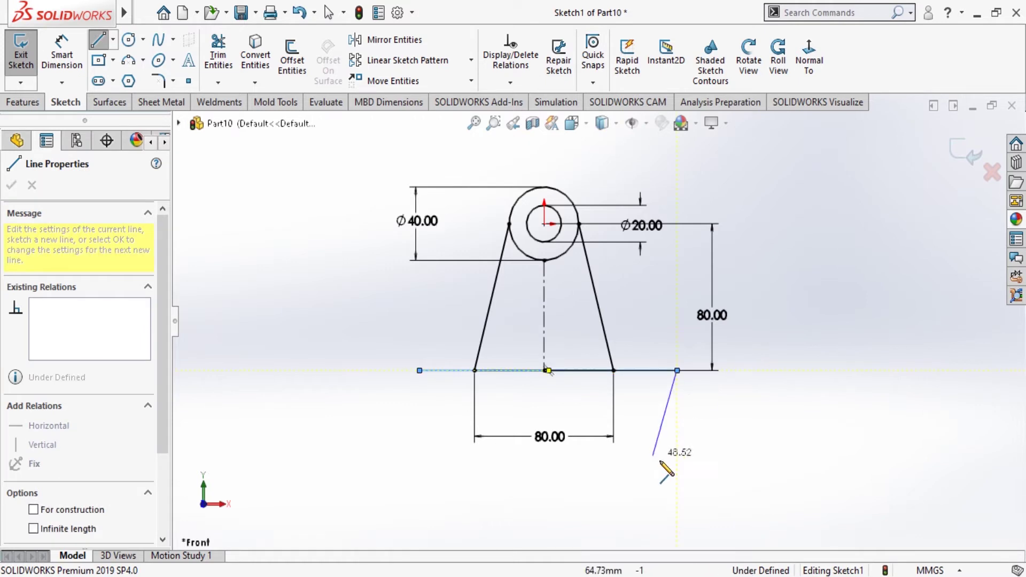
{"action": "left_click", "coordinate": [677, 458]}
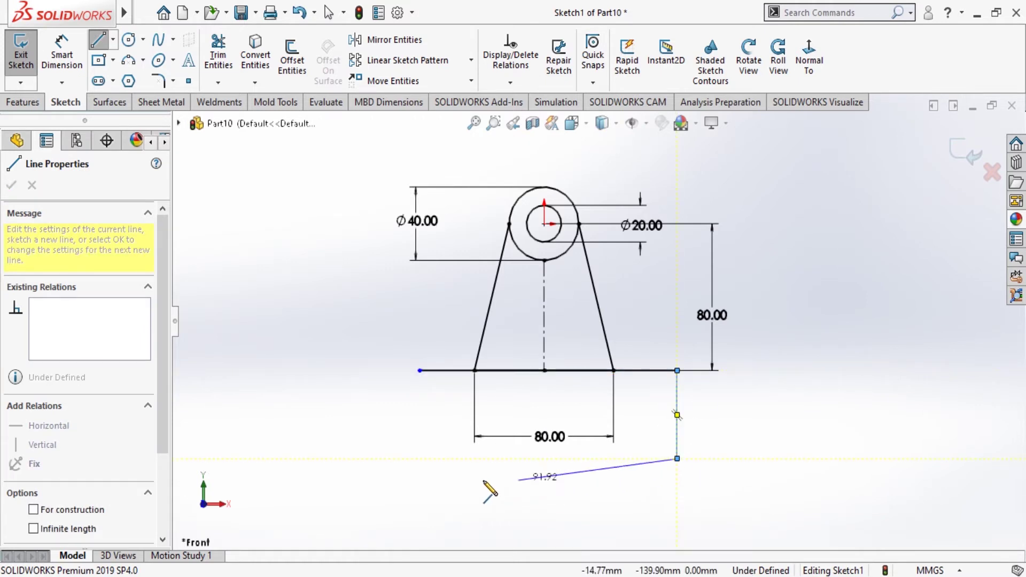
{"action": "left_click", "coordinate": [419, 458]}
{"action": "left_click", "coordinate": [419, 370]}
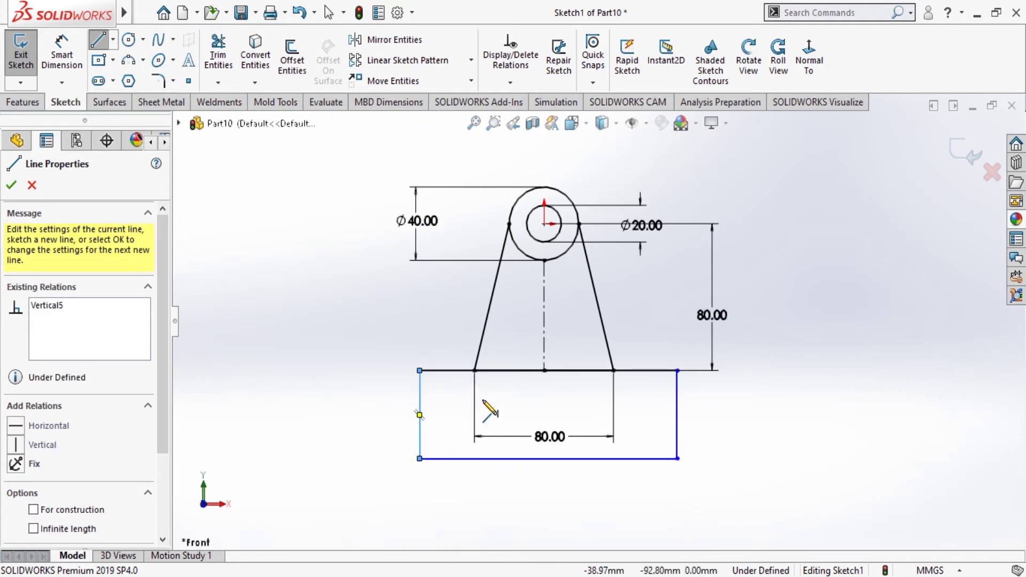
{"action": "key", "text": "Escape"}
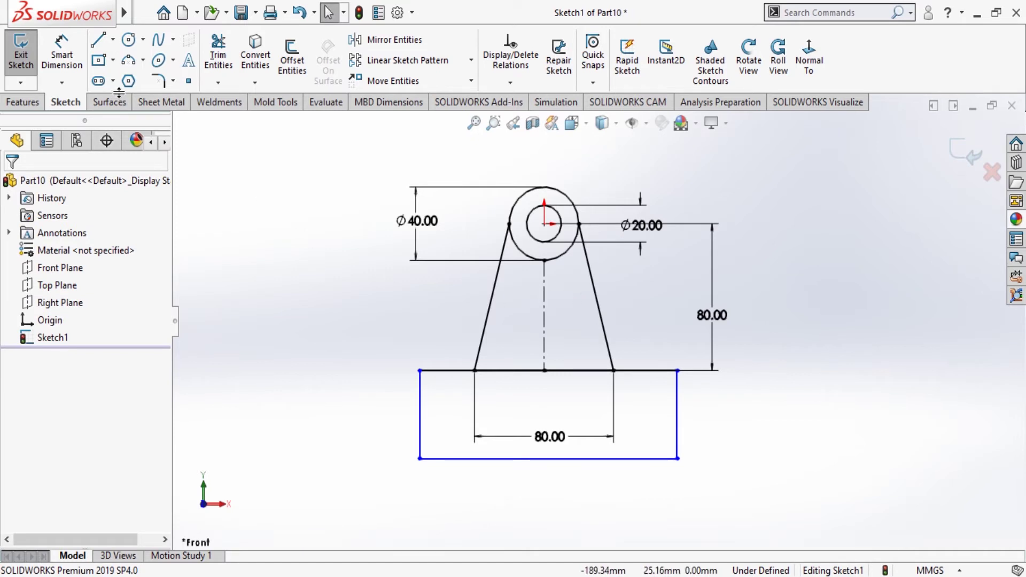
Step: Dimension the rectangle's bottom edge to 80 mm and drag it directly beneath the base
{"action": "left_click", "coordinate": [63, 59]}
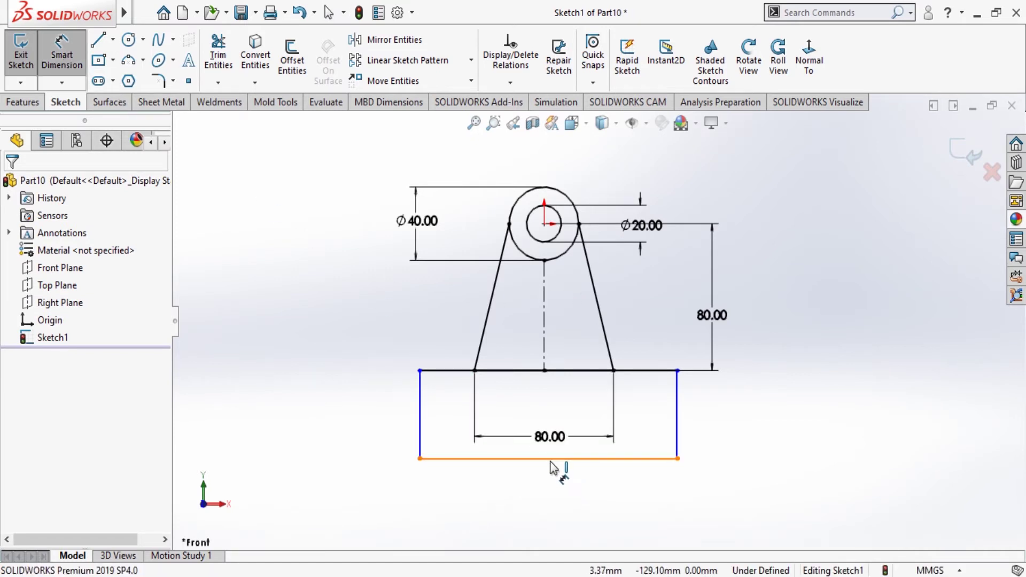
{"action": "left_click", "coordinate": [558, 471]}
{"action": "left_click", "coordinate": [564, 514]}
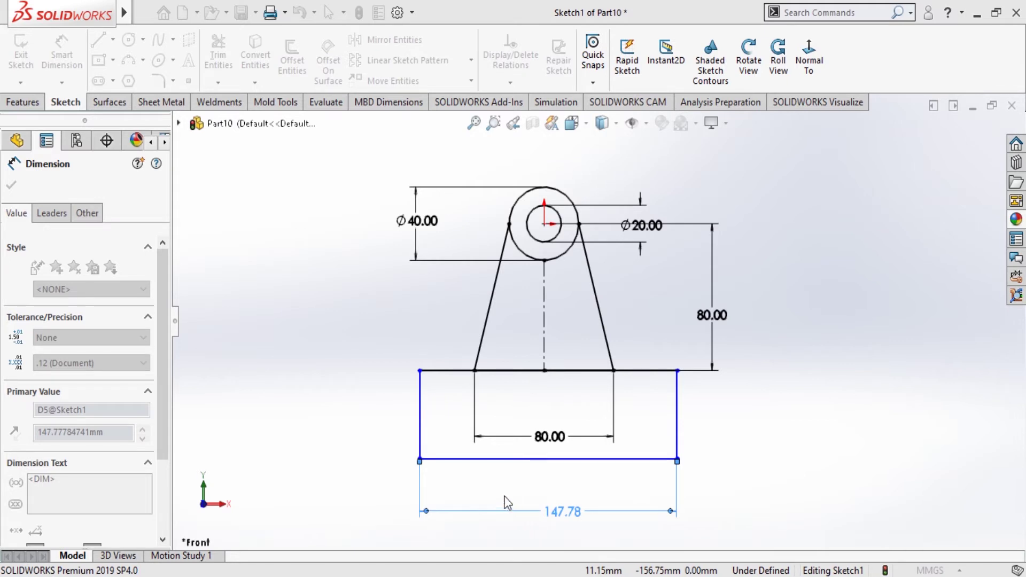
{"action": "type", "text": "80"}
{"action": "key", "text": "Return"}
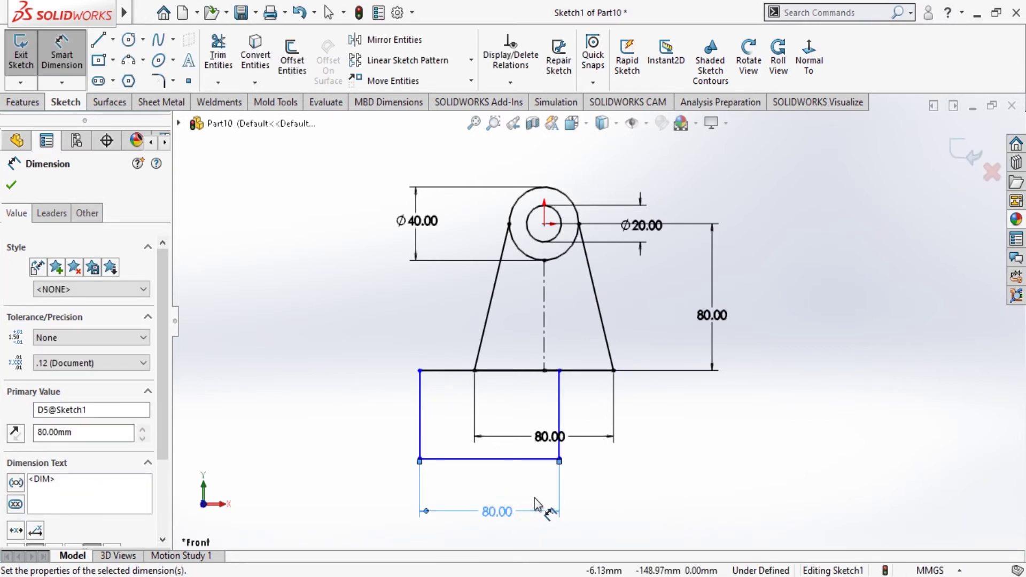
{"action": "left_click", "coordinate": [11, 185]}
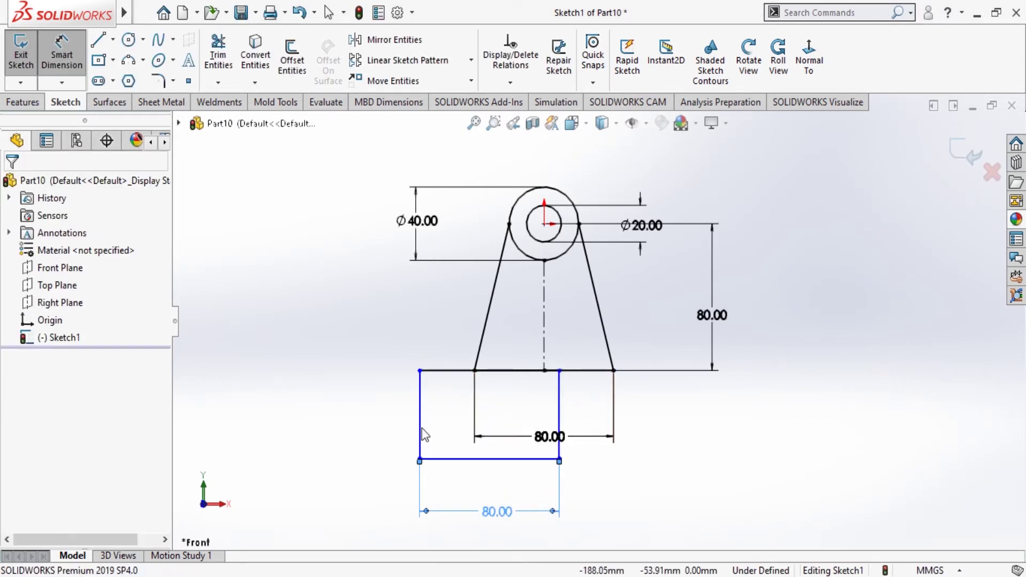
{"action": "key", "text": "Escape"}
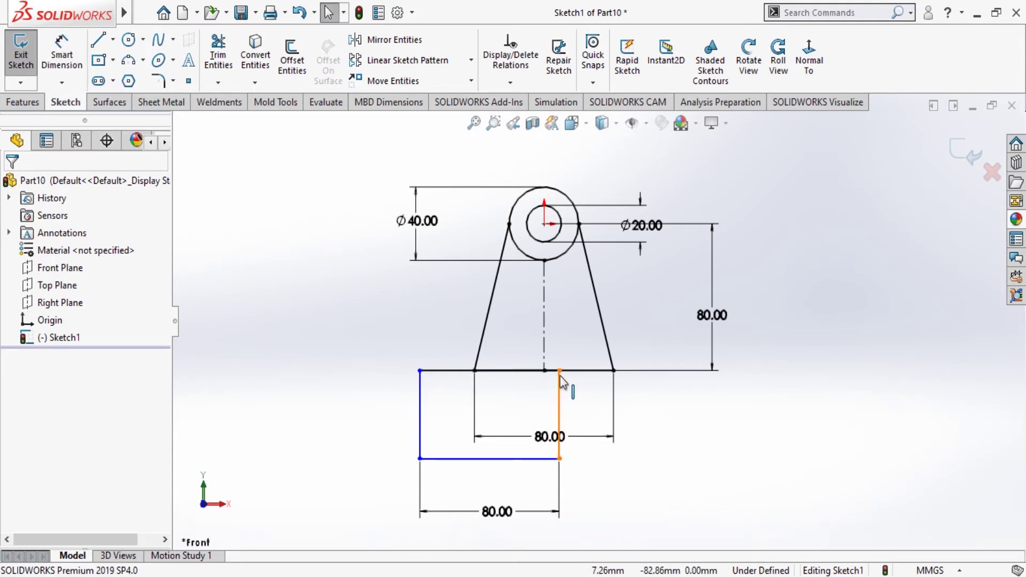
{"action": "left_click_drag", "start_coordinate": [560, 370], "coordinate": [620, 381]}
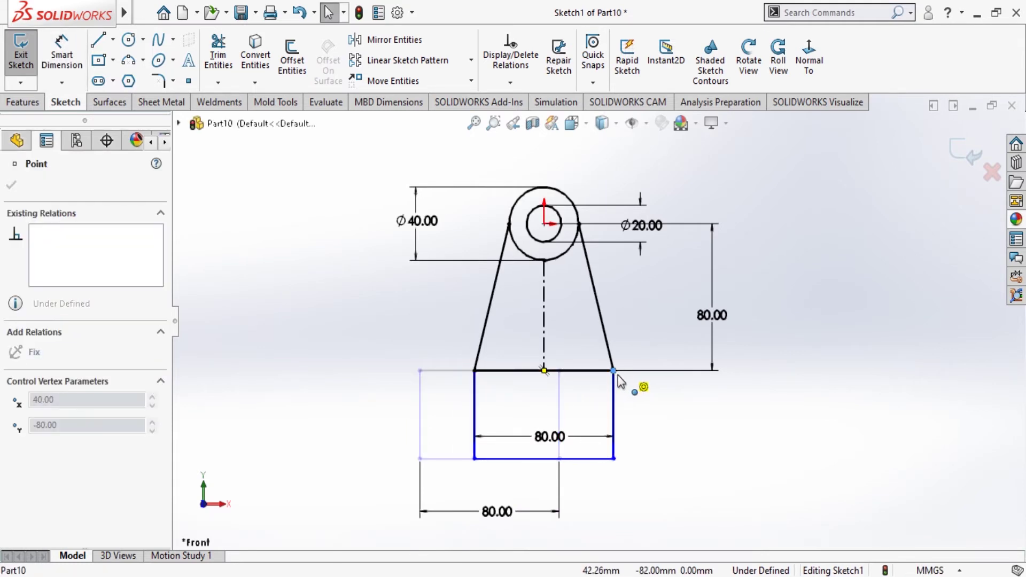
Step: Dimension the rectangle's left edge to a 20 mm height
{"action": "left_click", "coordinate": [68, 63]}
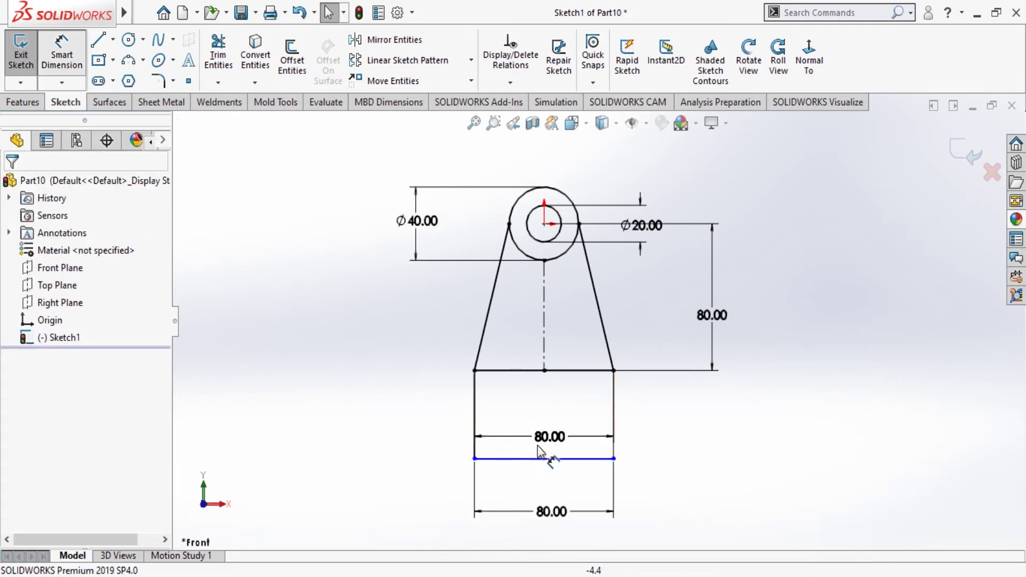
{"action": "left_click", "coordinate": [396, 401]}
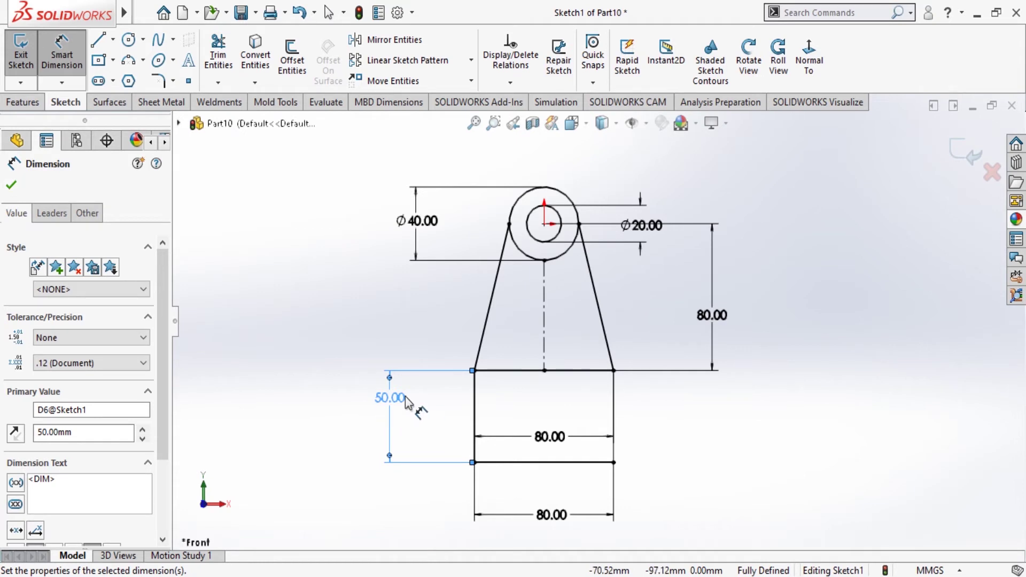
{"action": "left_click", "coordinate": [417, 415]}
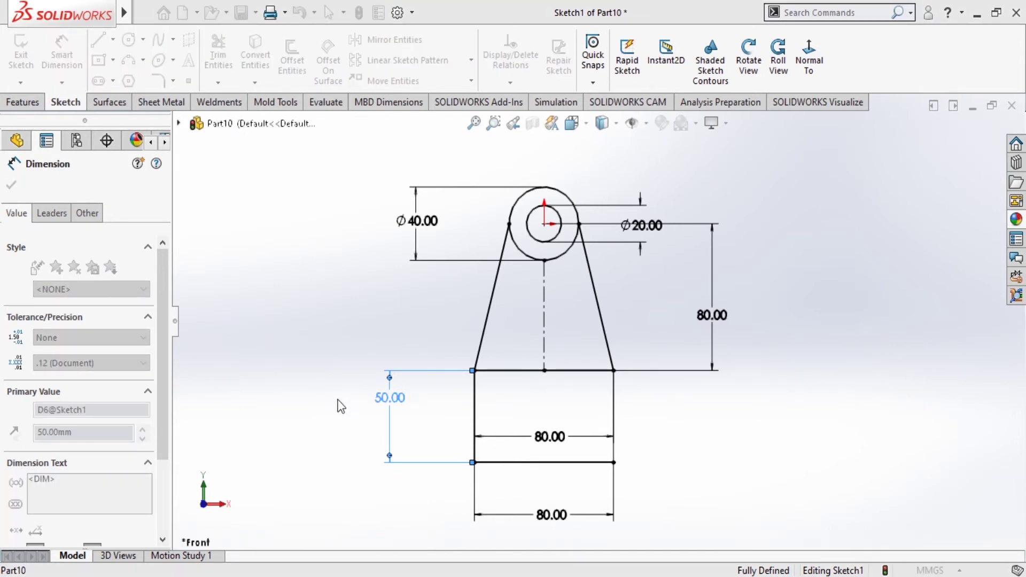
{"action": "left_click", "coordinate": [354, 396]}
{"action": "key", "text": "ctrl+z"}
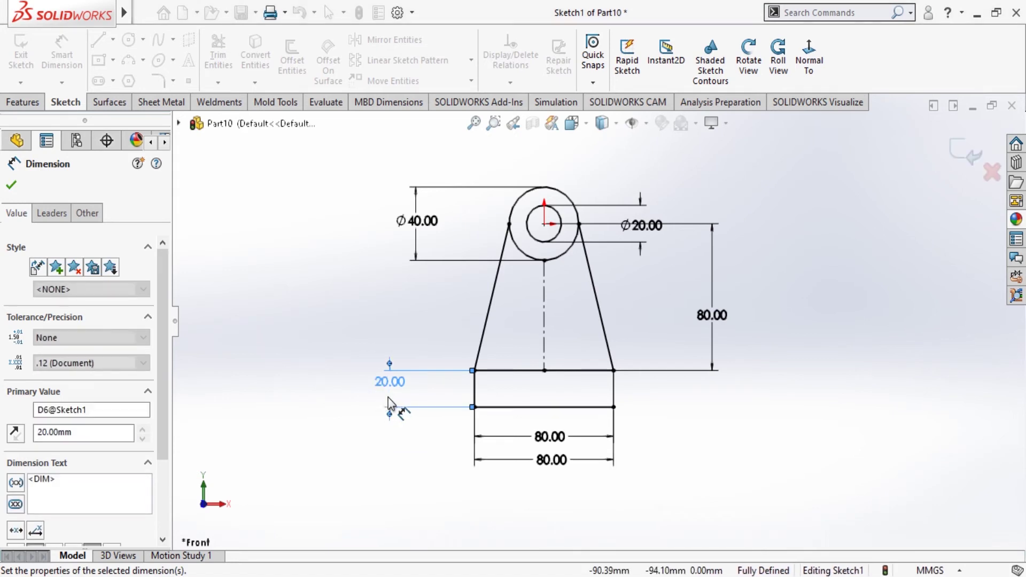
{"action": "left_click", "coordinate": [10, 186]}
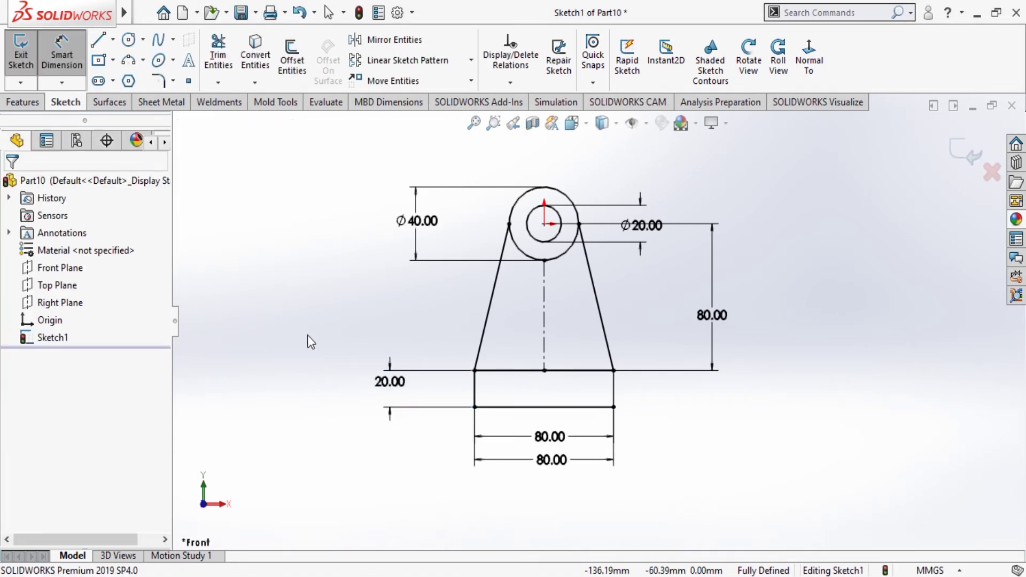
{"action": "key", "text": "Escape"}
Step: Start a boss extrusion on the ring between the circles with Direction 2 enabled
{"action": "left_click", "coordinate": [28, 104]}
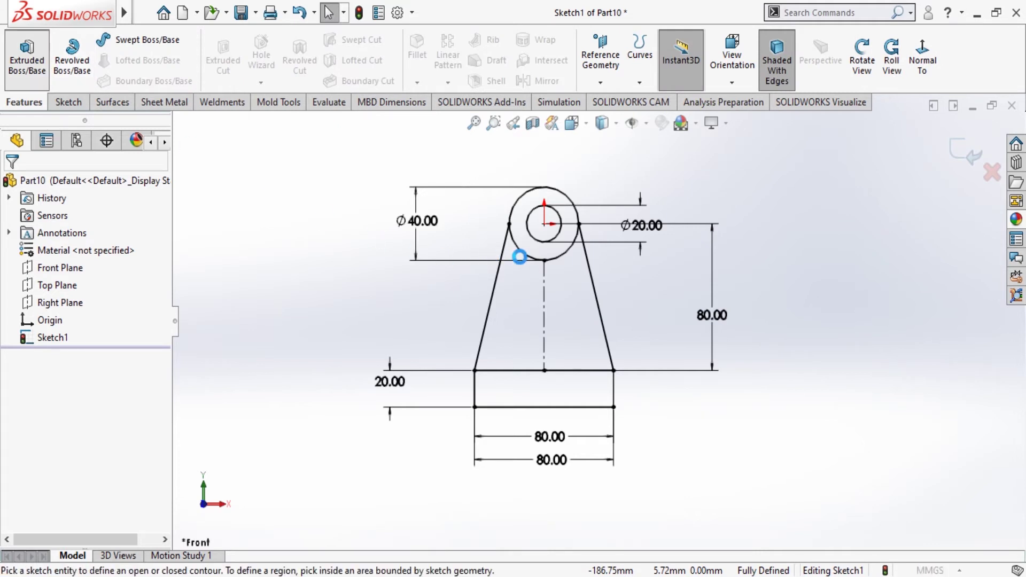
{"action": "left_click", "coordinate": [574, 250]}
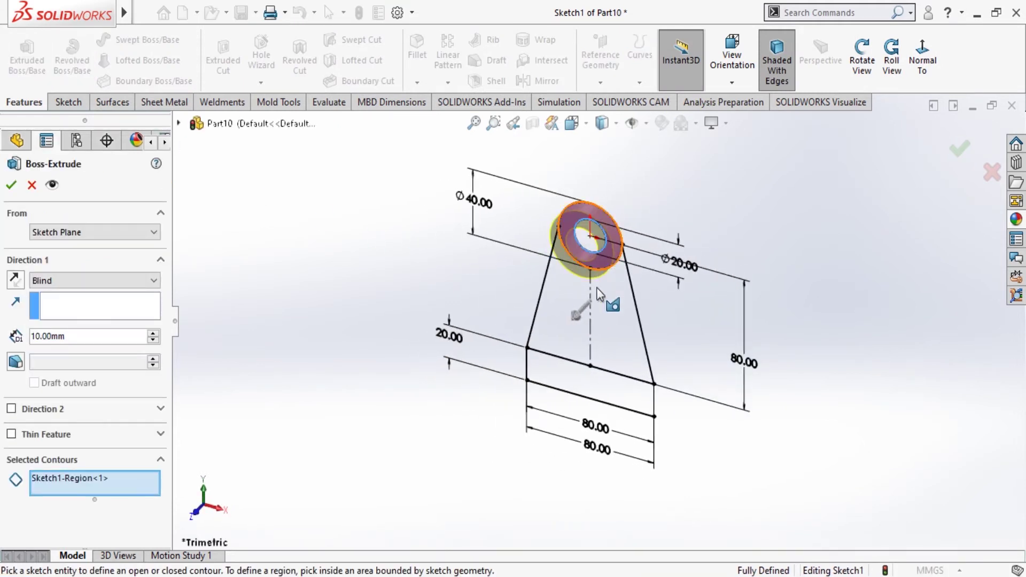
{"action": "middle_click_drag", "start_coordinate": [600, 293], "coordinate": [570, 405]}
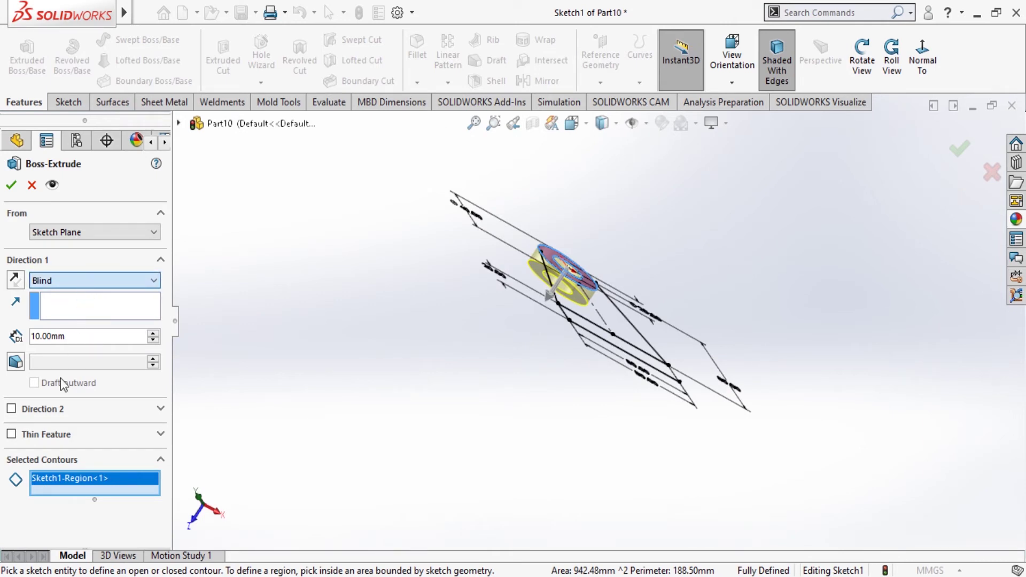
{"action": "left_click", "coordinate": [11, 409]}
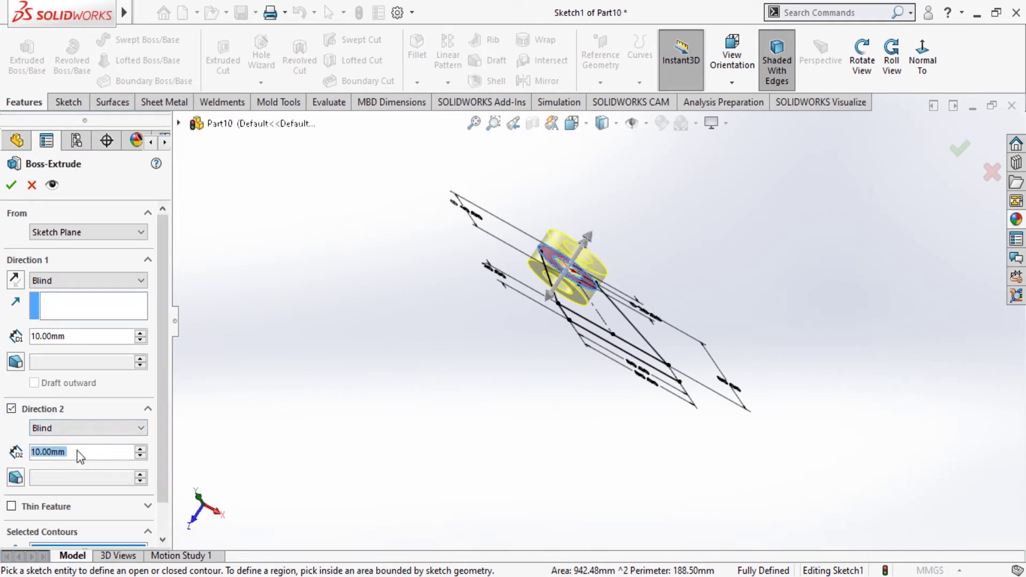
{"action": "type", "text": "2"}
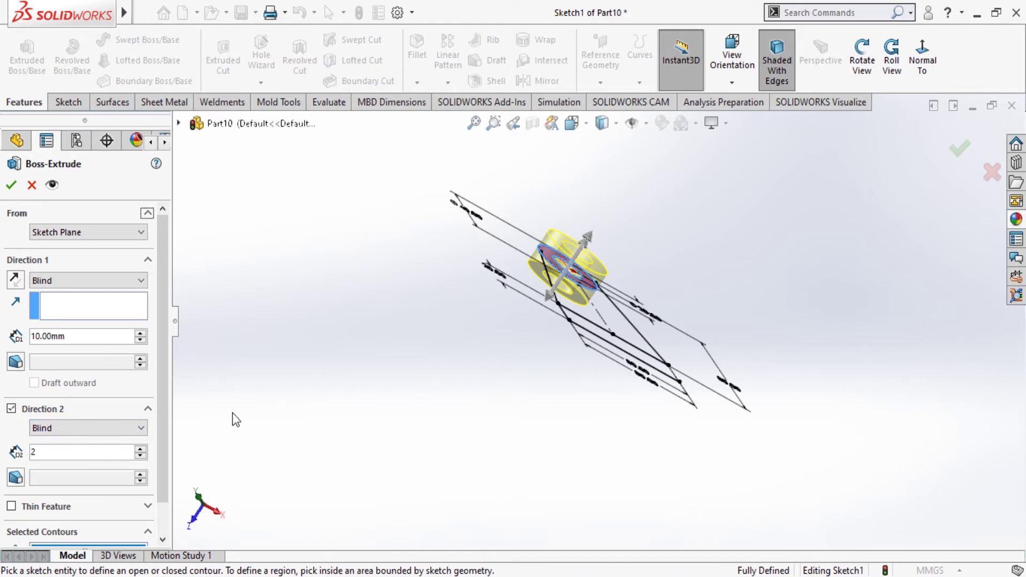
{"action": "key", "text": "Return"}
Step: Set Direction 2 to 5 mm and Direction 1 to 20 mm, and accept the extrusion
{"action": "left_click_drag", "start_coordinate": [85, 451], "coordinate": [2, 468]}
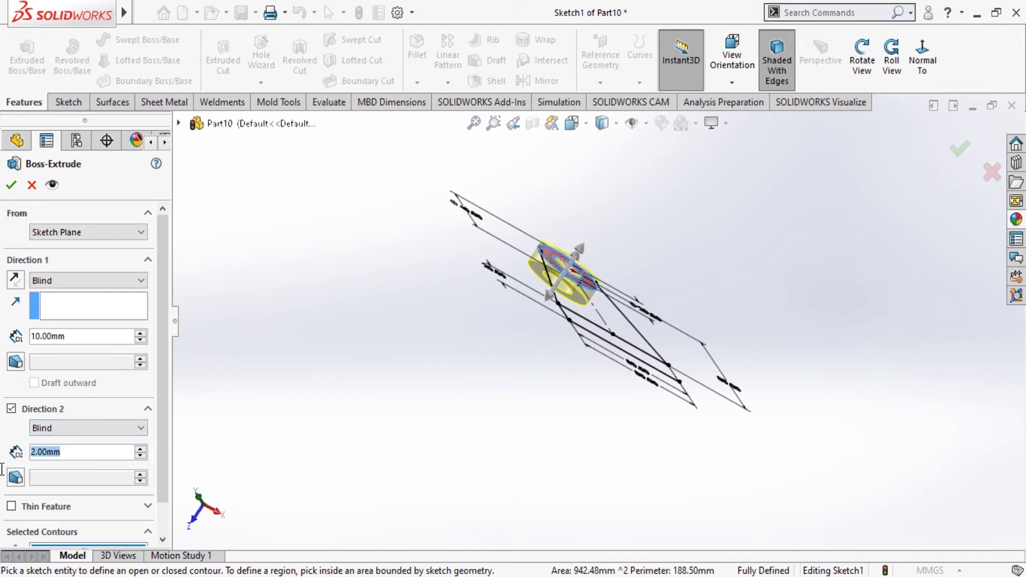
{"action": "type", "text": "5"}
{"action": "key", "text": "Return"}
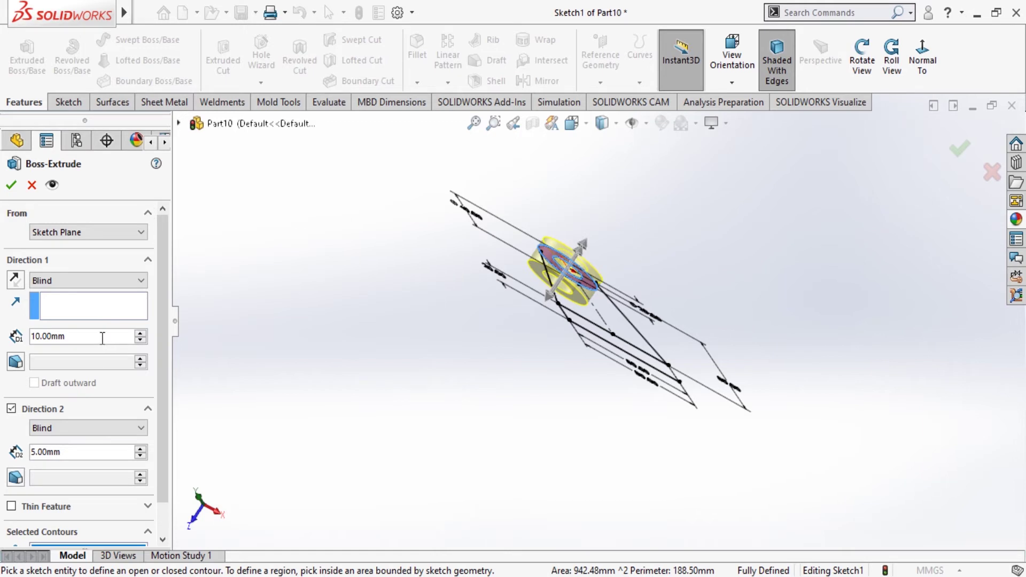
{"action": "left_click_drag", "start_coordinate": [102, 337], "coordinate": [2, 362]}
{"action": "type", "text": "20"}
{"action": "key", "text": "Return"}
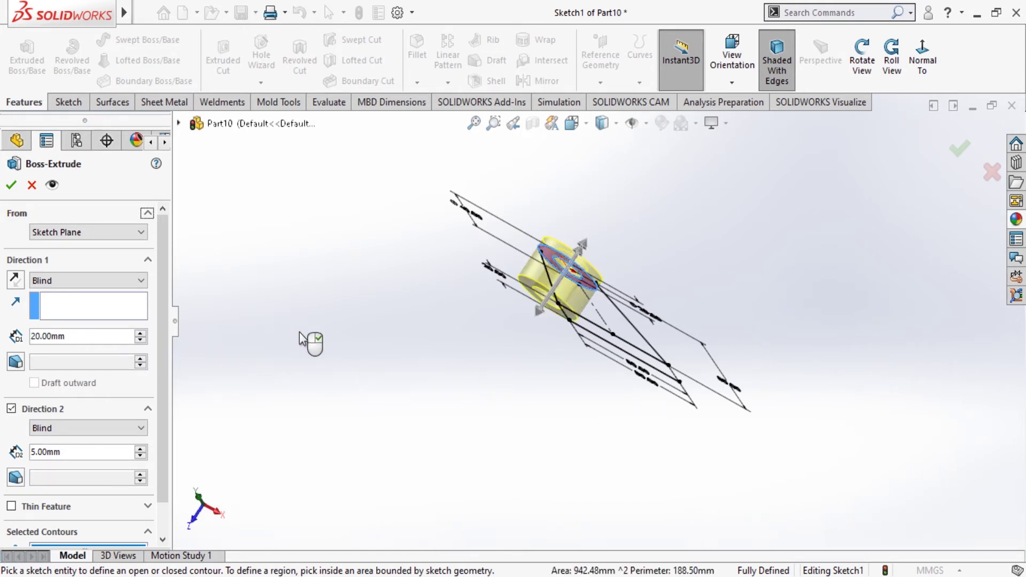
{"action": "middle_click_drag", "start_coordinate": [284, 339], "coordinate": [96, 316]}
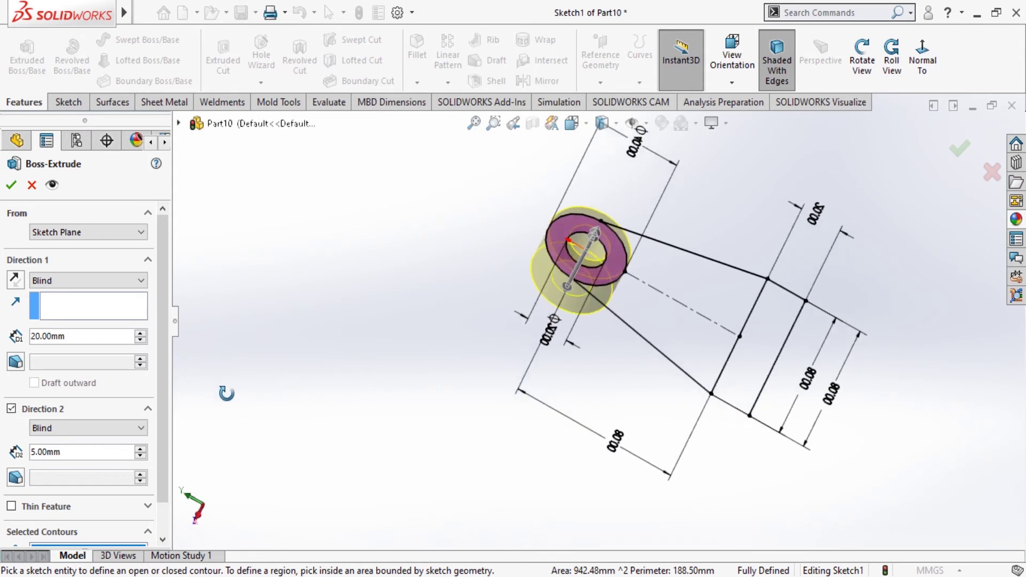
{"action": "left_click", "coordinate": [10, 184]}
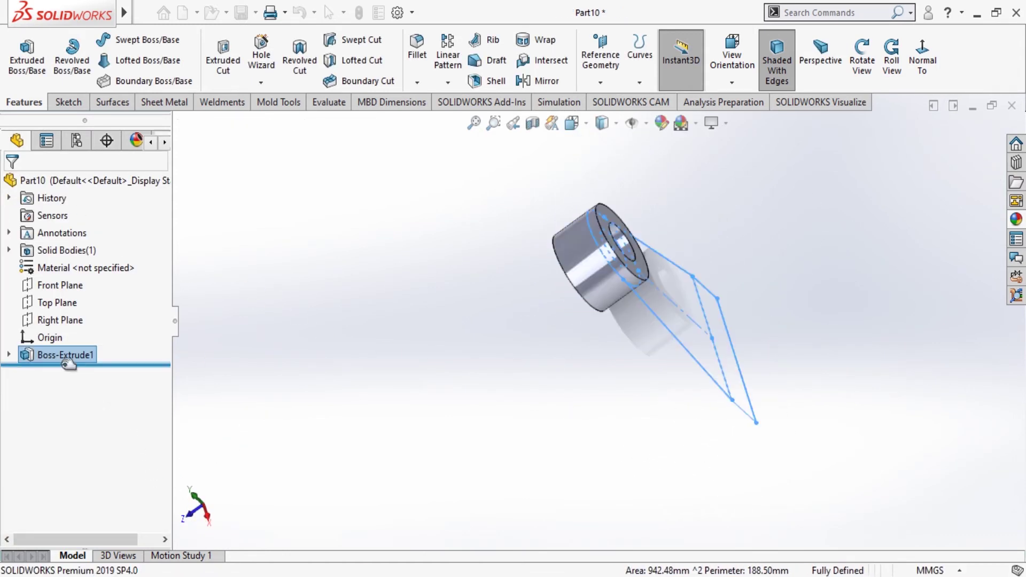
Step: Select a trapezoid line of Sketch1 under Boss-Extrude1 for a new boss extrusion
{"action": "left_click", "coordinate": [9, 354]}
{"action": "left_click", "coordinate": [63, 374]}
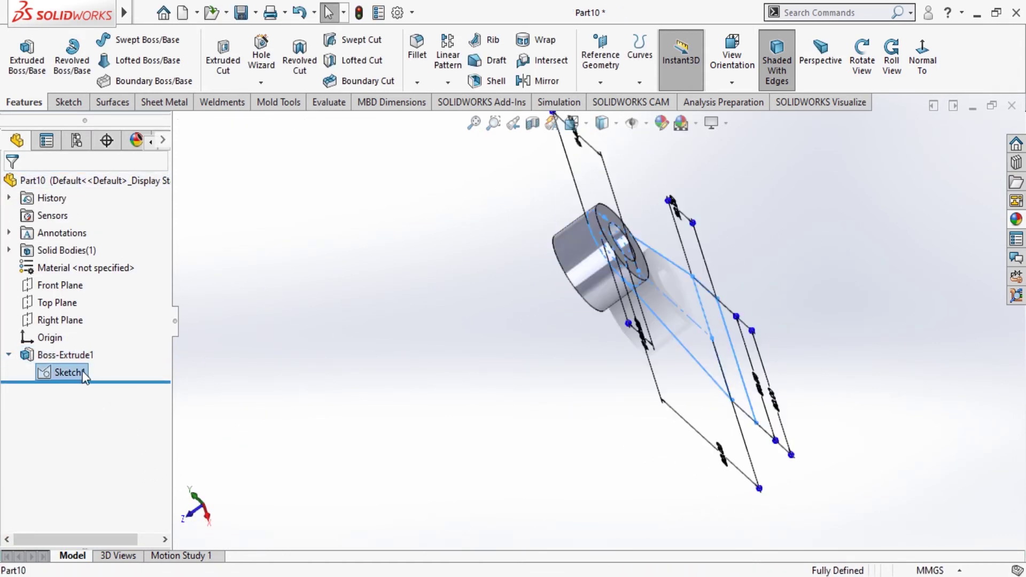
{"action": "left_click", "coordinate": [821, 339]}
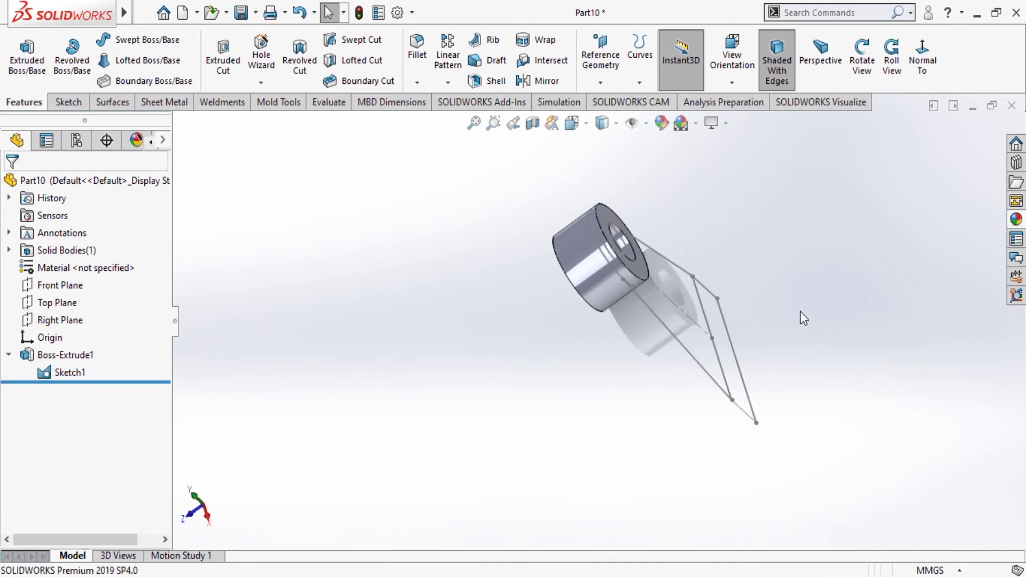
{"action": "mouse_move", "coordinate": [724, 343]}
{"action": "middle_mouse_down"}
{"action": "mouse_move", "coordinate": [655, 367]}
{"action": "mouse_move", "coordinate": [677, 367]}
{"action": "middle_mouse_up"}
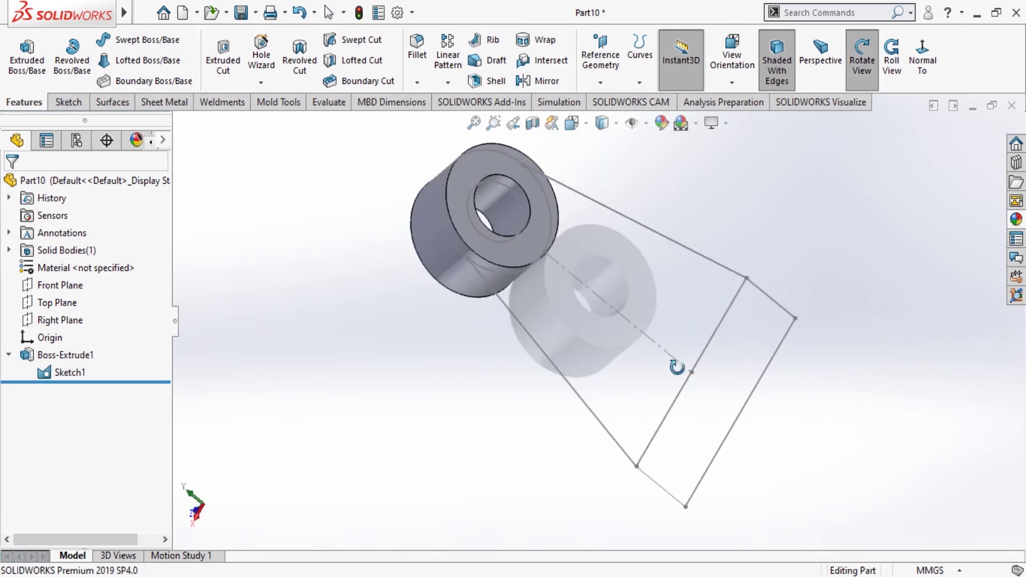
{"action": "key", "text": "Escape"}
{"action": "left_click", "coordinate": [570, 385]}
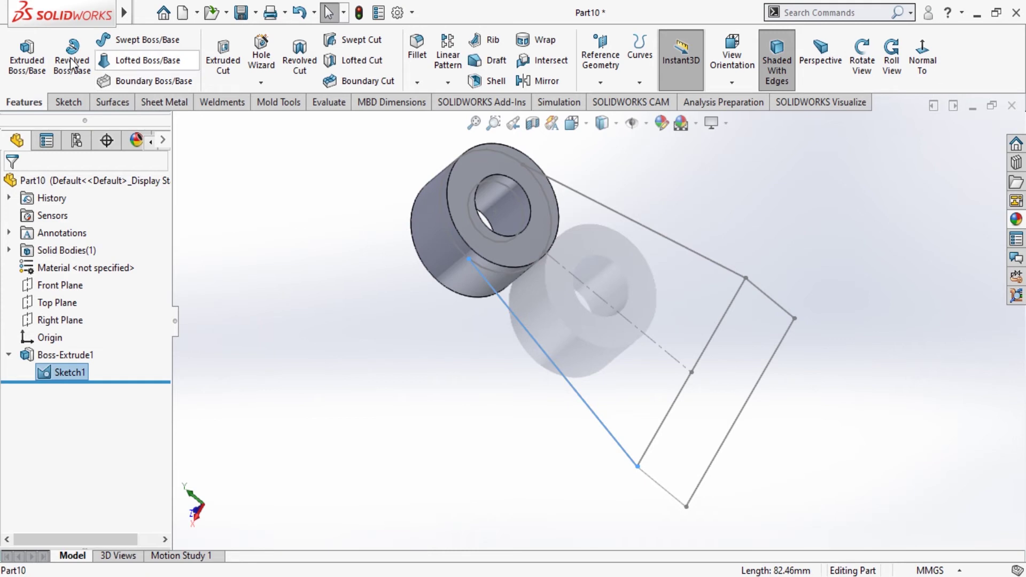
{"action": "left_click", "coordinate": [27, 56]}
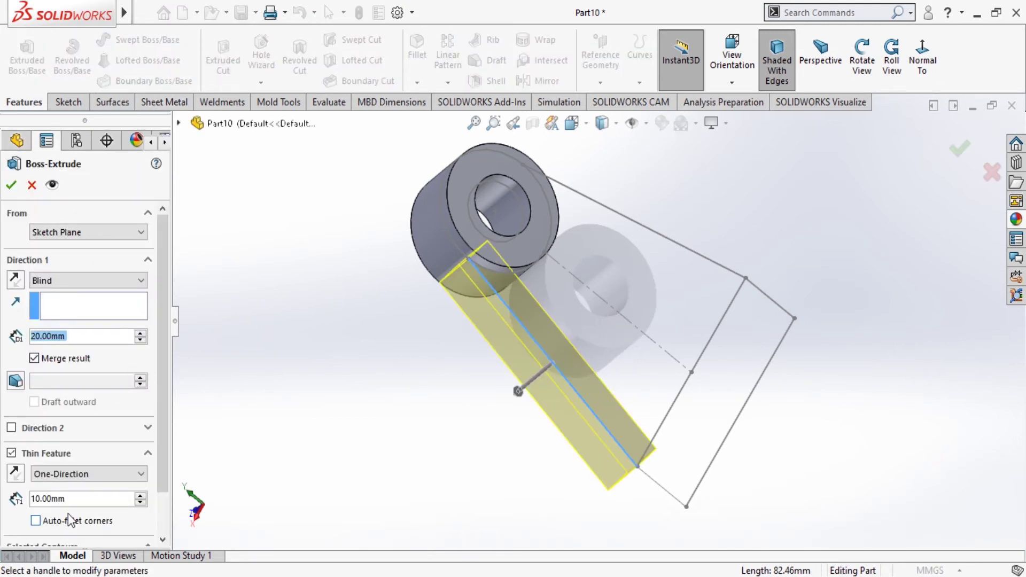
Step: Replace the preselected contour with the lower and upper tapered regions
{"action": "scroll", "coordinate": [162, 453], "scroll_direction": "down", "scroll_amount": 2}
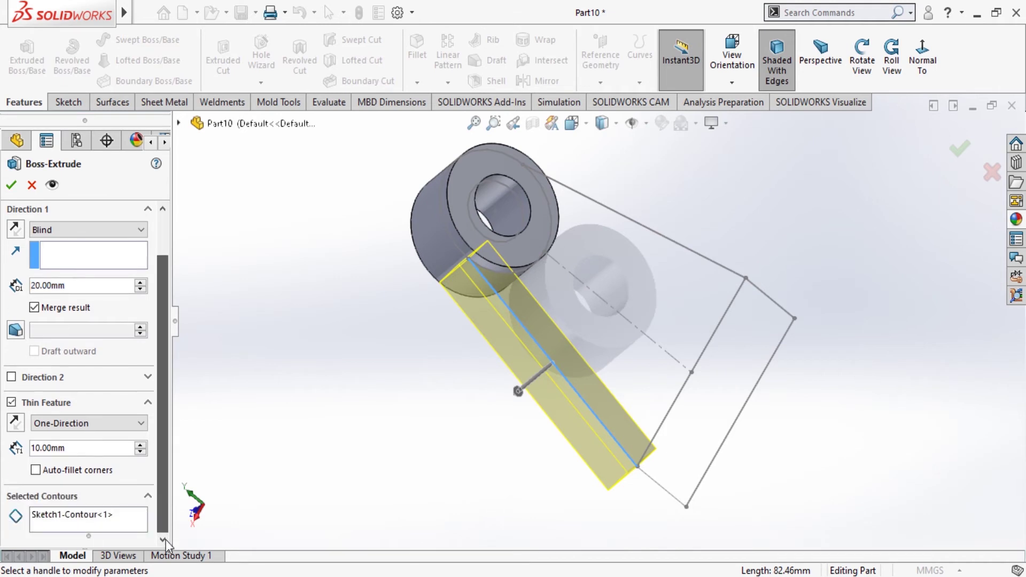
{"action": "left_click", "coordinate": [90, 516]}
{"action": "right_click", "coordinate": [91, 516]}
{"action": "left_click", "coordinate": [133, 488]}
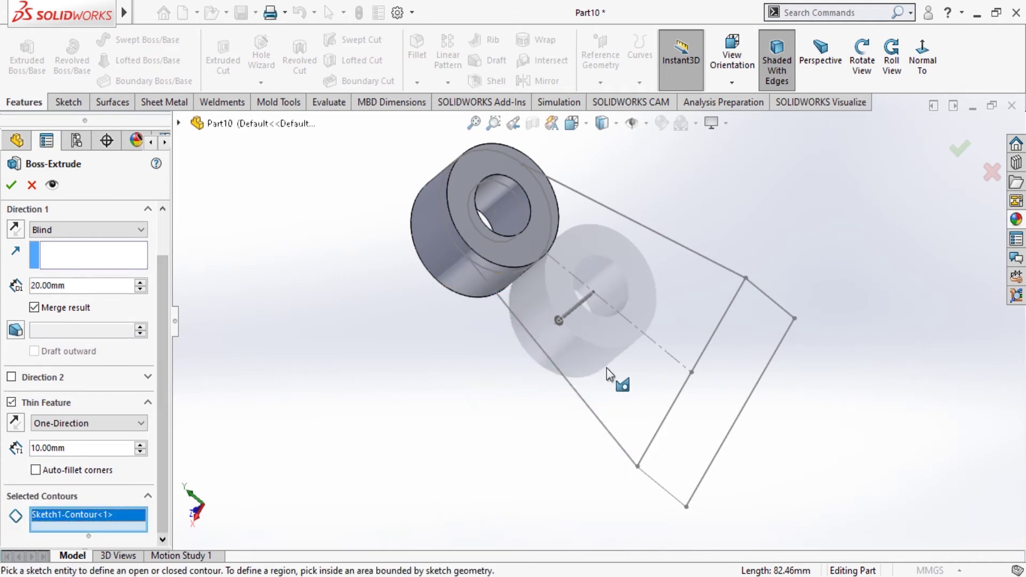
{"action": "left_click", "coordinate": [597, 363]}
{"action": "left_click", "coordinate": [669, 307]}
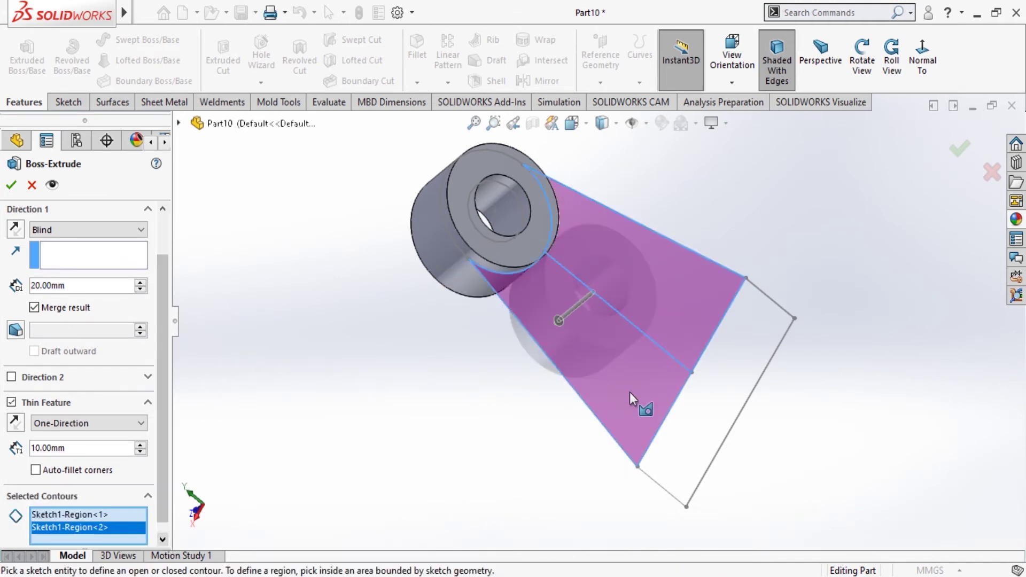
{"action": "middle_click_drag", "start_coordinate": [641, 408], "coordinate": [686, 346]}
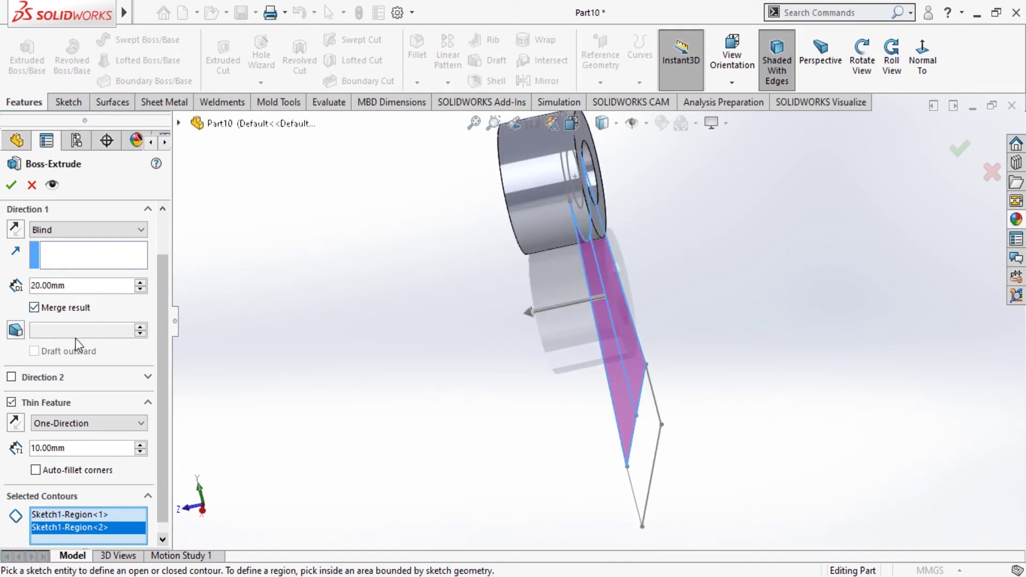
Step: Turn off Thin Feature, set the depth to 10 mm and accept the extrusion
{"action": "left_click", "coordinate": [11, 404]}
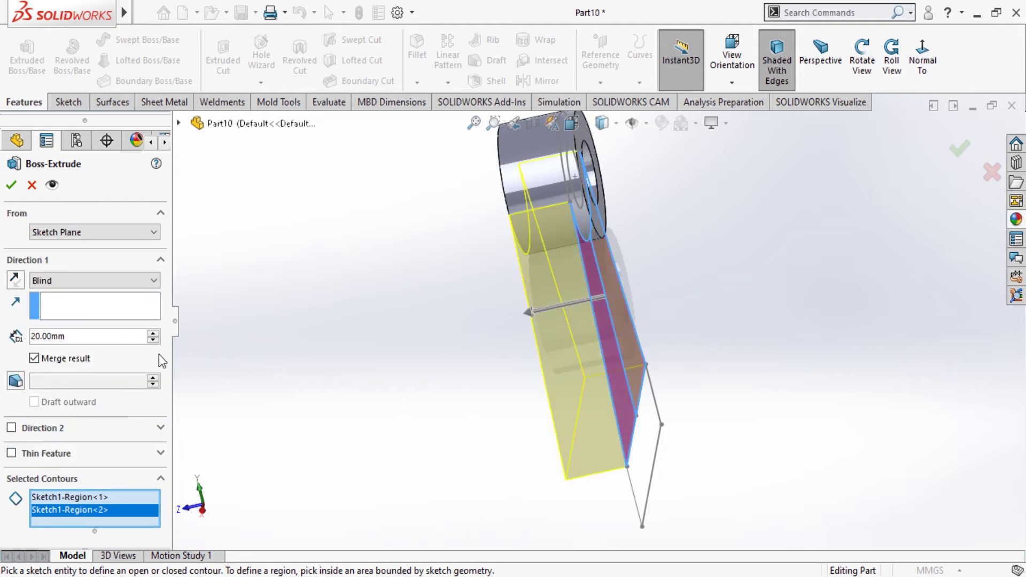
{"action": "middle_click_drag", "start_coordinate": [412, 362], "coordinate": [325, 300]}
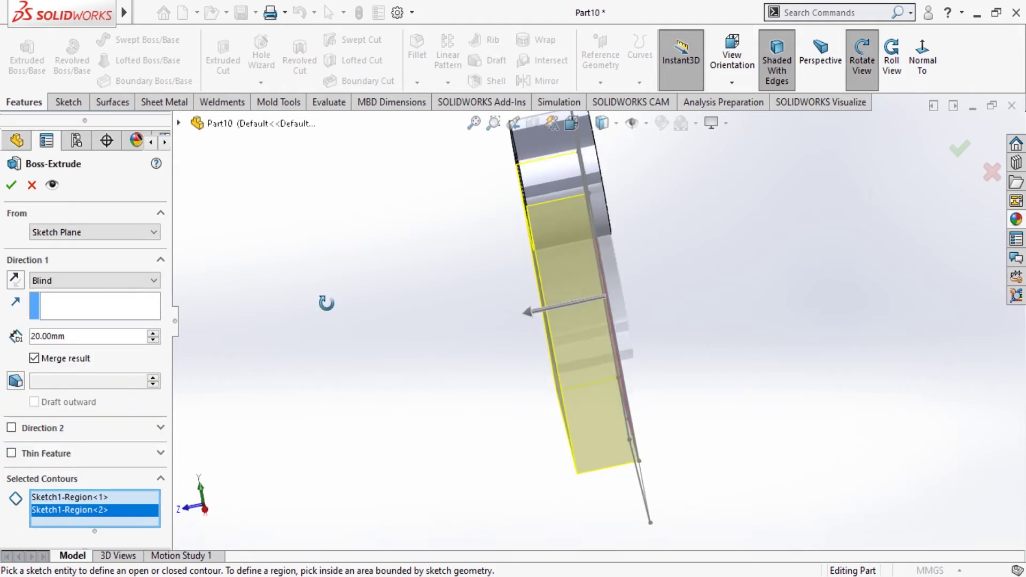
{"action": "double_click", "coordinate": [96, 335]}
{"action": "type", "text": "10"}
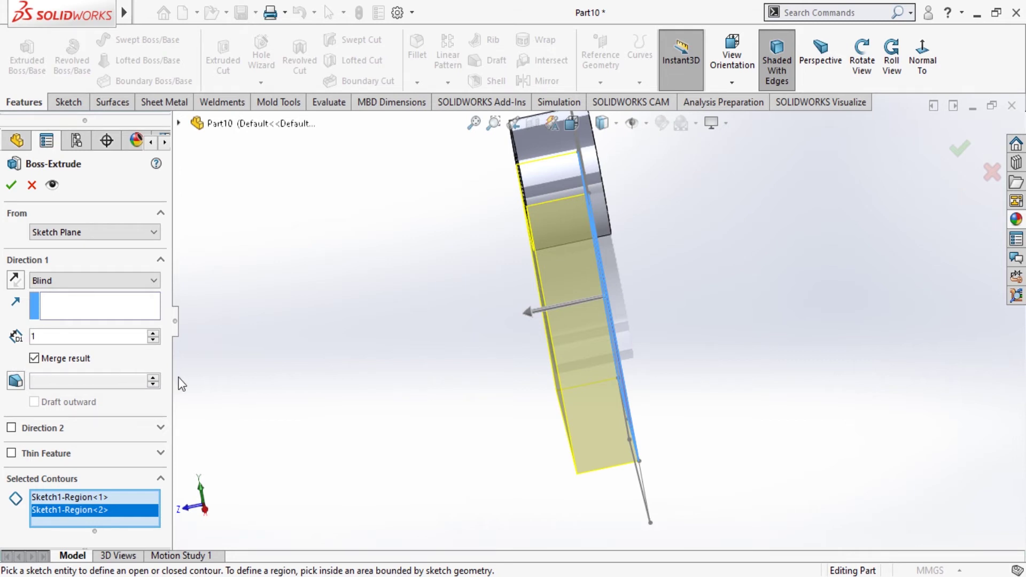
{"action": "key", "text": "Return"}
{"action": "mouse_move", "coordinate": [297, 339]}
{"action": "middle_mouse_down"}
{"action": "mouse_move", "coordinate": [309, 359]}
{"action": "mouse_move", "coordinate": [324, 347]}
{"action": "middle_mouse_up"}
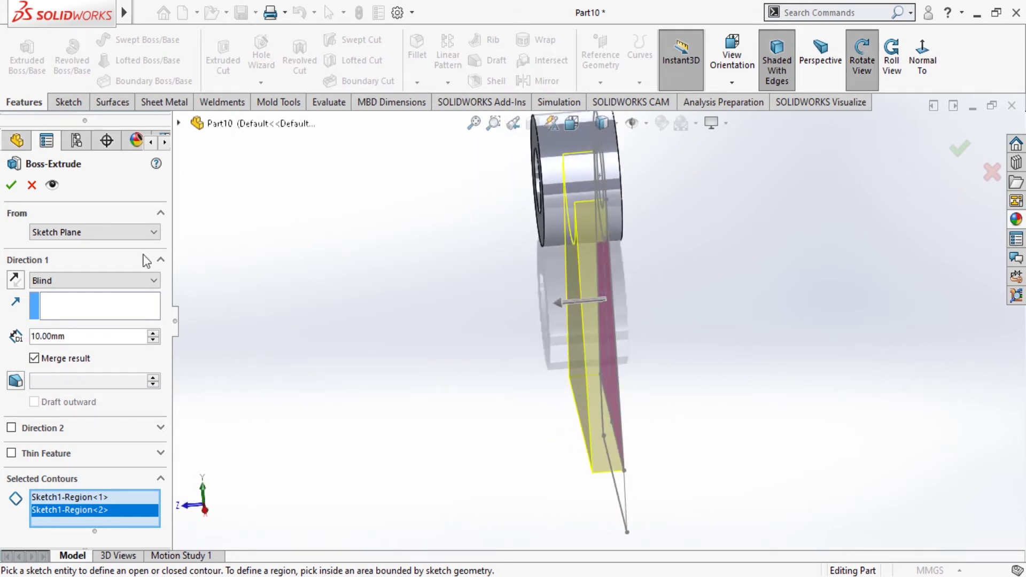
{"action": "left_click", "coordinate": [12, 185]}
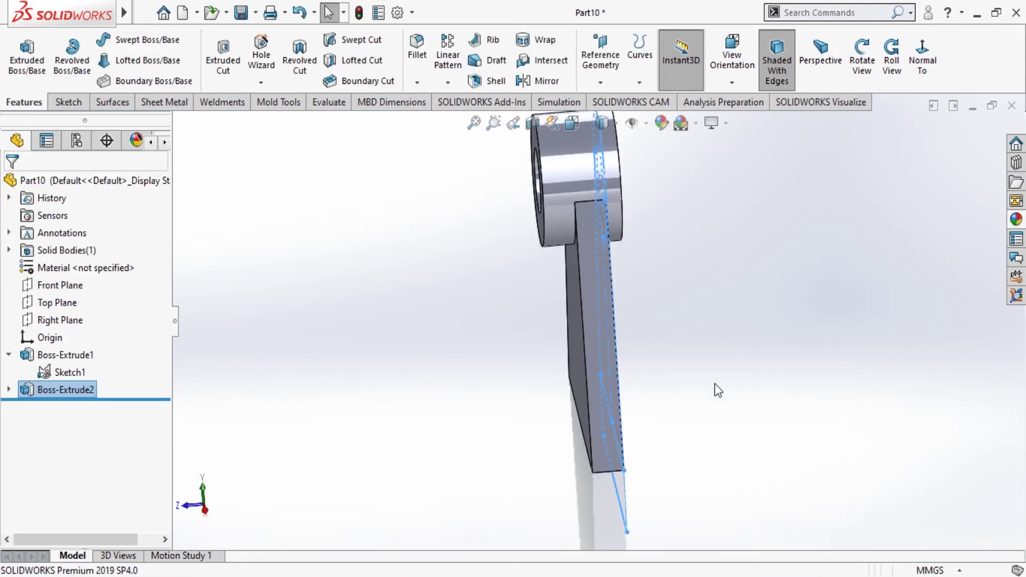
Step: Extrude the lower rectangle contour 50 mm into a base block as Boss-Extrude3
{"action": "middle_click_drag", "start_coordinate": [714, 383], "coordinate": [669, 463]}
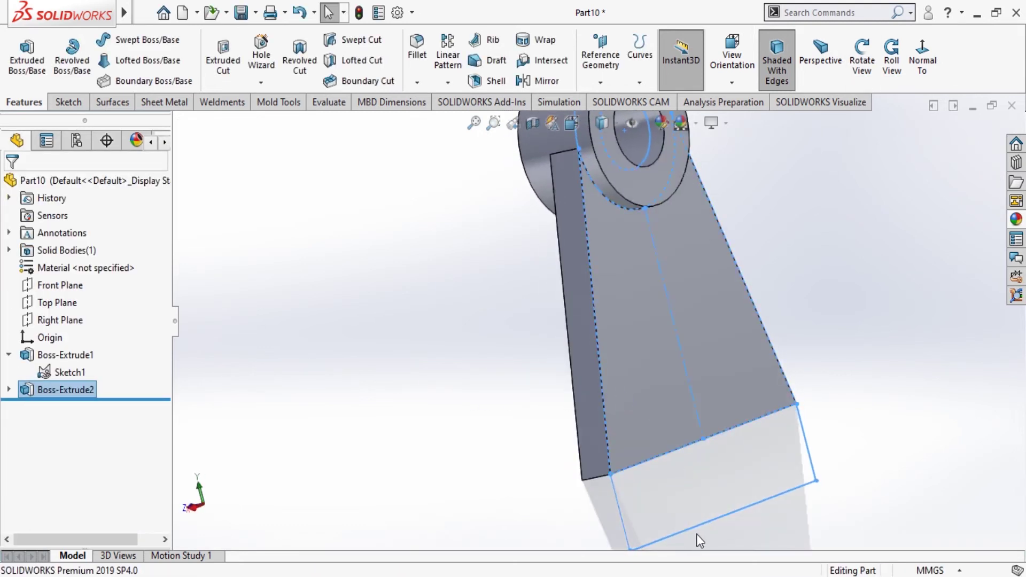
{"action": "left_click", "coordinate": [700, 527]}
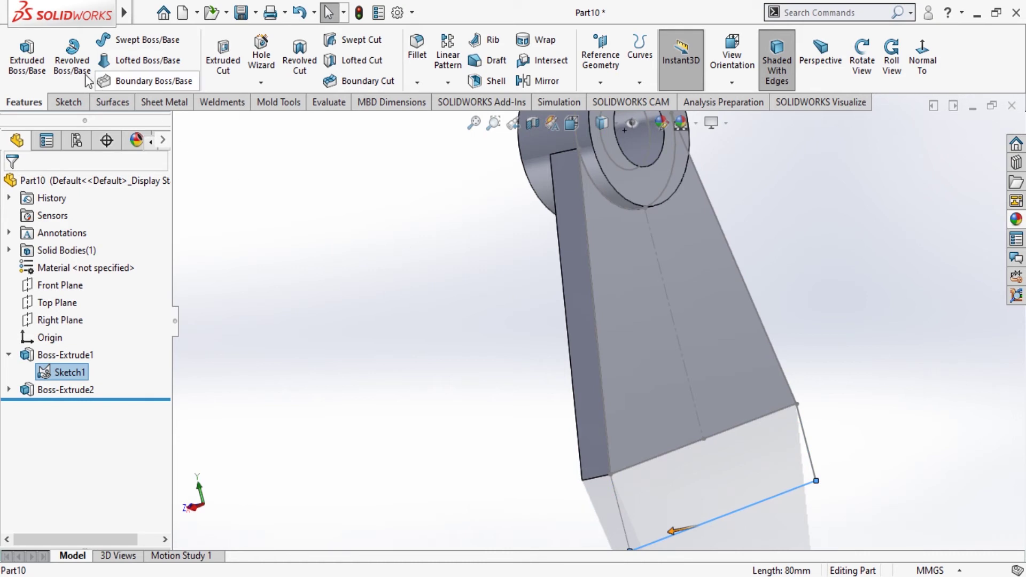
{"action": "left_click", "coordinate": [27, 59]}
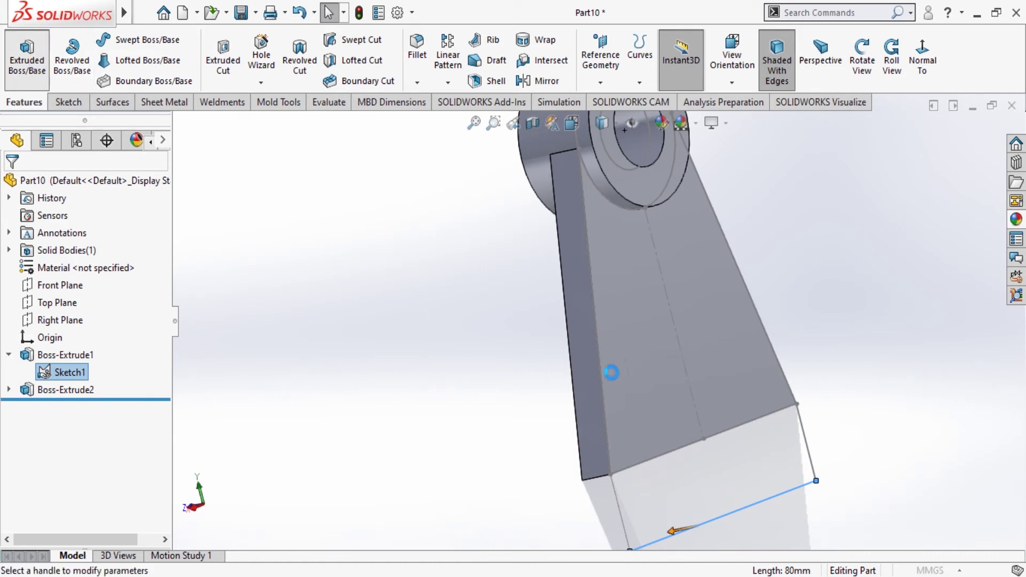
{"action": "left_click", "coordinate": [72, 496]}
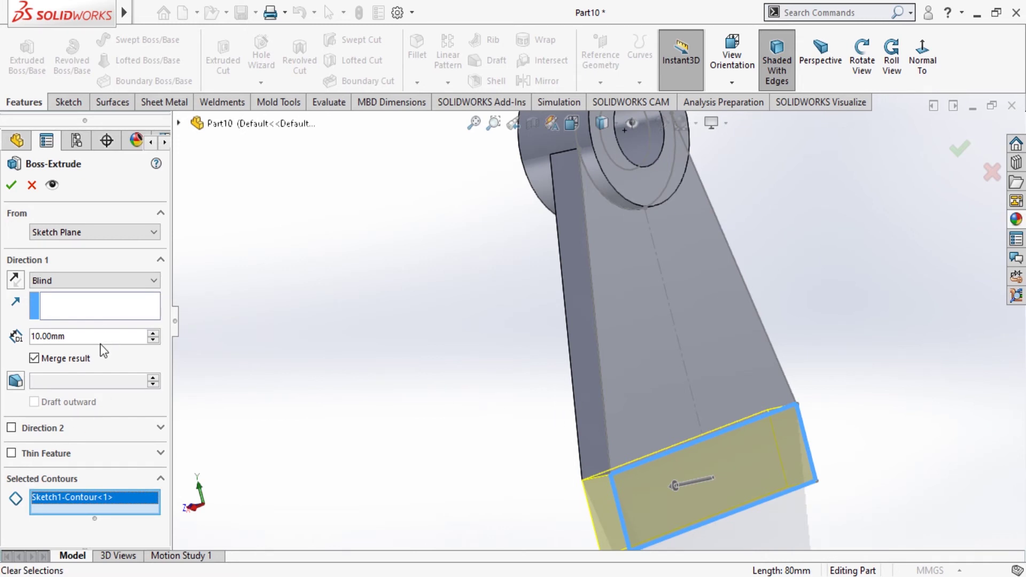
{"action": "left_click_drag", "start_coordinate": [102, 336], "coordinate": [3, 353]}
{"action": "type", "text": "6"}
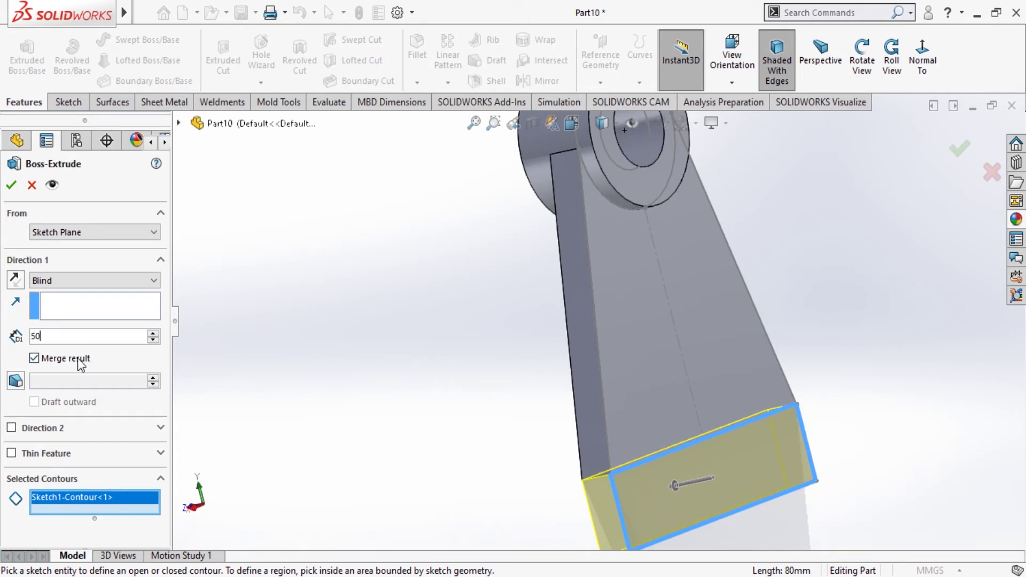
{"action": "key", "text": "Return"}
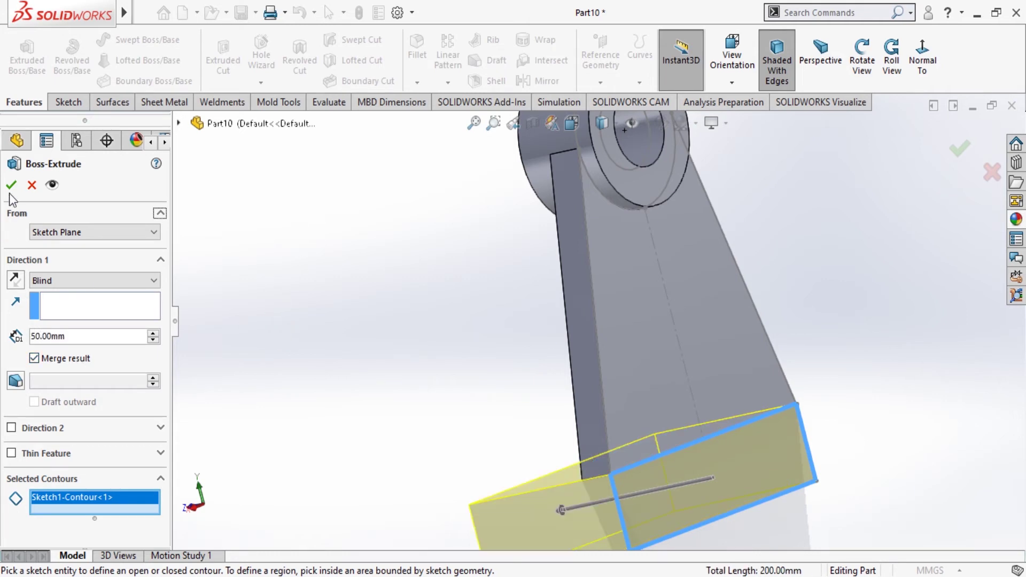
{"action": "left_click", "coordinate": [11, 185]}
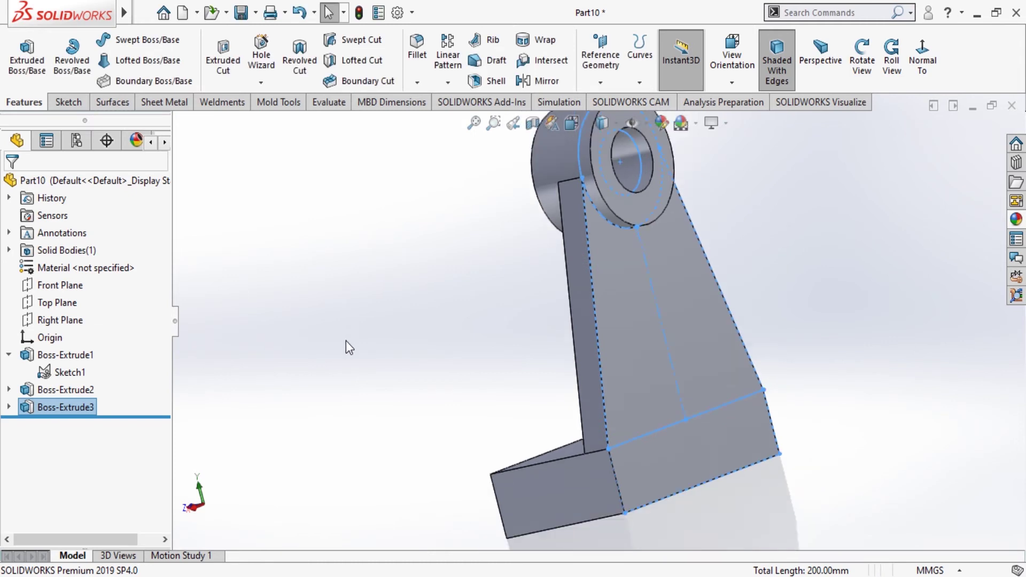
Step: Edit Boss-Extrude3 to add a Blind Direction 2 of 2.00 mm
{"action": "middle_click_drag", "start_coordinate": [359, 371], "coordinate": [403, 359]}
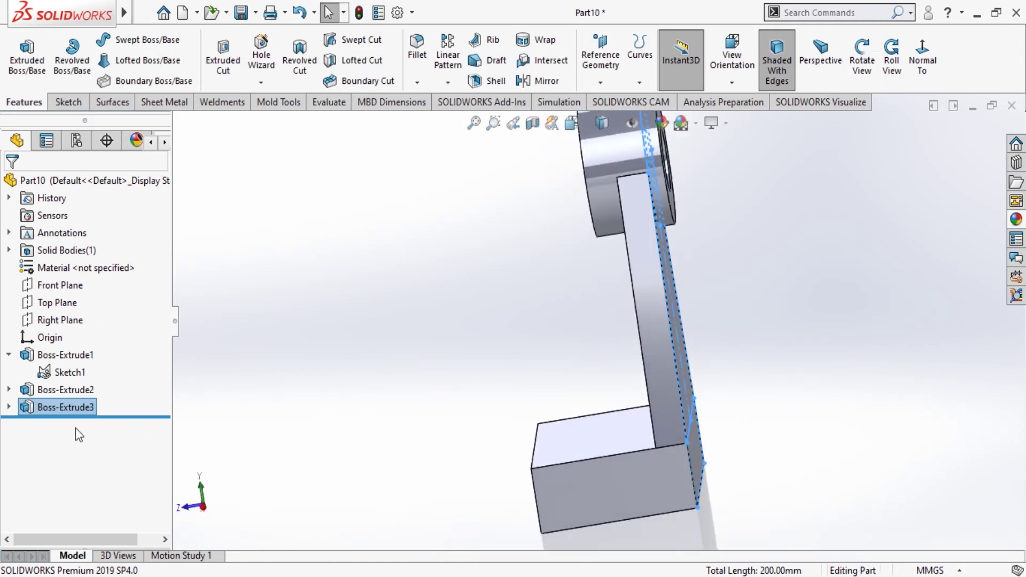
{"action": "left_click", "coordinate": [64, 406]}
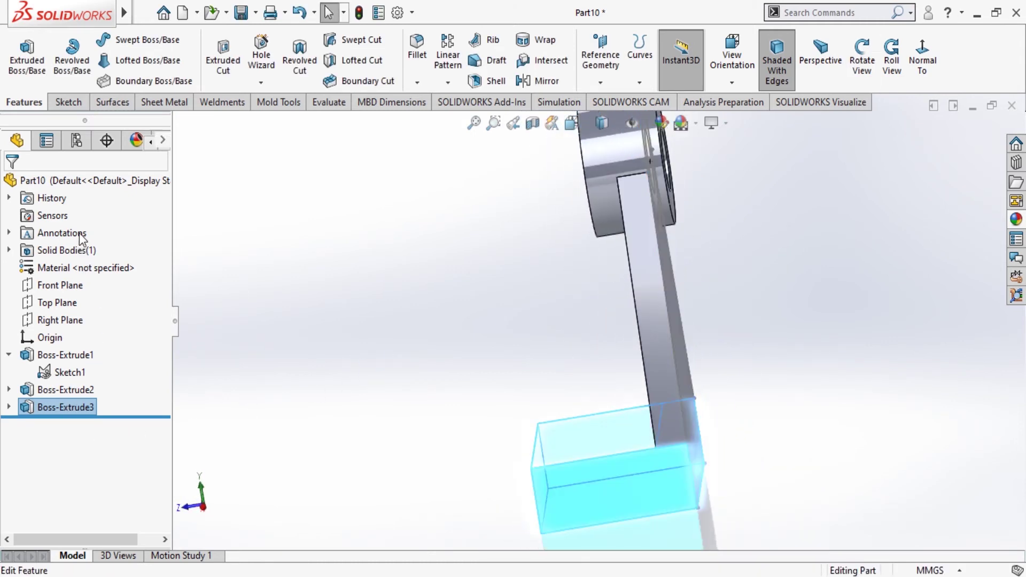
{"action": "left_click", "coordinate": [83, 389]}
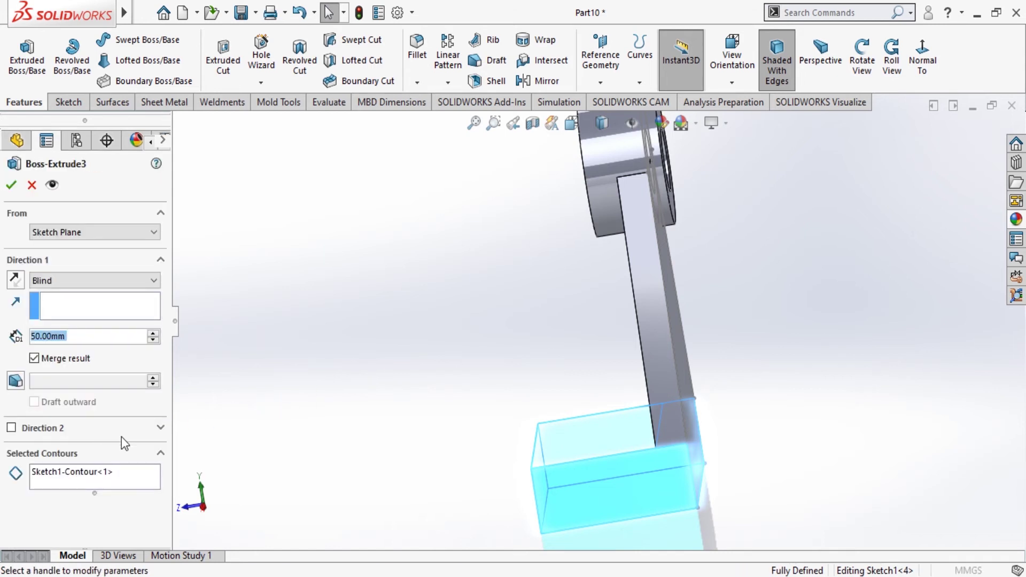
{"action": "left_click", "coordinate": [27, 428]}
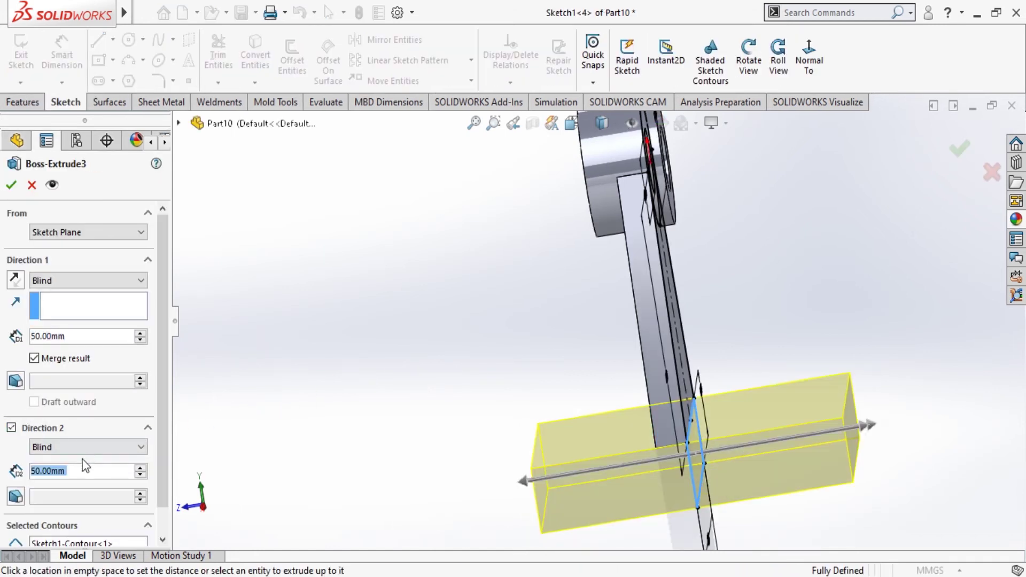
{"action": "type", "text": "2"}
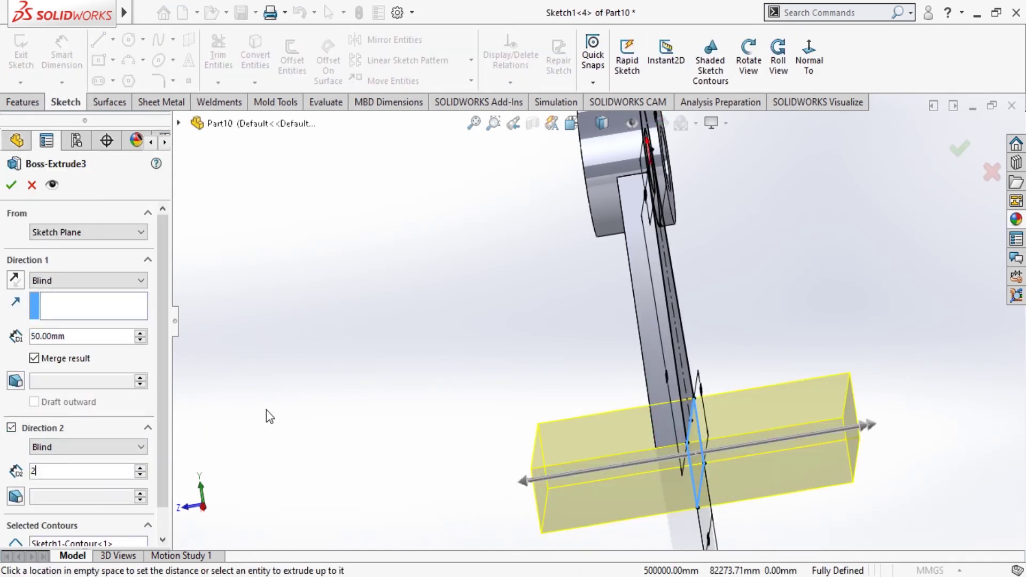
{"action": "left_click", "coordinate": [11, 185]}
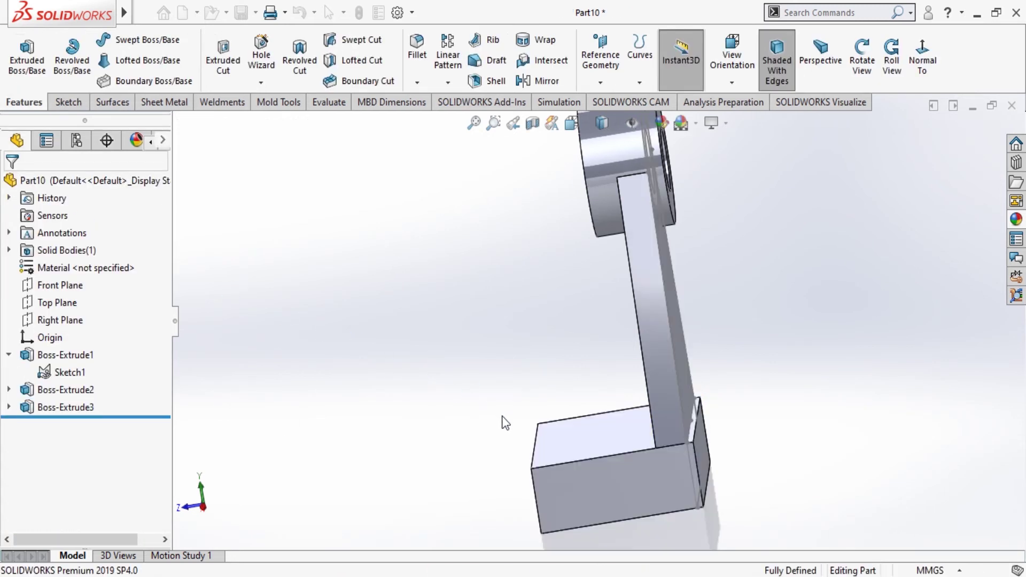
Step: Hide Sketch1 under Boss-Extrude1, leaving only the solid bracket visible
{"action": "mouse_move", "coordinate": [502, 398]}
{"action": "middle_mouse_down"}
{"action": "mouse_move", "coordinate": [572, 392]}
{"action": "mouse_move", "coordinate": [572, 335]}
{"action": "middle_mouse_up"}
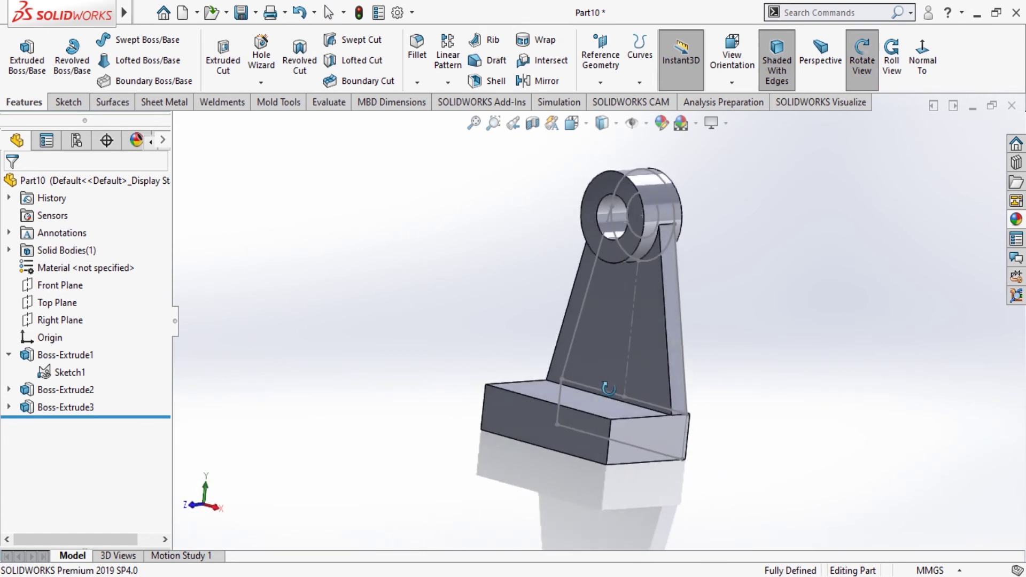
{"action": "left_click", "coordinate": [577, 334]}
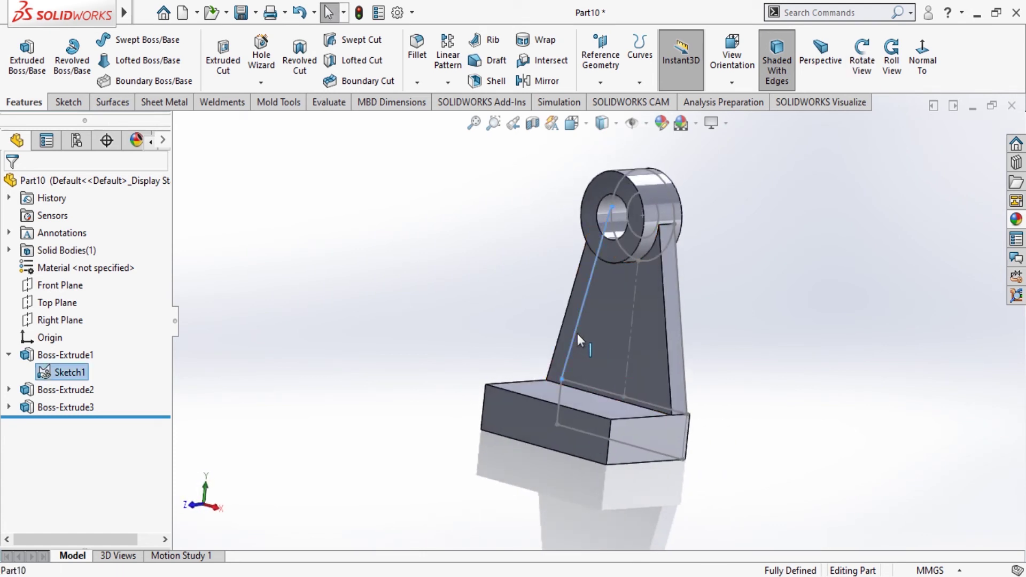
{"action": "left_click", "coordinate": [609, 310]}
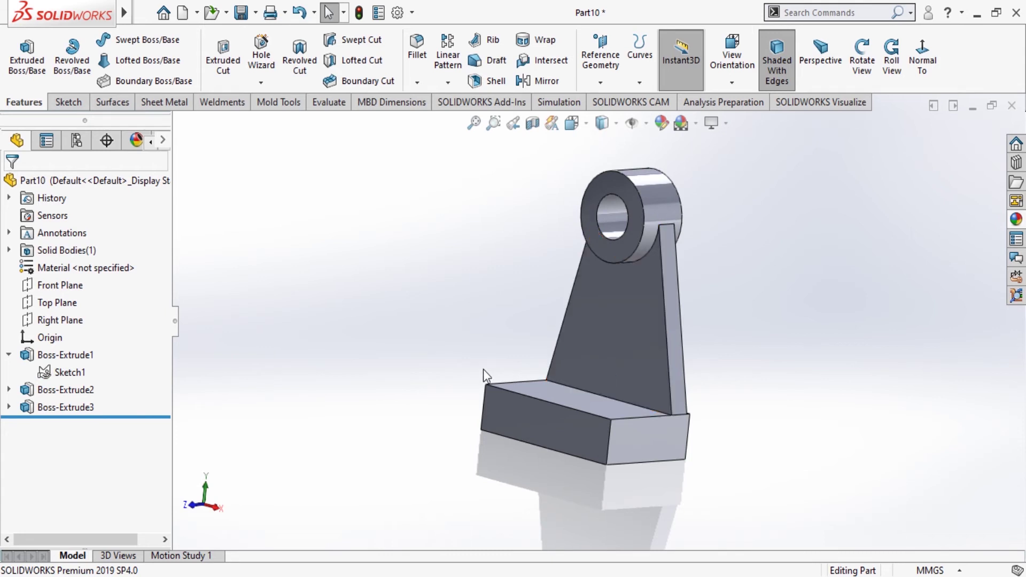
{"action": "scroll", "coordinate": [508, 398], "scroll_direction": "down", "scroll_amount": 2}
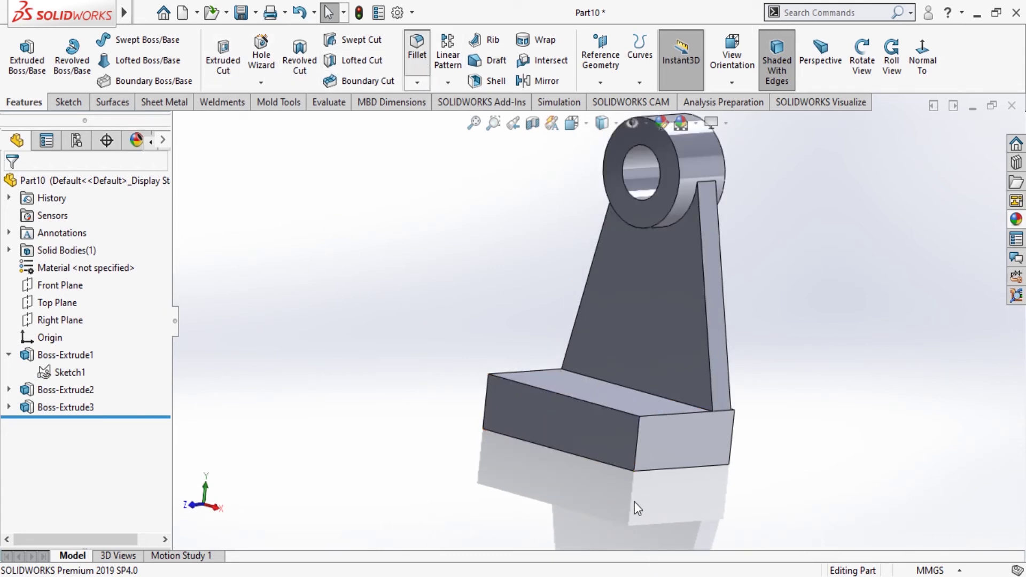
Step: Fillet the front and left vertical base edges with a 10.00 mm radius
{"action": "key", "text": "f"}
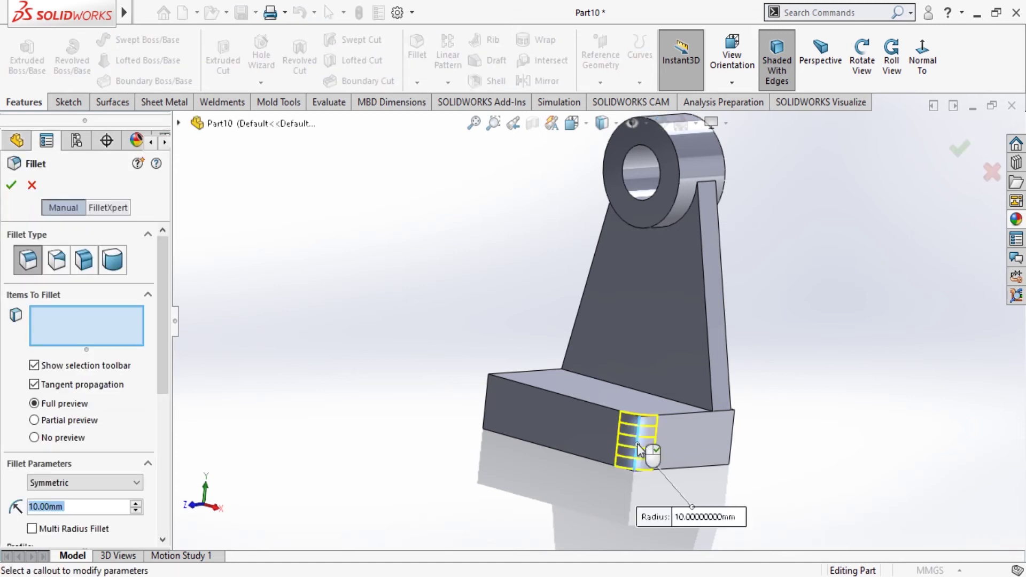
{"action": "left_click", "coordinate": [637, 443]}
{"action": "left_click", "coordinate": [485, 390]}
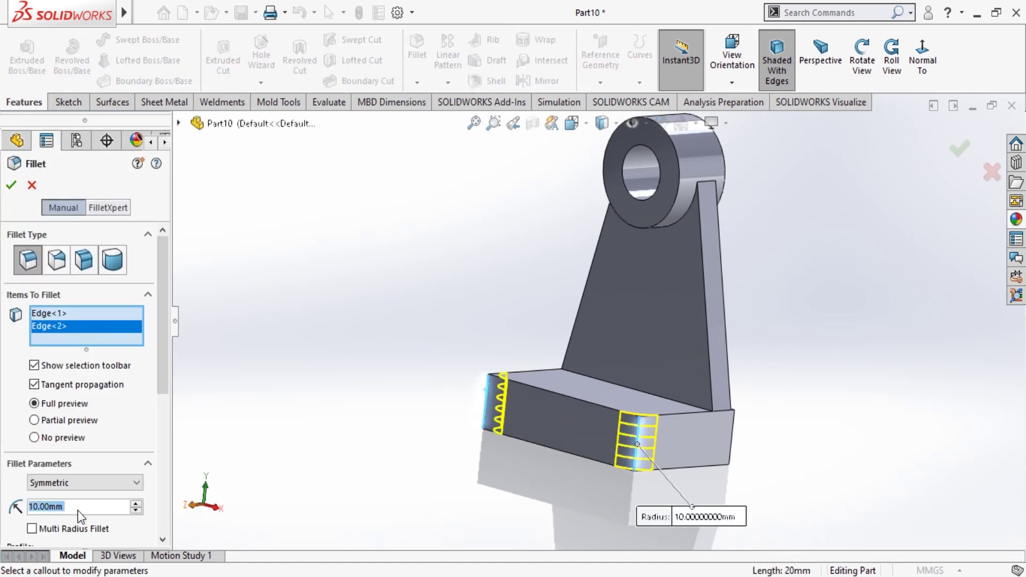
{"action": "left_click", "coordinate": [11, 185]}
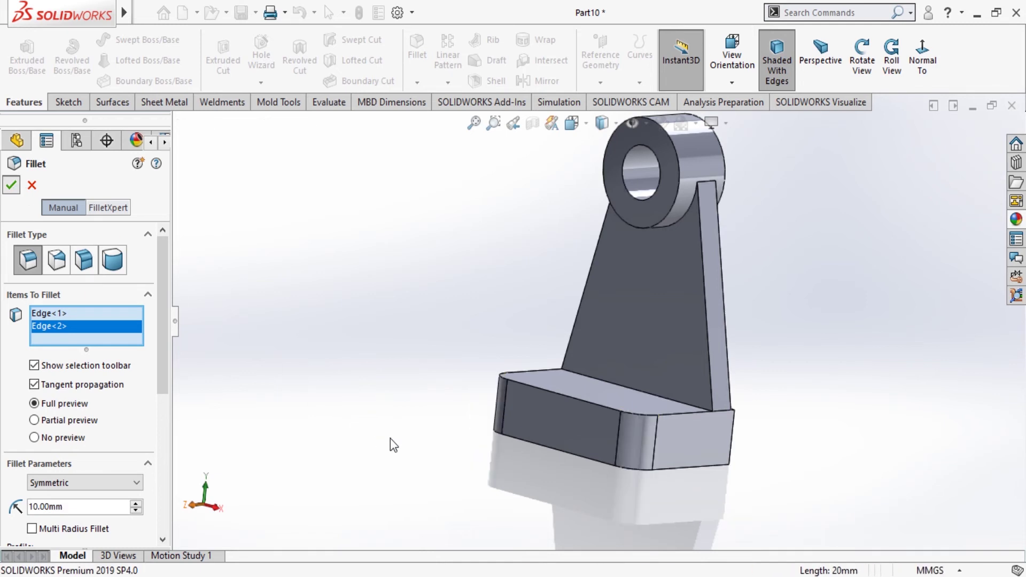
{"action": "middle_click_drag", "start_coordinate": [413, 457], "coordinate": [402, 530]}
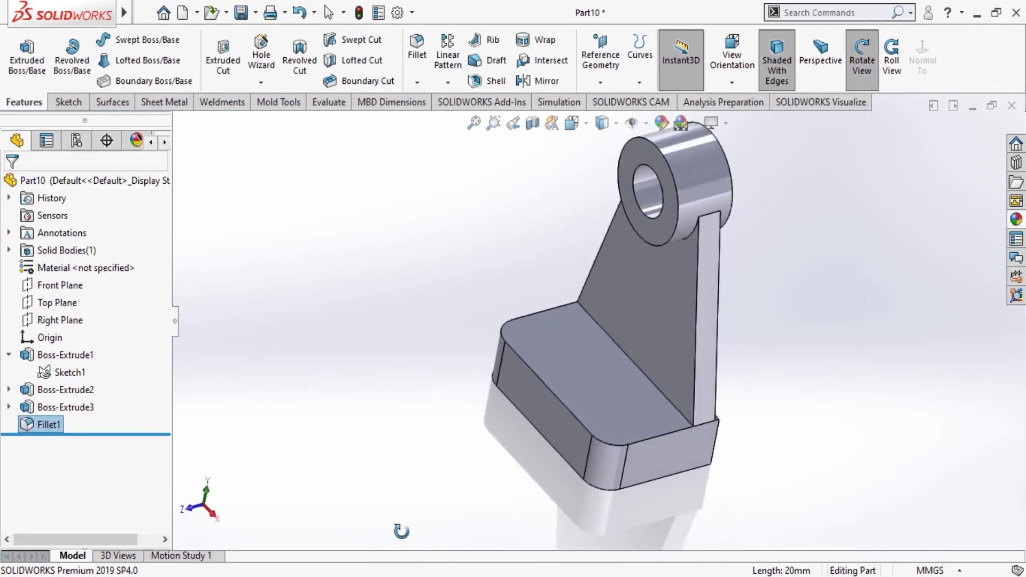
{"action": "middle_click_drag", "start_coordinate": [610, 402], "coordinate": [570, 361]}
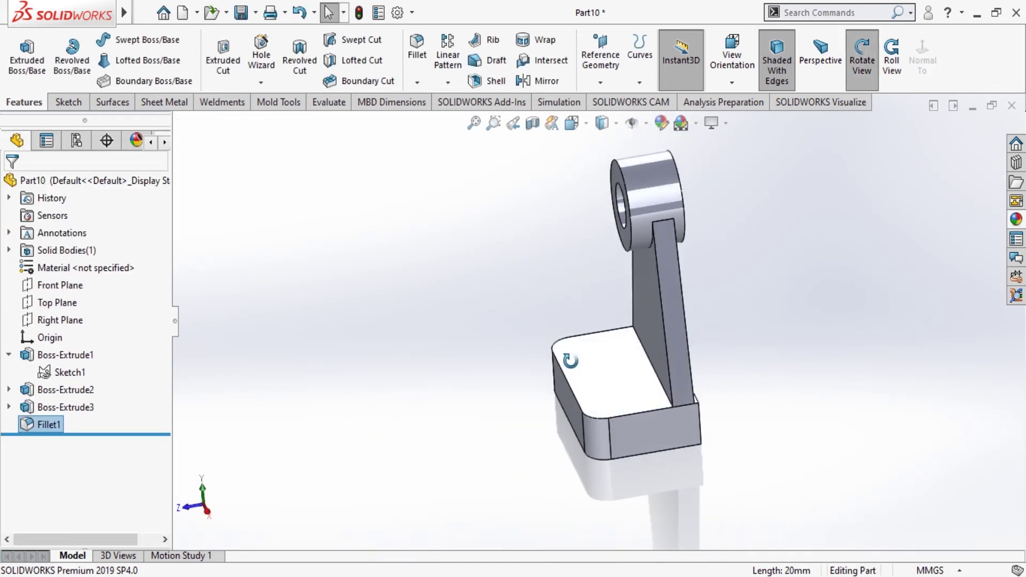
Step: Start a new sketch on the Right Plane, viewed normal to it
{"action": "left_click", "coordinate": [56, 285]}
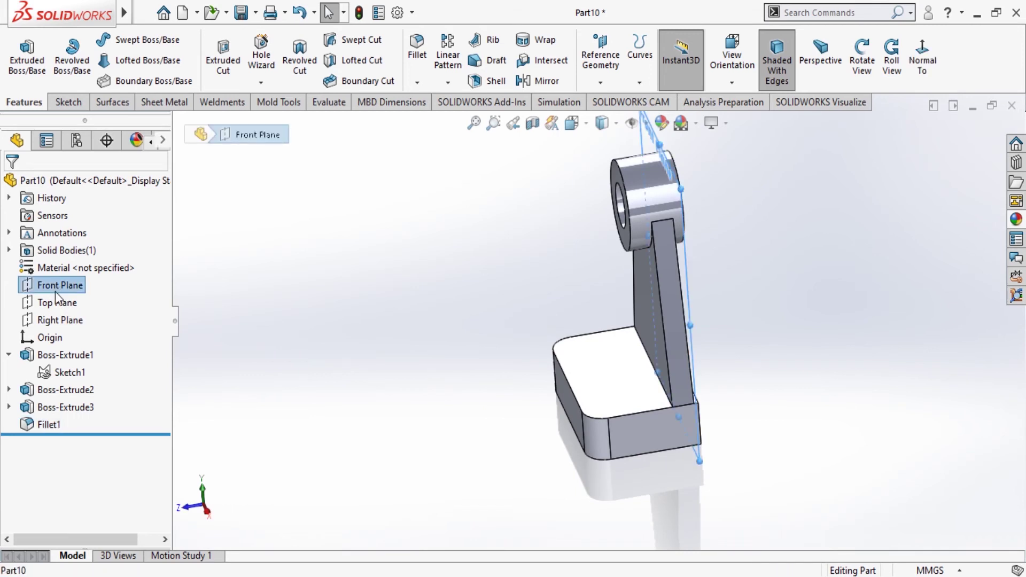
{"action": "left_click", "coordinate": [58, 320]}
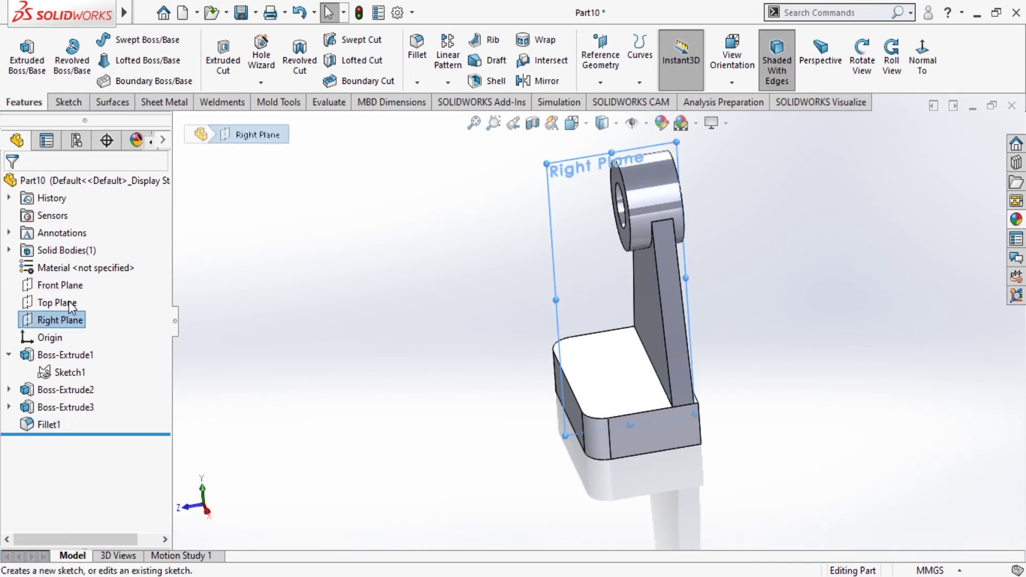
{"action": "left_click", "coordinate": [80, 302]}
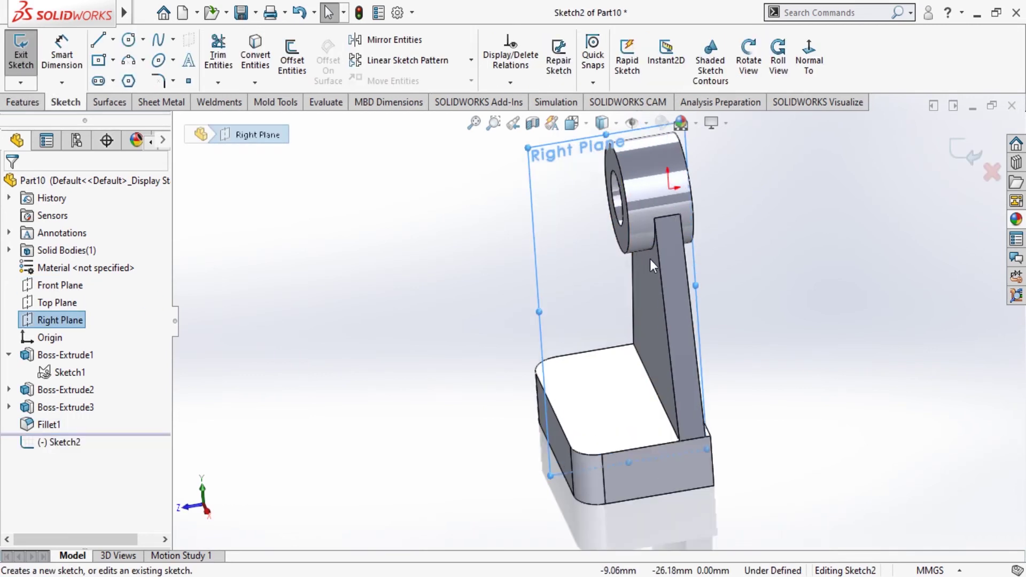
{"action": "left_click", "coordinate": [807, 63]}
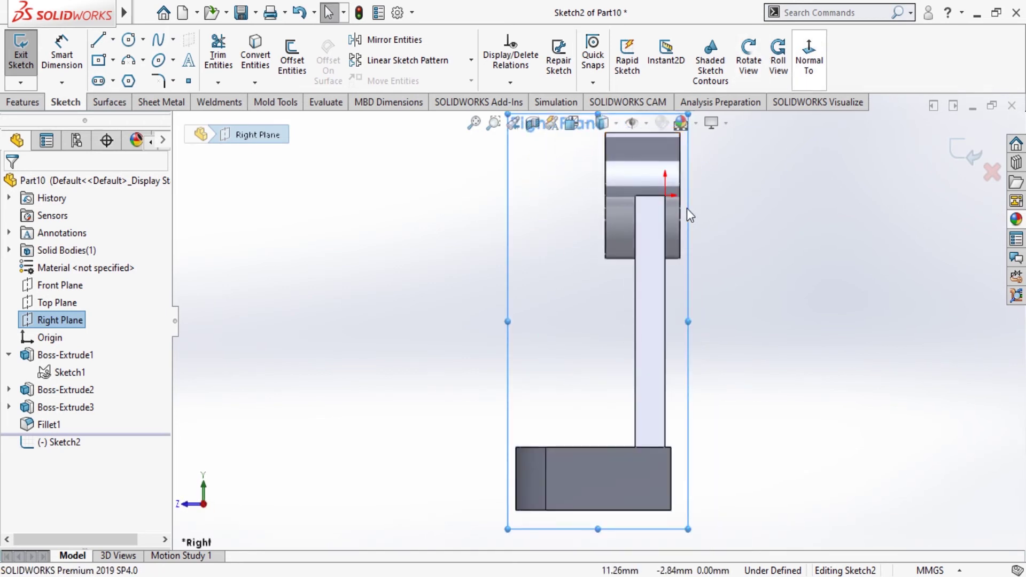
Step: Draw a line from the cylinder's lower edge to the base's top corner
{"action": "left_click", "coordinate": [98, 39]}
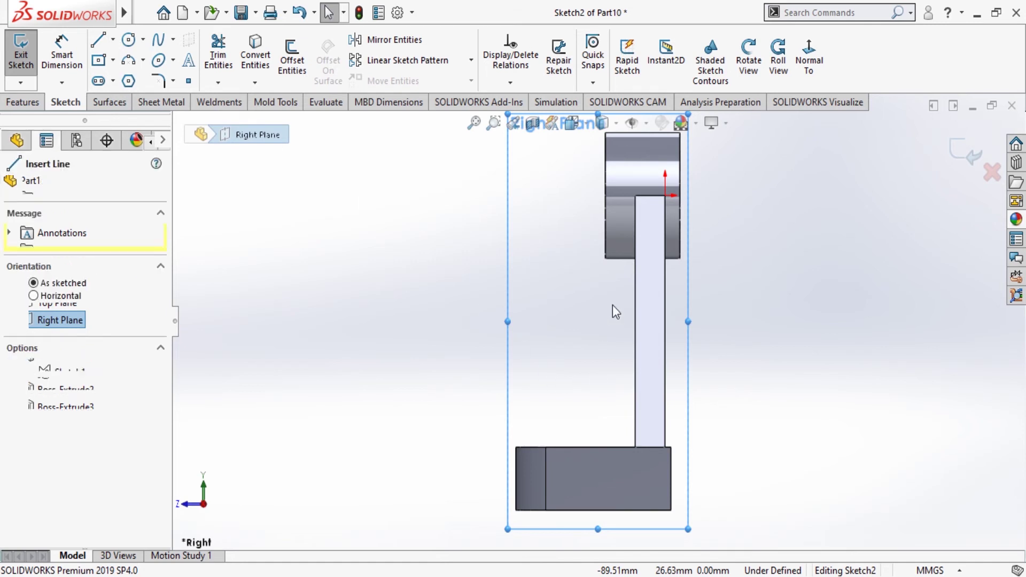
{"action": "left_click", "coordinate": [605, 260]}
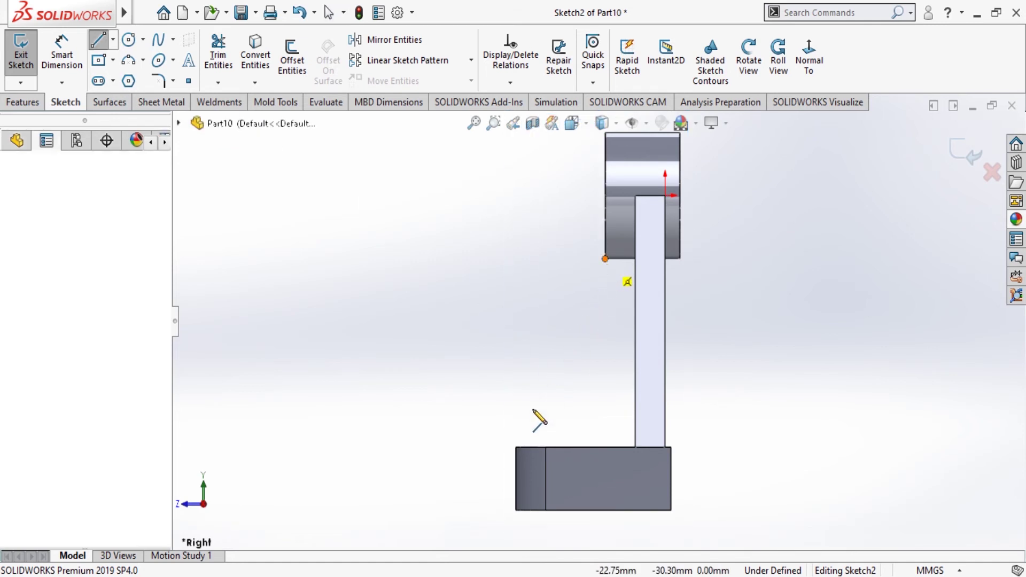
{"action": "left_click", "coordinate": [515, 447]}
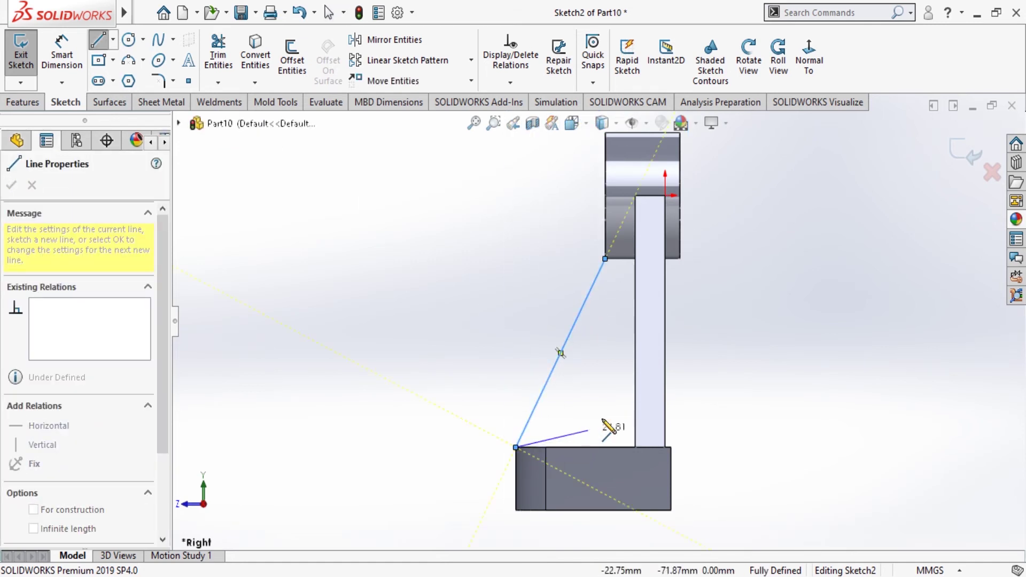
{"action": "key", "text": "Escape"}
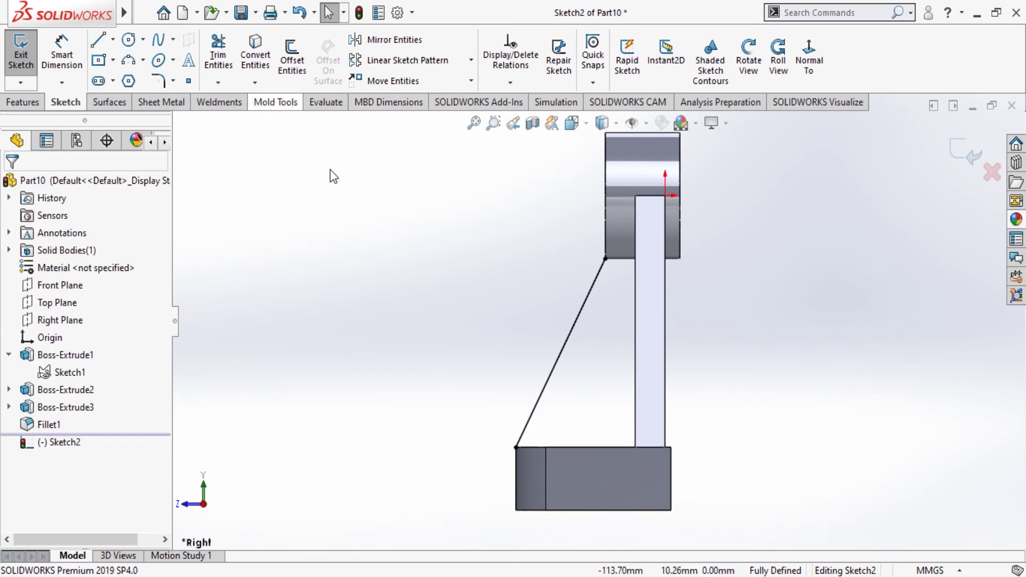
{"action": "middle_click_drag", "start_coordinate": [353, 213], "coordinate": [417, 203]}
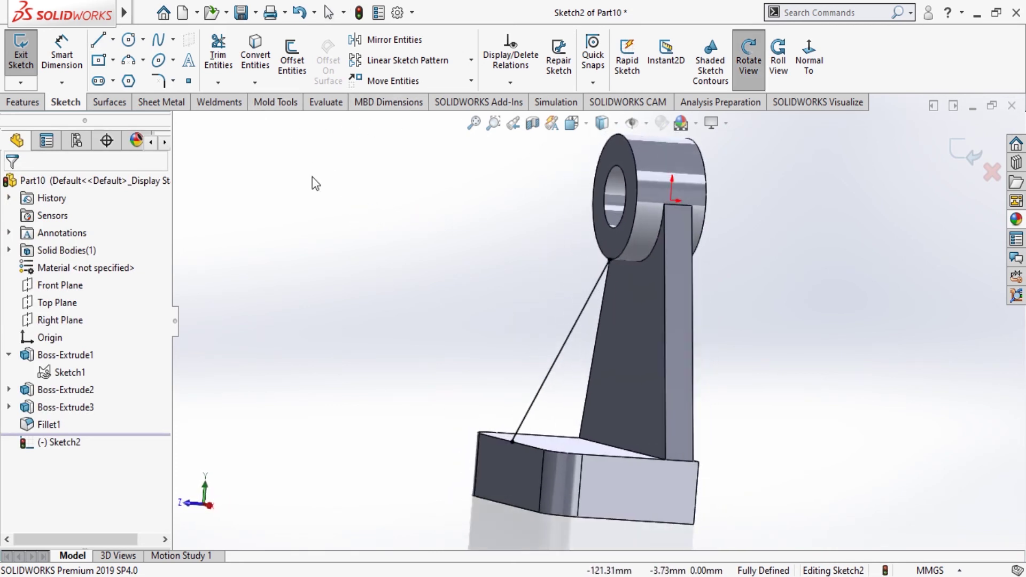
Step: Turn the diagonal line into a 10 mm Rib1 and select the base's top face
{"action": "left_click", "coordinate": [24, 103]}
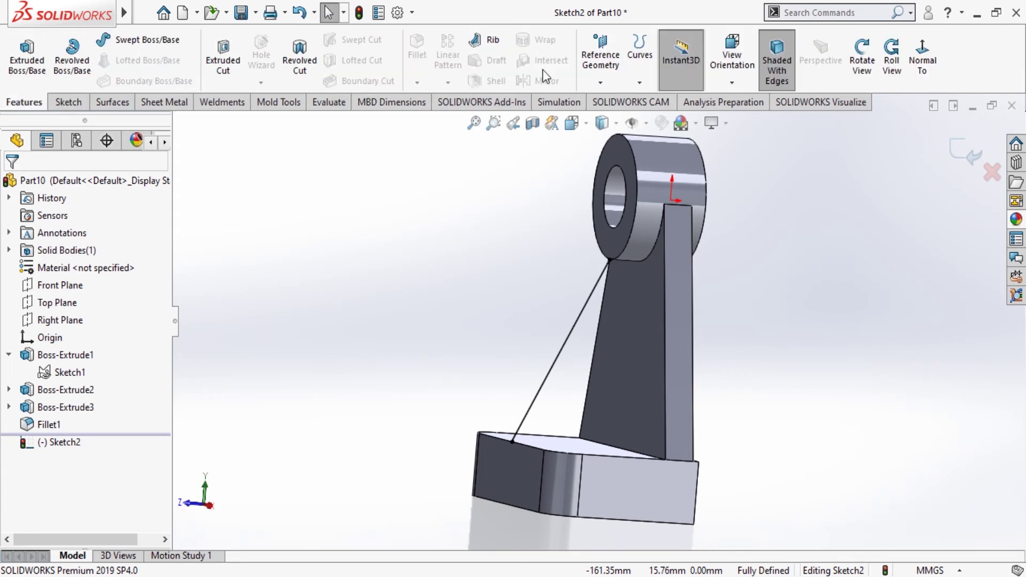
{"action": "left_click", "coordinate": [489, 40]}
{"action": "middle_click_drag", "start_coordinate": [574, 369], "coordinate": [608, 386]}
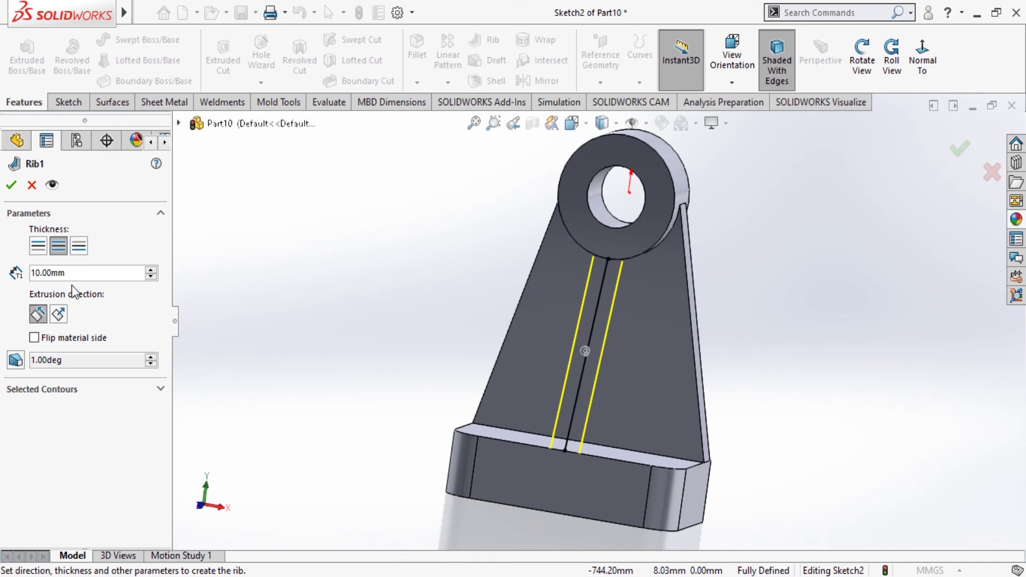
{"action": "left_click", "coordinate": [58, 315]}
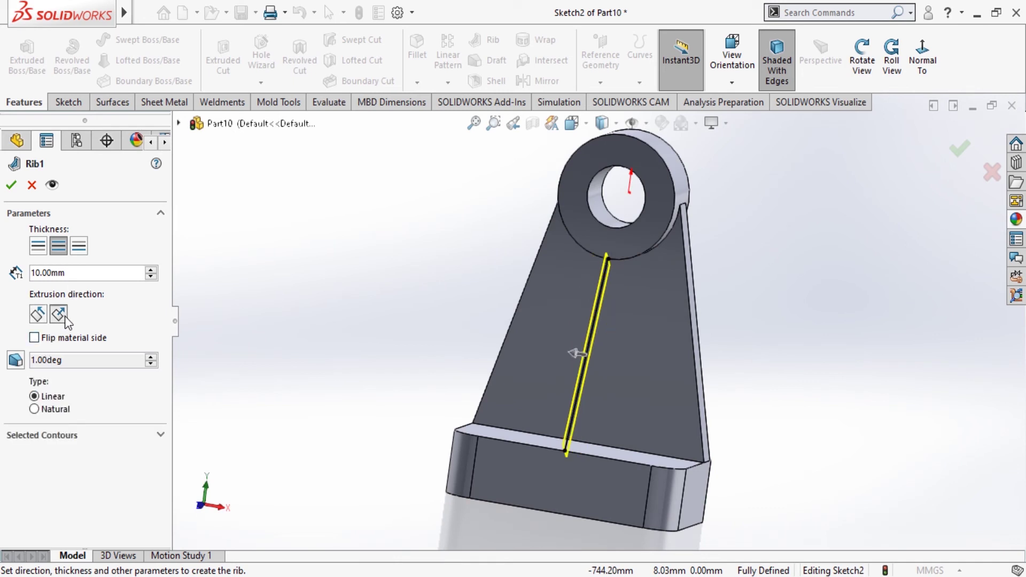
{"action": "left_click", "coordinate": [38, 315]}
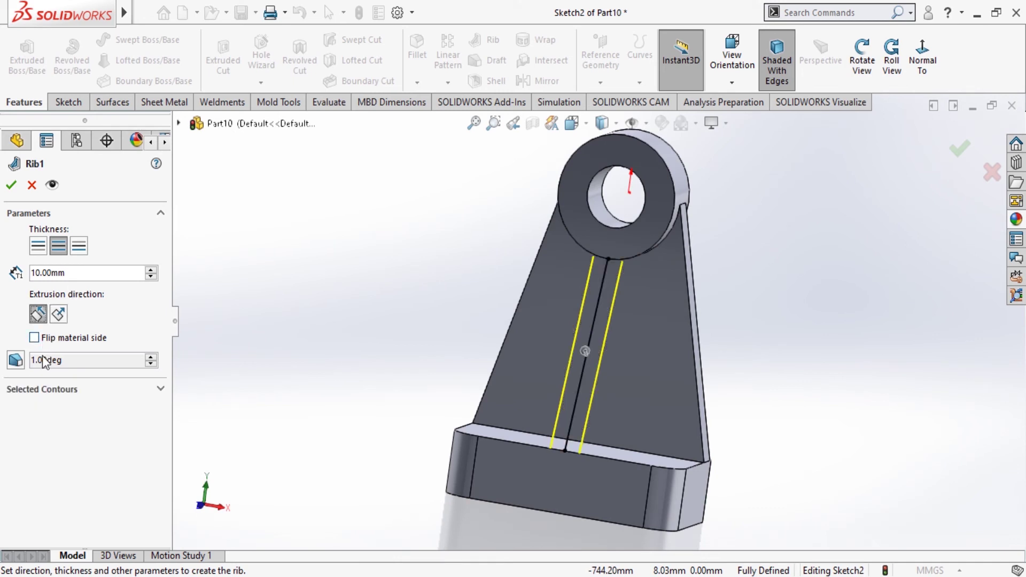
{"action": "middle_click_drag", "start_coordinate": [373, 377], "coordinate": [332, 337]}
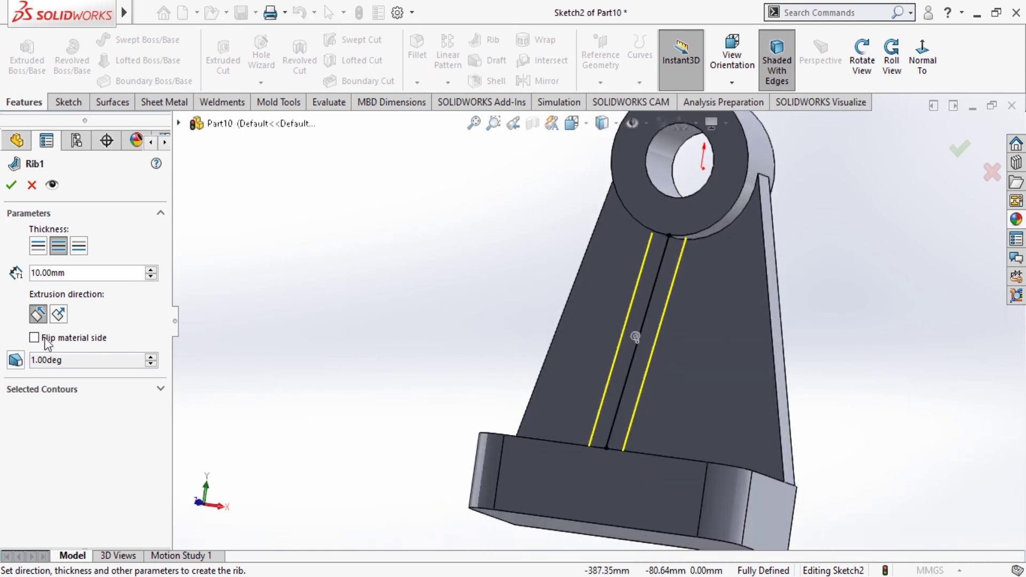
{"action": "middle_click_drag", "start_coordinate": [270, 380], "coordinate": [212, 404]}
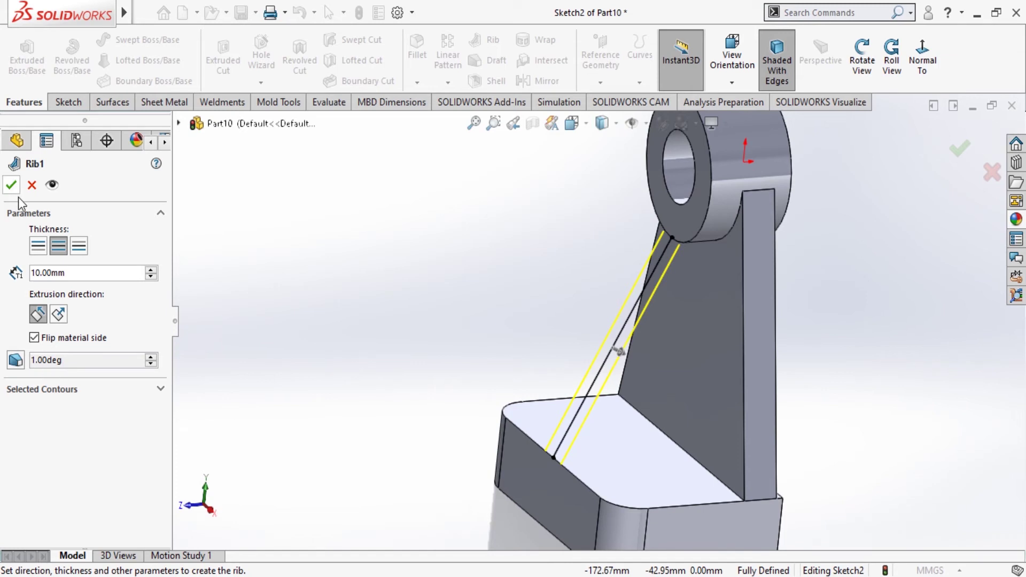
{"action": "left_click", "coordinate": [11, 185]}
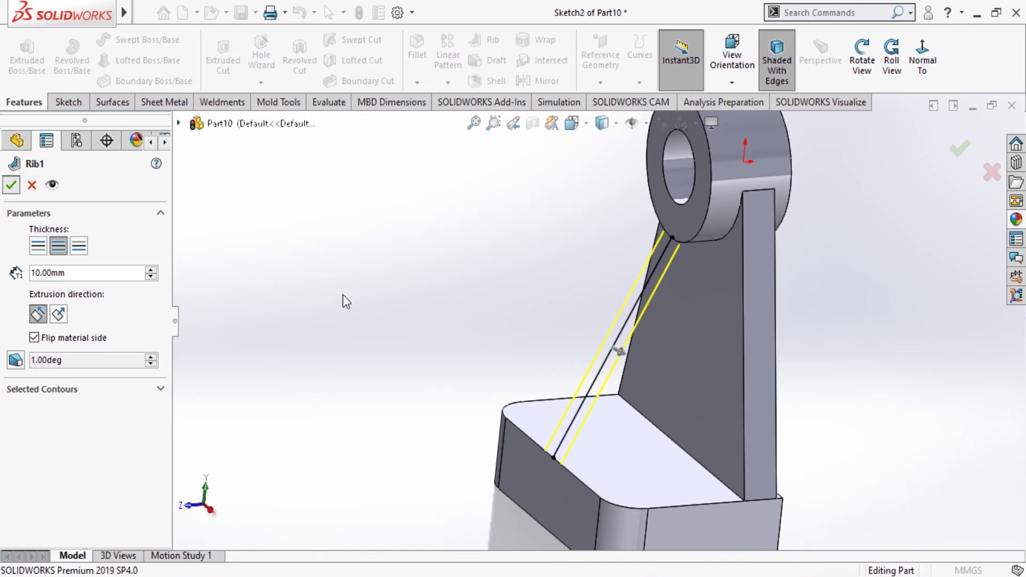
{"action": "mouse_move", "coordinate": [522, 355]}
{"action": "middle_mouse_down"}
{"action": "mouse_move", "coordinate": [521, 345]}
{"action": "mouse_move", "coordinate": [536, 355]}
{"action": "mouse_move", "coordinate": [533, 344]}
{"action": "mouse_move", "coordinate": [508, 389]}
{"action": "mouse_move", "coordinate": [650, 430]}
{"action": "middle_mouse_up"}
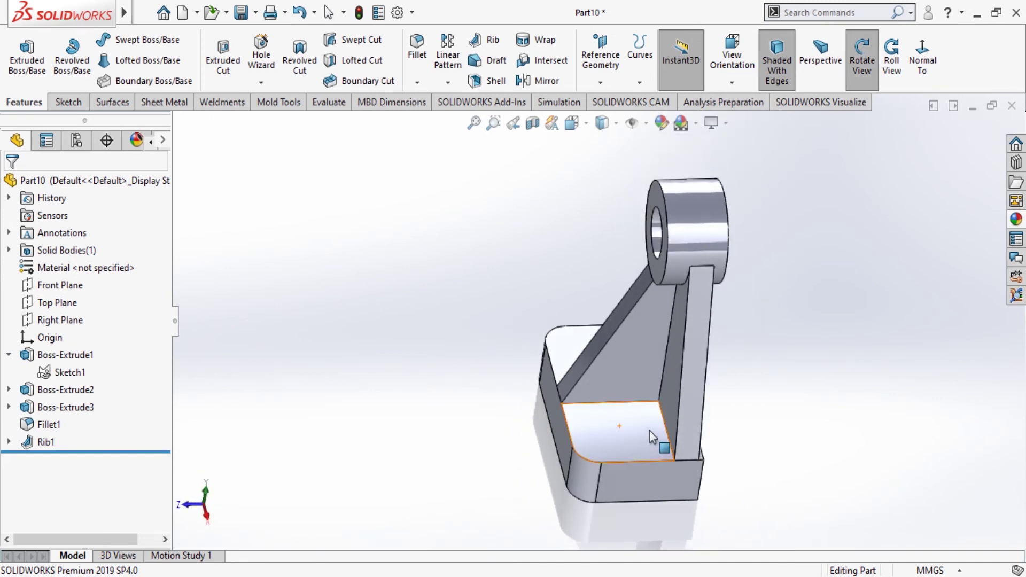
{"action": "left_click", "coordinate": [605, 438]}
Step: Sketch two circles near the lower right and left corners of the base's top face
{"action": "left_click", "coordinate": [636, 216]}
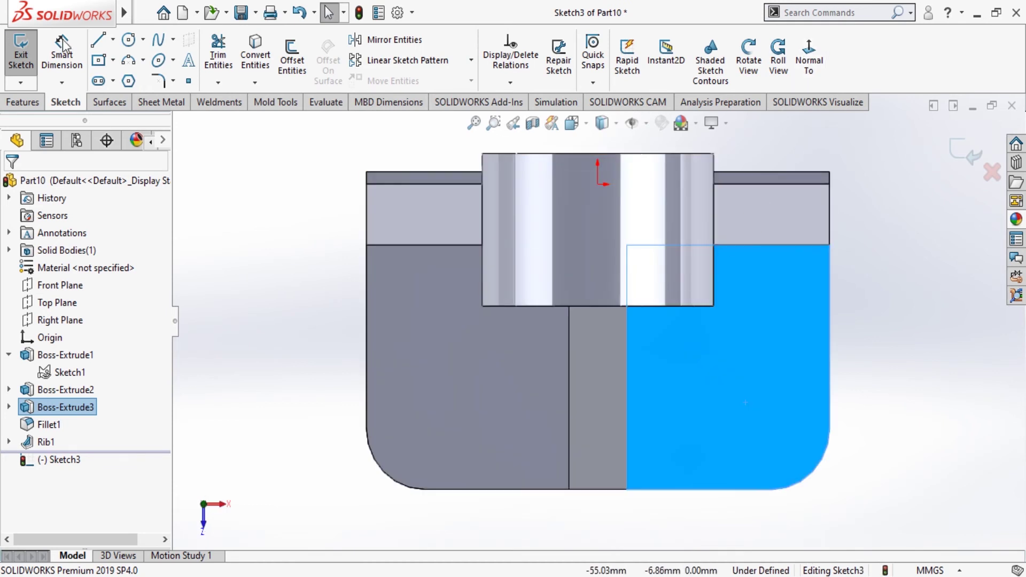
{"action": "left_click", "coordinate": [129, 40]}
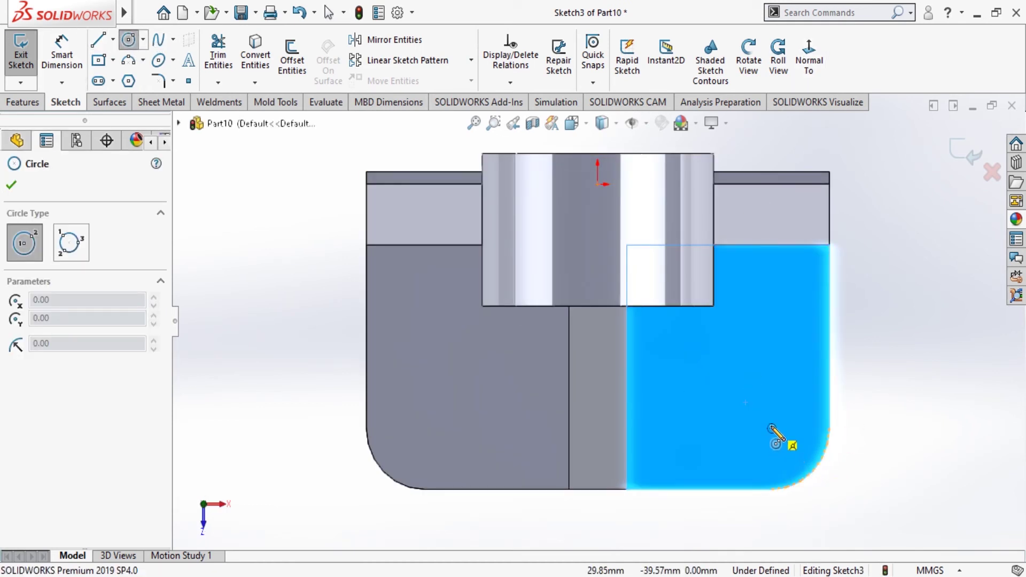
{"action": "left_click_drag", "start_coordinate": [772, 428], "coordinate": [796, 452]}
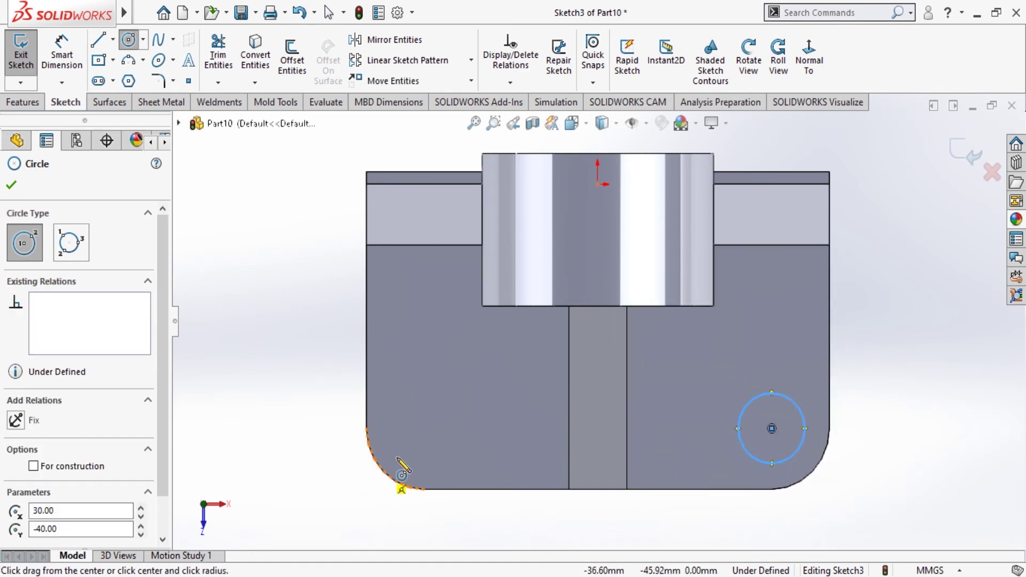
{"action": "left_click", "coordinate": [424, 429]}
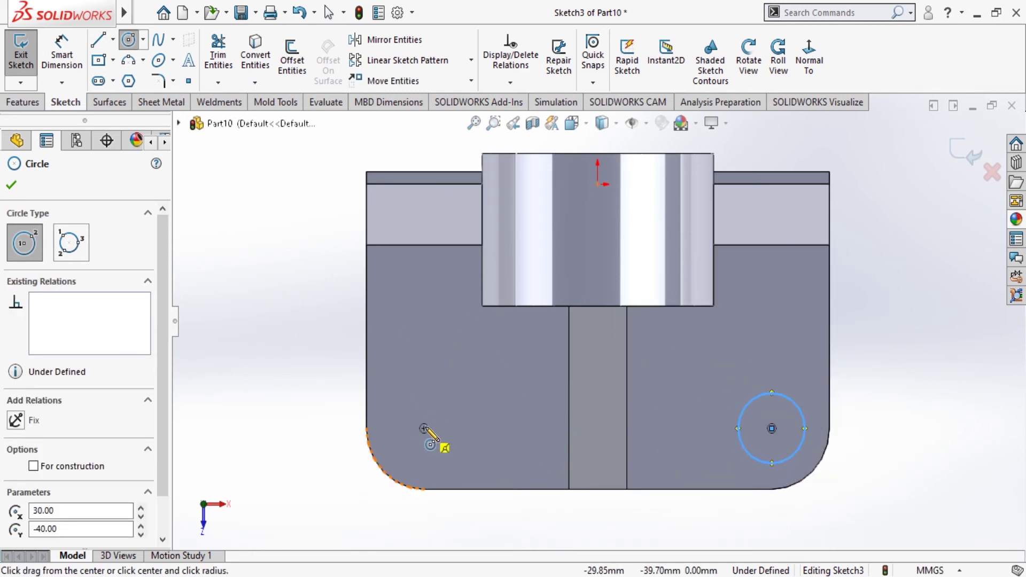
{"action": "left_click", "coordinate": [454, 466]}
{"action": "key", "text": "Escape"}
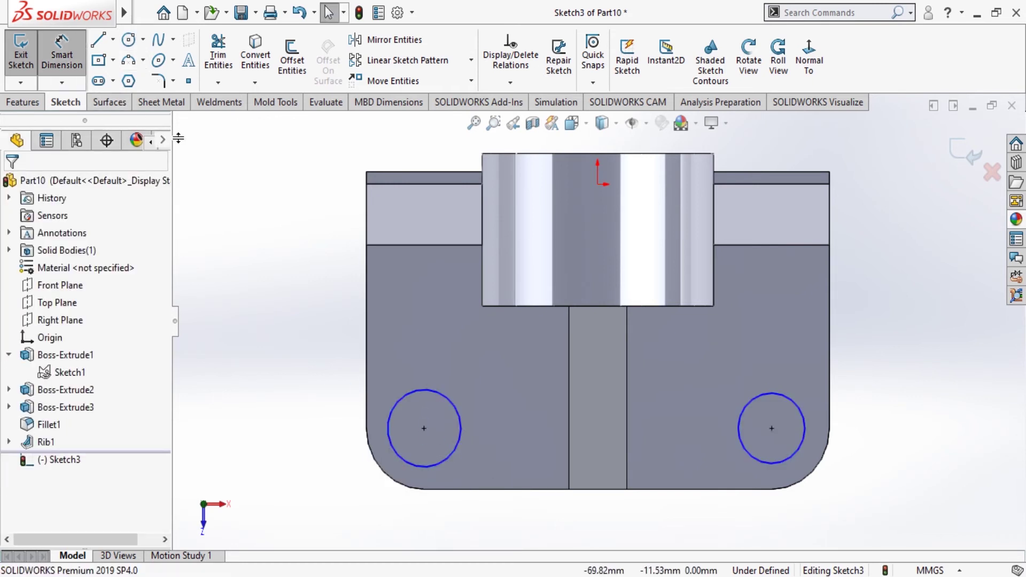
Step: Add an Equal relation between the two circles
{"action": "key", "text": "d"}
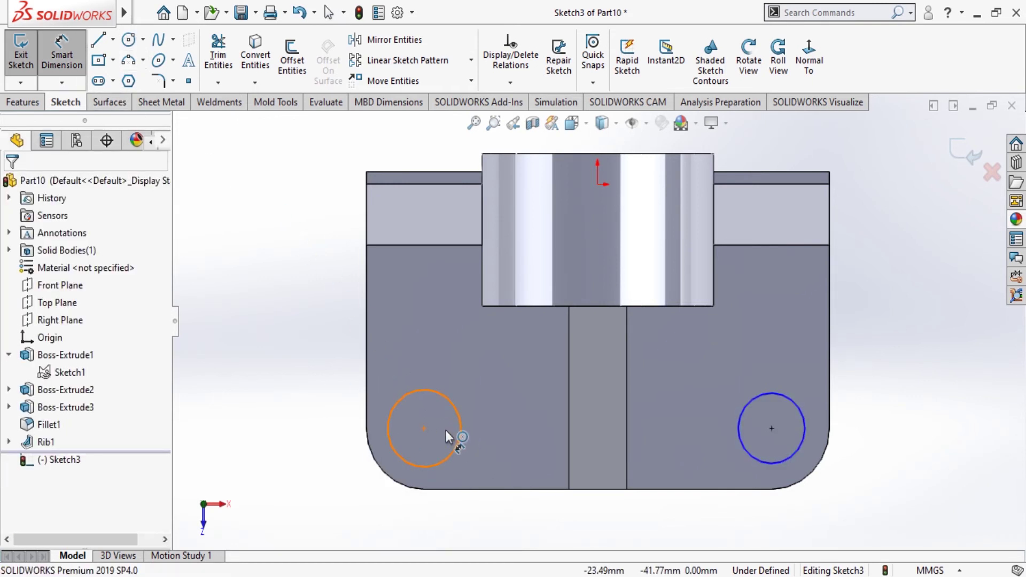
{"action": "key", "text": "Escape"}
{"action": "left_click", "coordinate": [416, 393]}
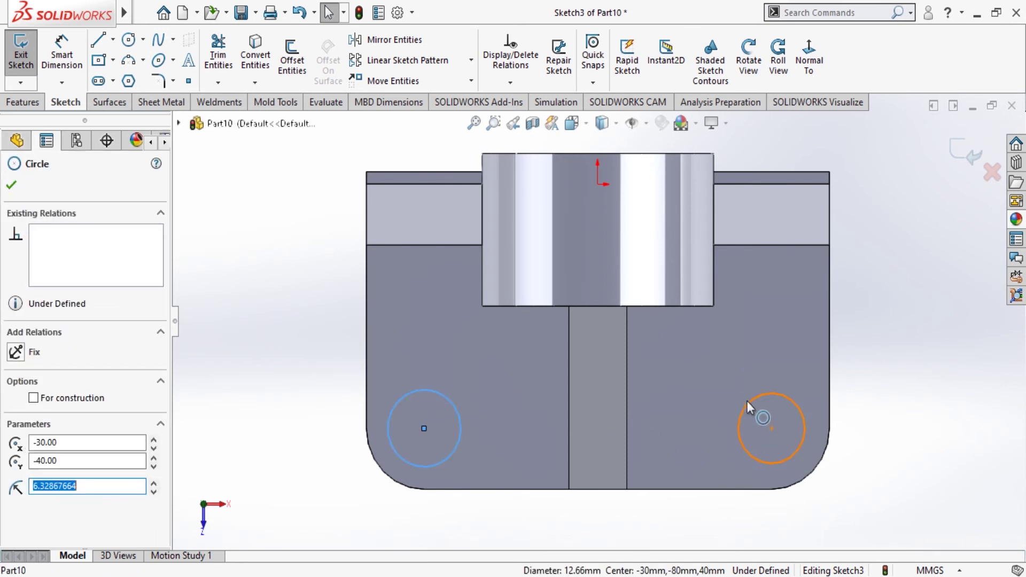
{"action": "left_click", "coordinate": [747, 404]}
{"action": "left_click", "coordinate": [747, 403], "text": "ctrl"}
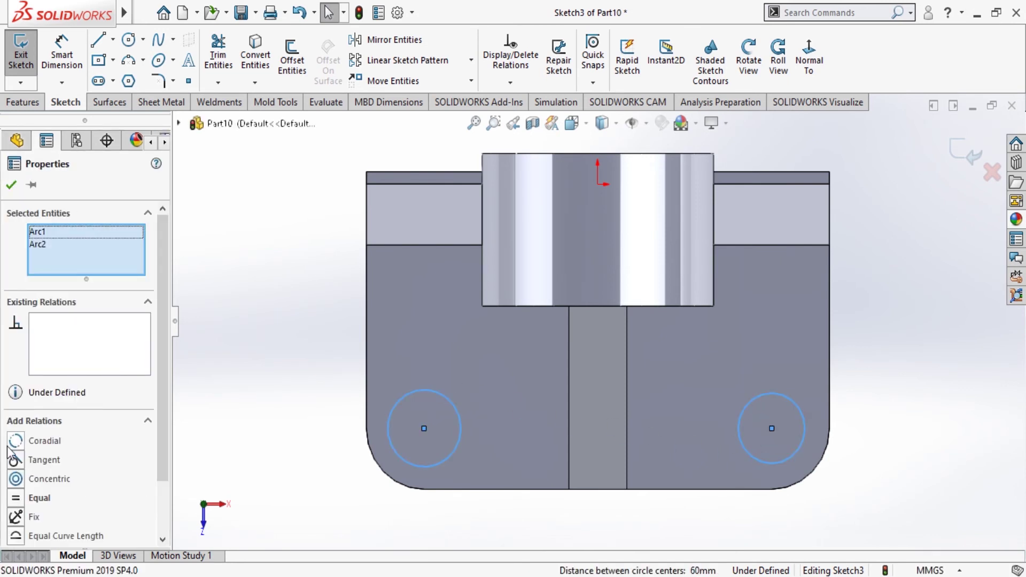
{"action": "left_click", "coordinate": [19, 498]}
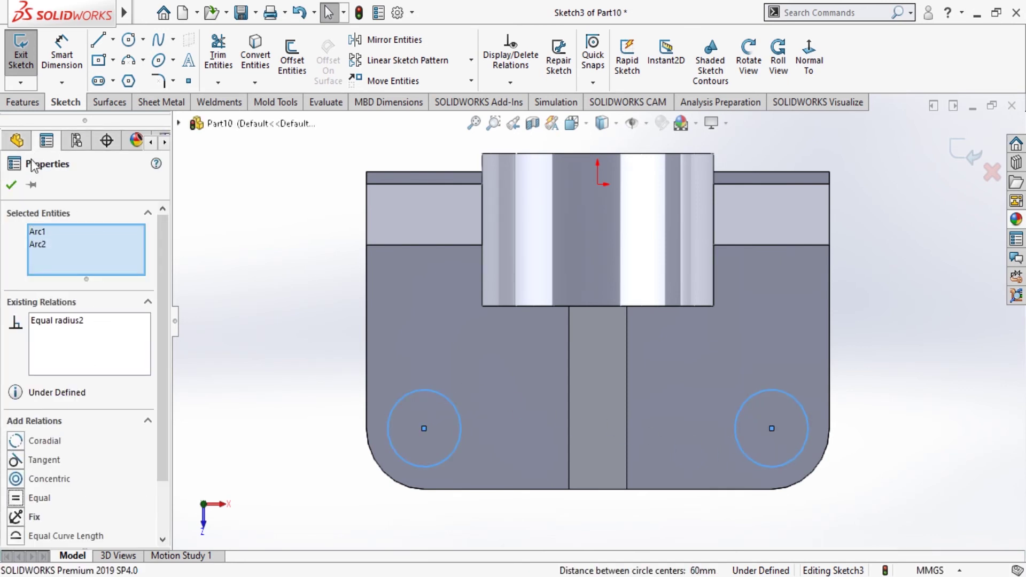
{"action": "left_click", "coordinate": [11, 185]}
Step: Dimension the left circle to Ø10 and exit the sketch
{"action": "left_click", "coordinate": [62, 57]}
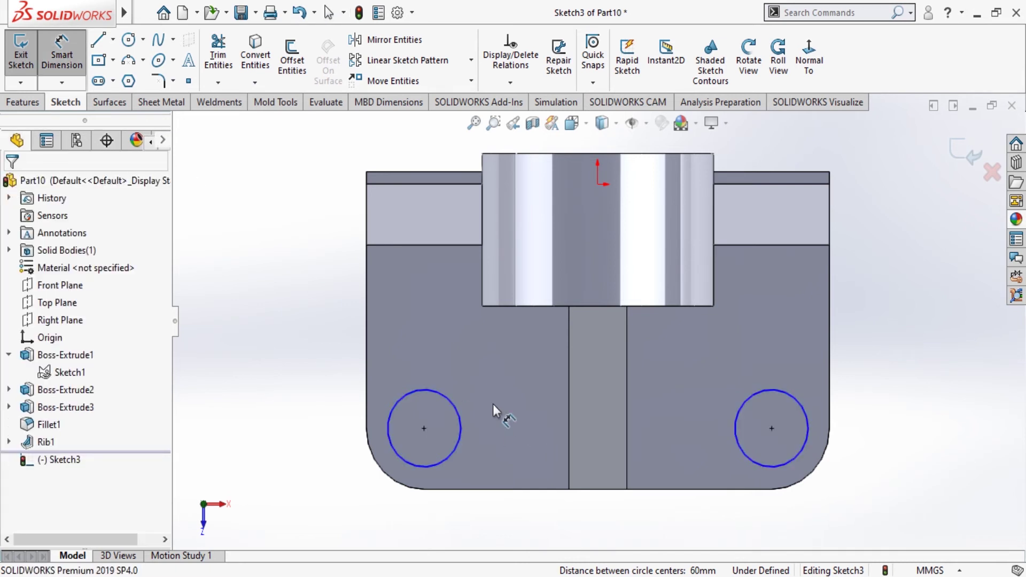
{"action": "left_click", "coordinate": [405, 400]}
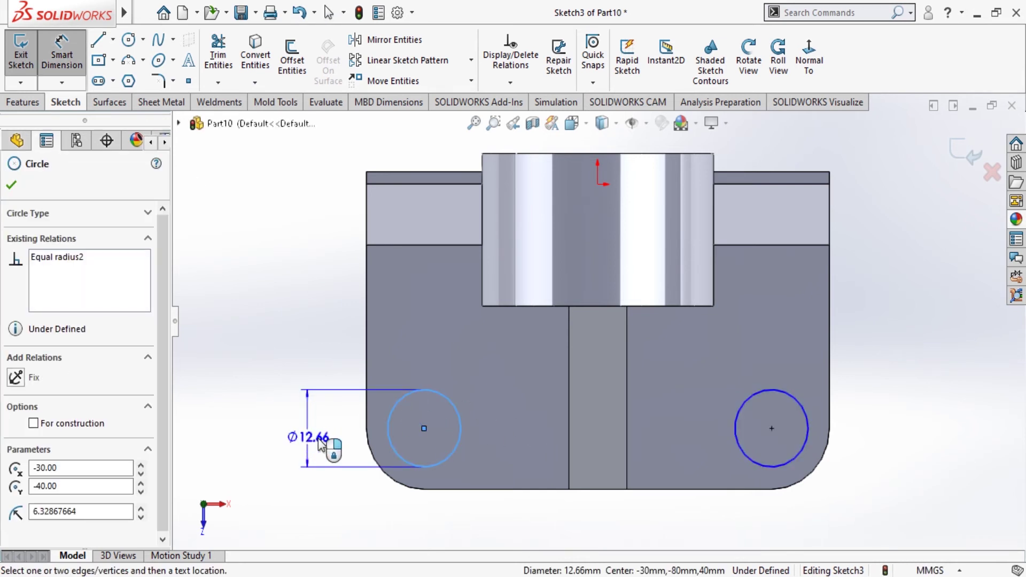
{"action": "left_click", "coordinate": [321, 437]}
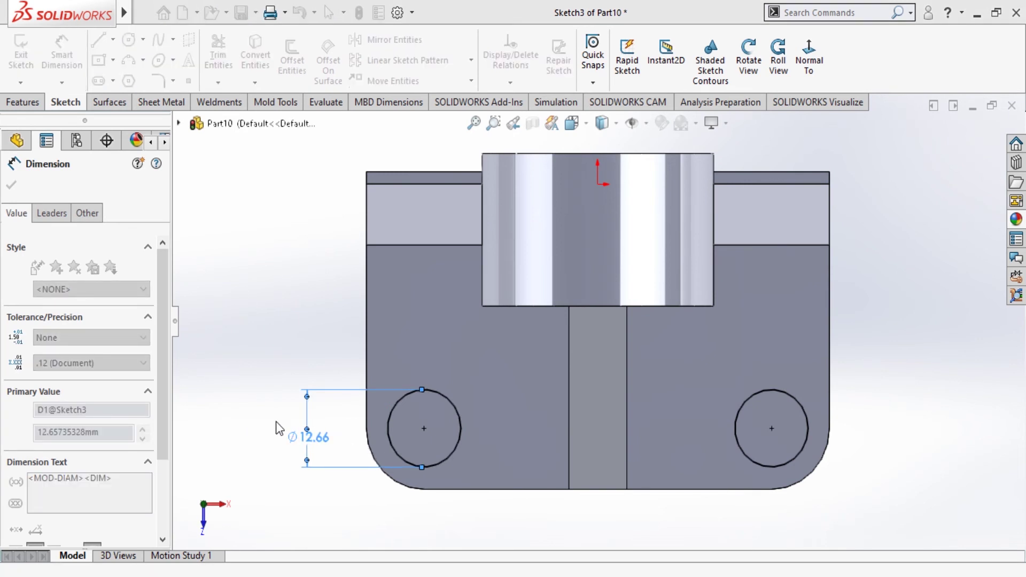
{"action": "type", "text": "10"}
{"action": "key", "text": "Return"}
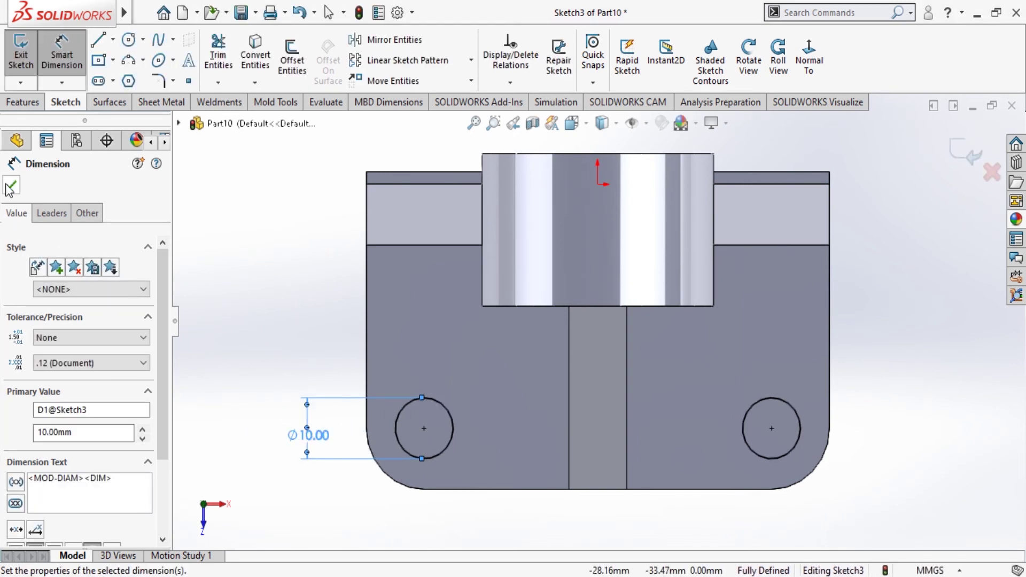
{"action": "left_click", "coordinate": [9, 187]}
{"action": "left_click", "coordinate": [22, 103]}
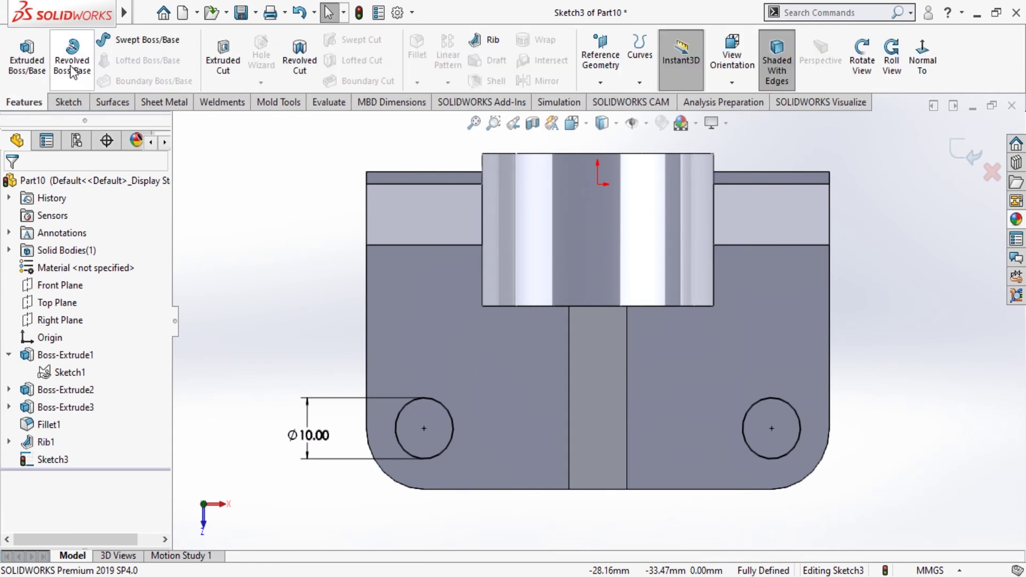
{"action": "left_click", "coordinate": [221, 63]}
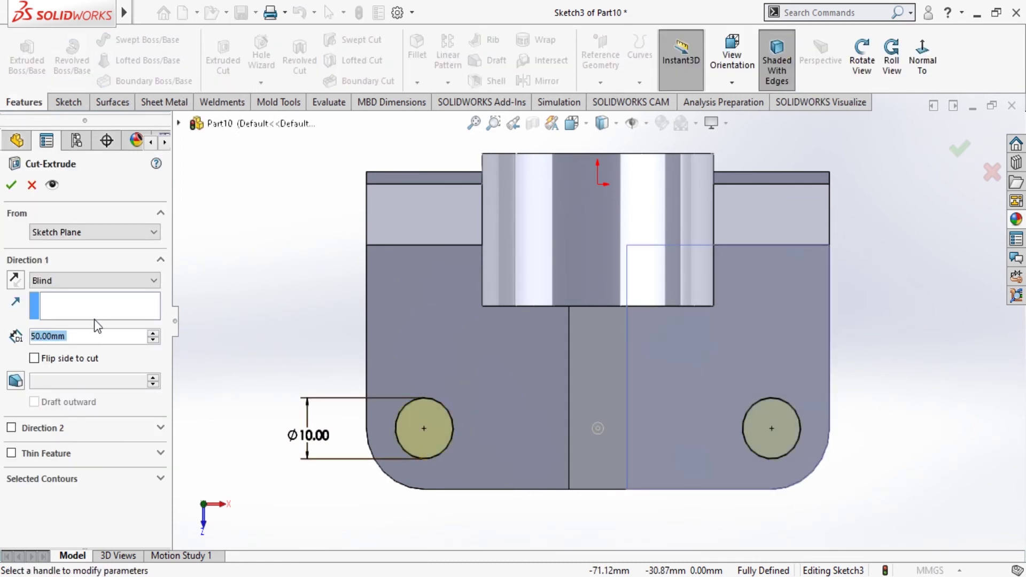
Step: Accept the 50 mm Blind extruded cut to make the two base holes
{"action": "left_click", "coordinate": [11, 185]}
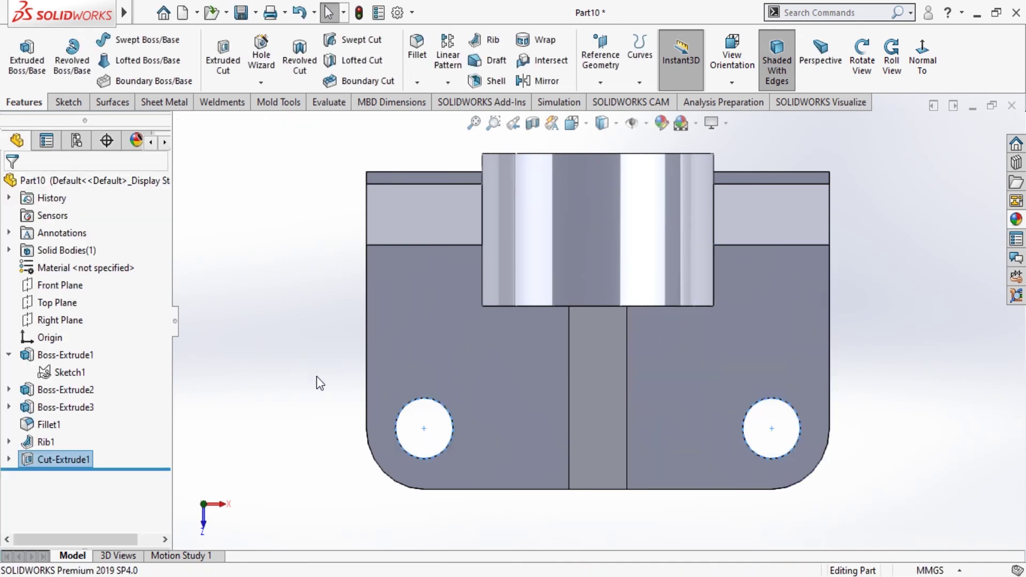
{"action": "middle_click_drag", "start_coordinate": [493, 425], "coordinate": [500, 330]}
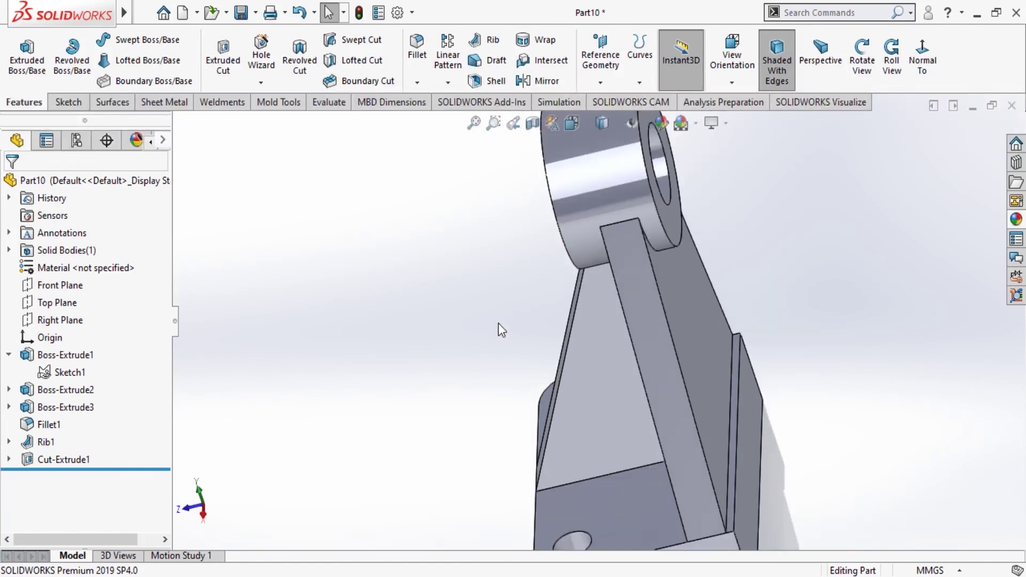
Step: Apply the Metal > Chrome burnished chrome appearance to the bracket
{"action": "left_click", "coordinate": [1016, 219]}
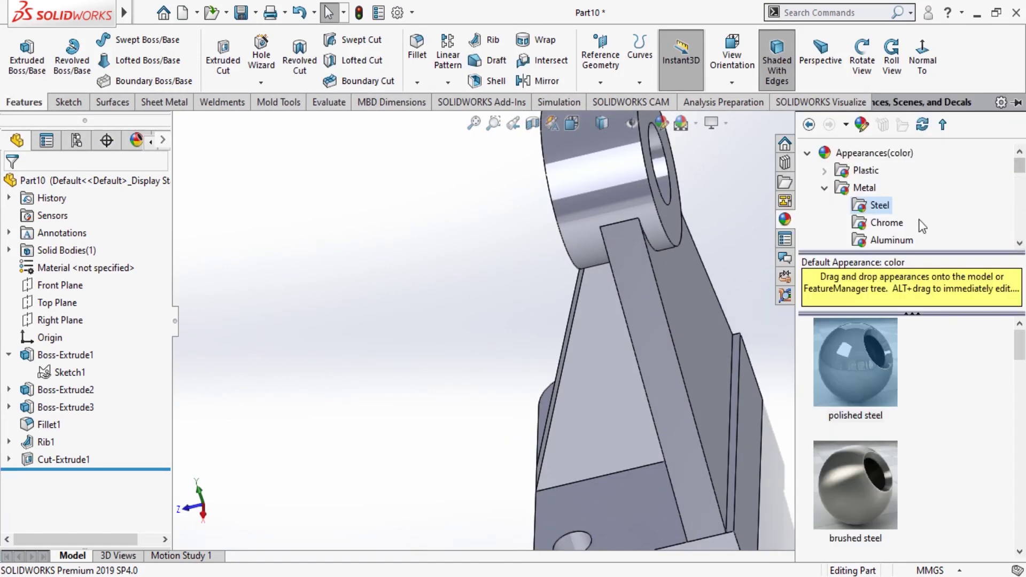
{"action": "left_click", "coordinate": [886, 222]}
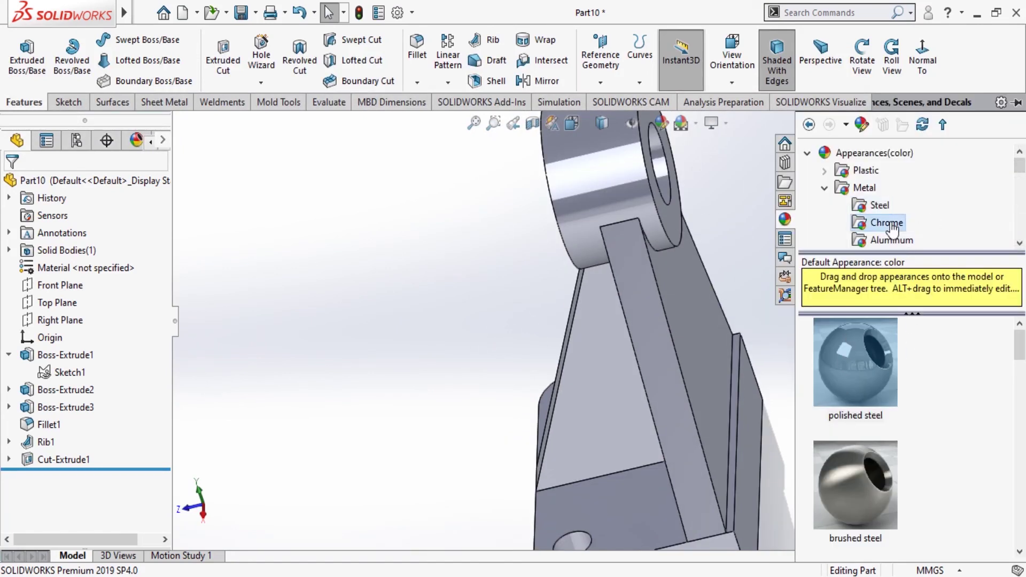
{"action": "scroll", "coordinate": [854, 448], "scroll_direction": "down", "scroll_amount": 3}
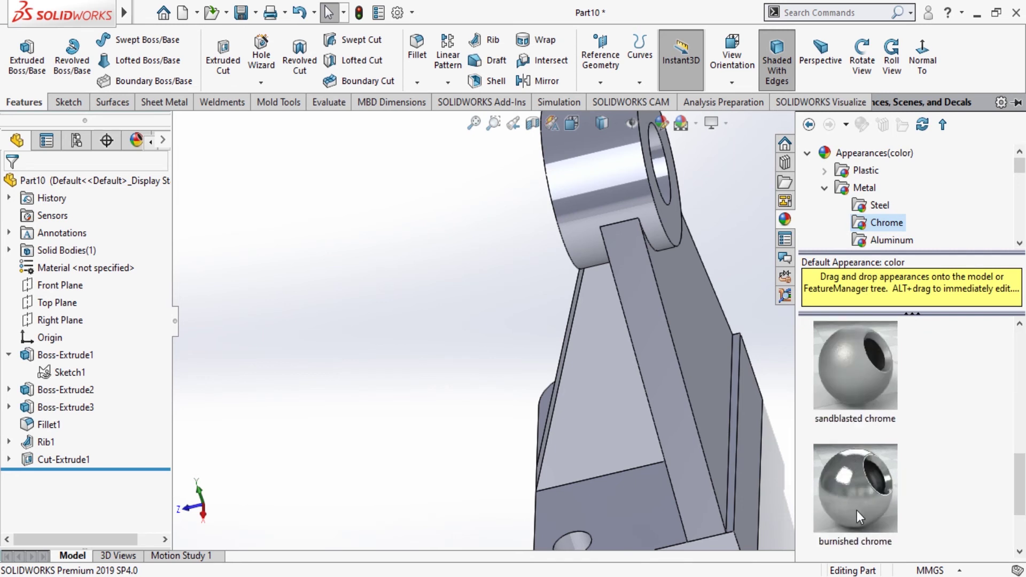
{"action": "double_click", "coordinate": [860, 492]}
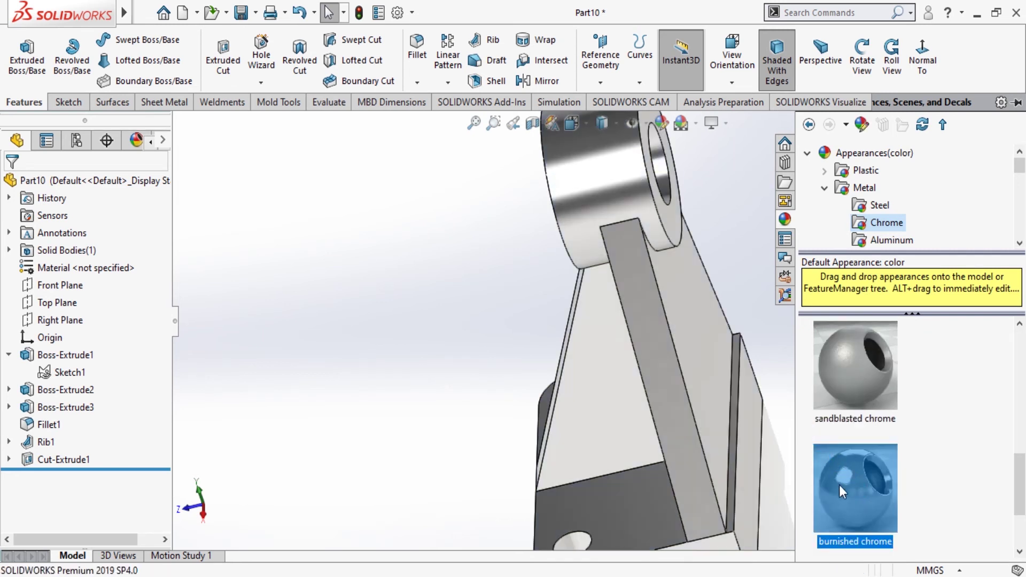
{"action": "scroll", "coordinate": [700, 321], "scroll_direction": "up", "scroll_amount": 3}
{"action": "mouse_move", "coordinate": [699, 321]}
{"action": "middle_mouse_down"}
{"action": "mouse_move", "coordinate": [727, 302]}
{"action": "mouse_move", "coordinate": [742, 249]}
{"action": "mouse_move", "coordinate": [737, 337]}
{"action": "middle_mouse_up"}
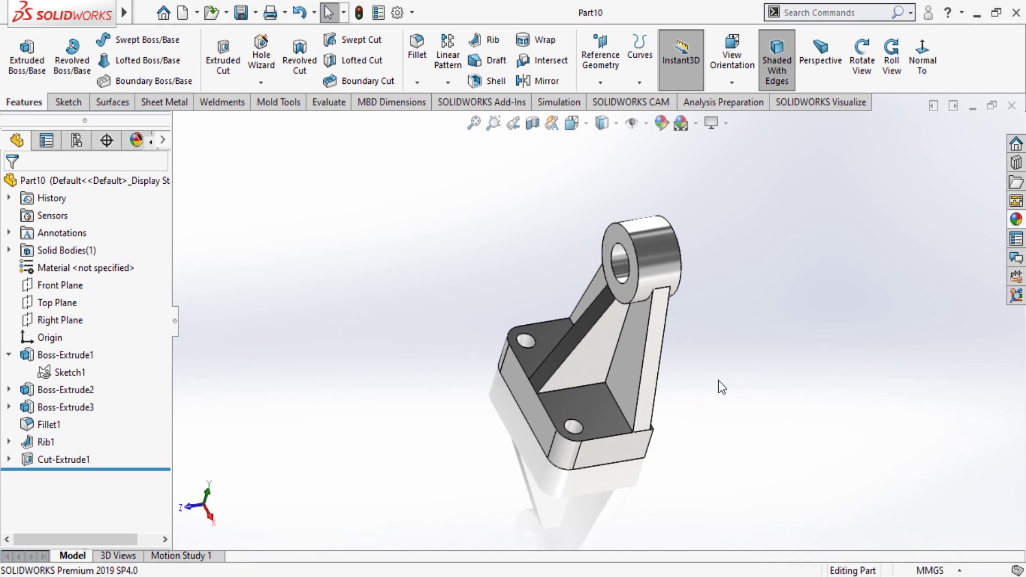
{"action": "left_click", "coordinate": [53, 283]}
Step: Create the new part Part11 and start Sketch1 on its Front Plane
{"action": "left_click", "coordinate": [72, 266]}
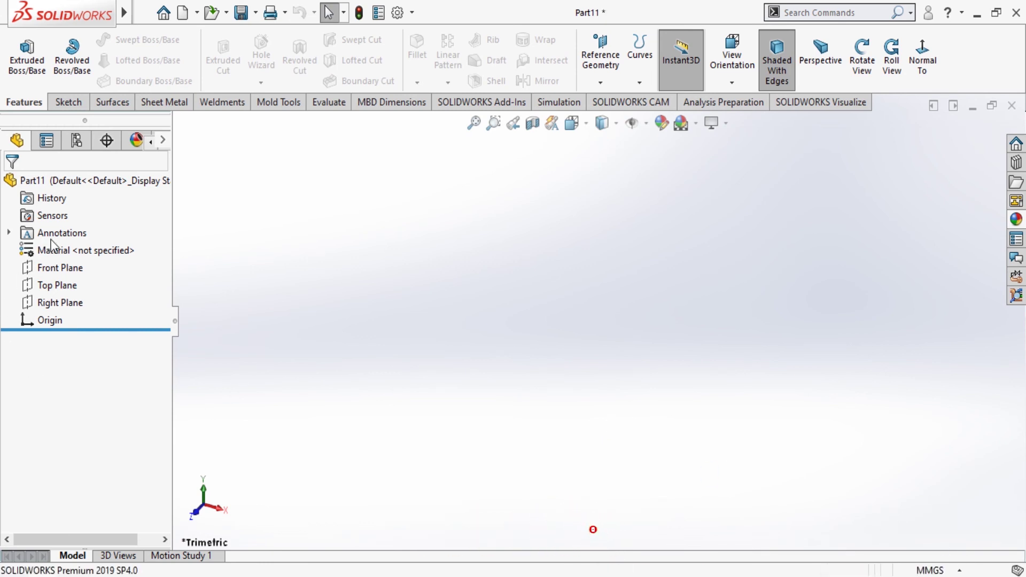
{"action": "left_click", "coordinate": [56, 271]}
{"action": "left_click", "coordinate": [71, 245]}
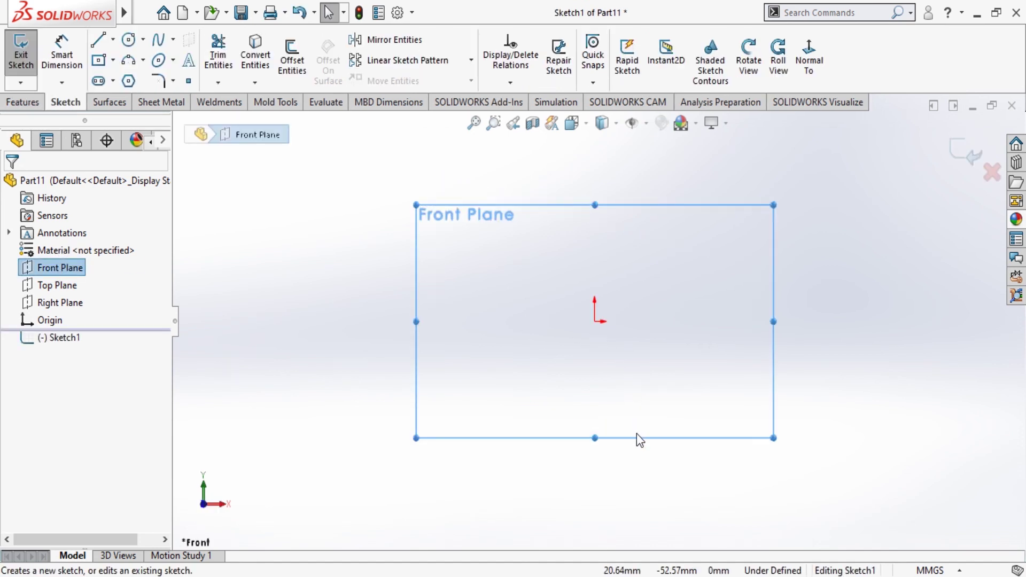
Step: Draw two concentric circles centred on the origin
{"action": "left_click", "coordinate": [129, 40]}
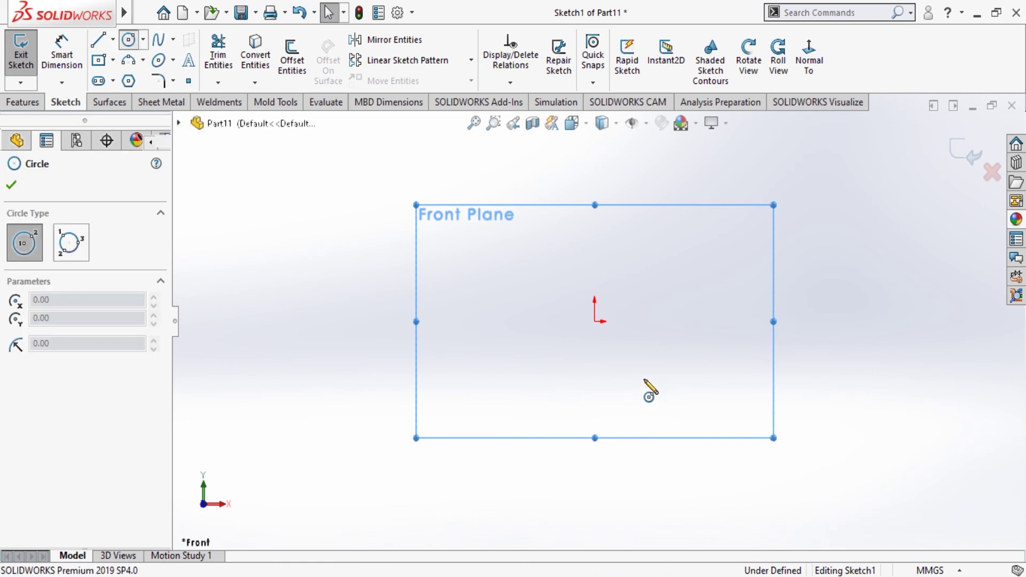
{"action": "left_click", "coordinate": [594, 322]}
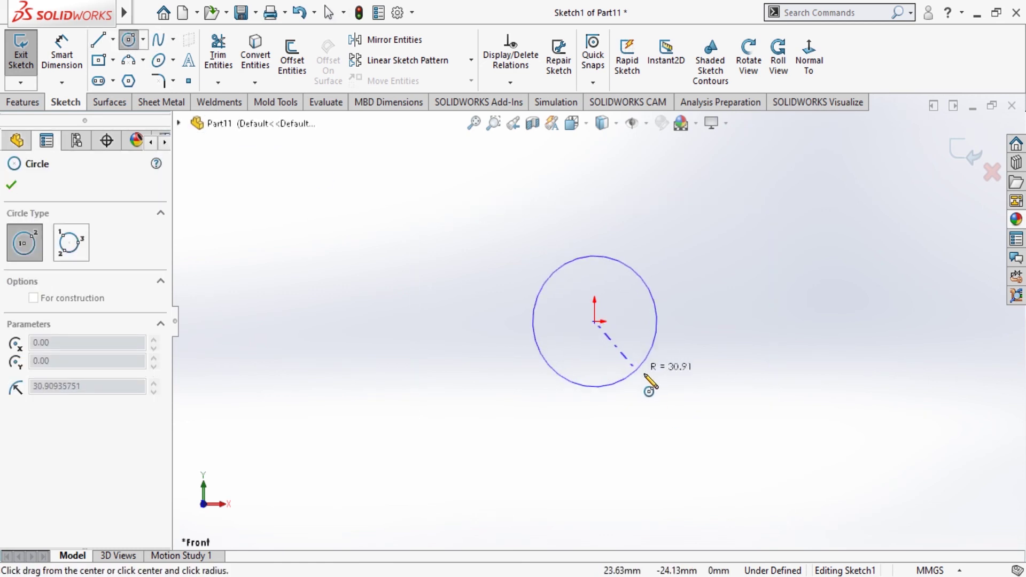
{"action": "left_click", "coordinate": [693, 407]}
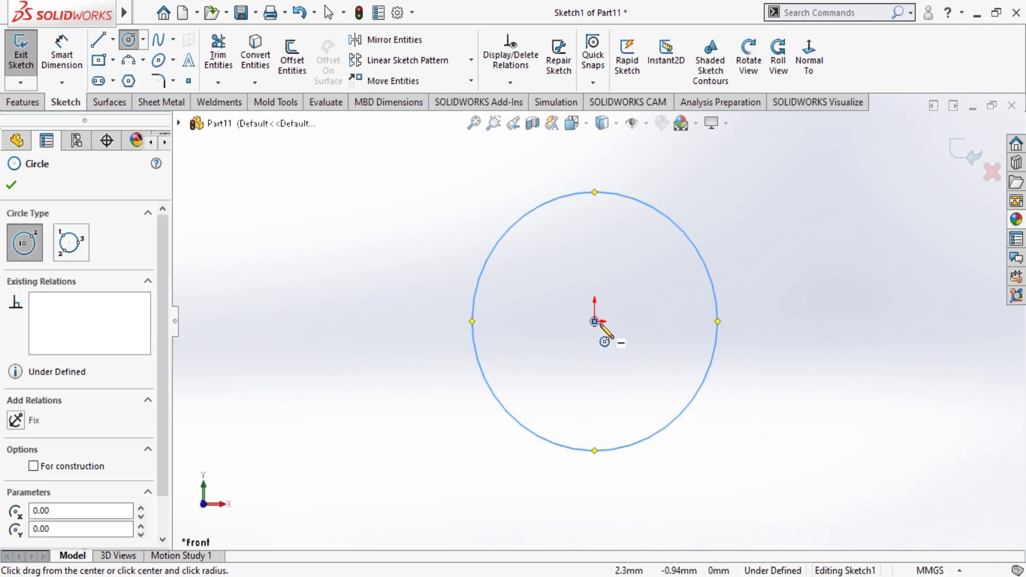
{"action": "left_click", "coordinate": [594, 322]}
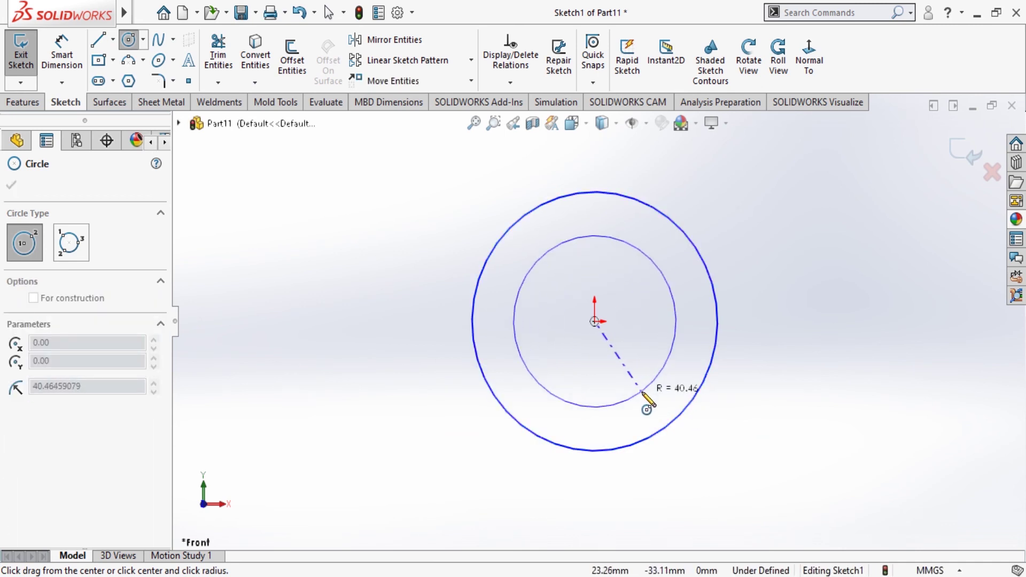
{"action": "left_click", "coordinate": [639, 391]}
Step: Dimension the outer circle to Ø40 and the inner circle to Ø20
{"action": "left_click", "coordinate": [61, 54]}
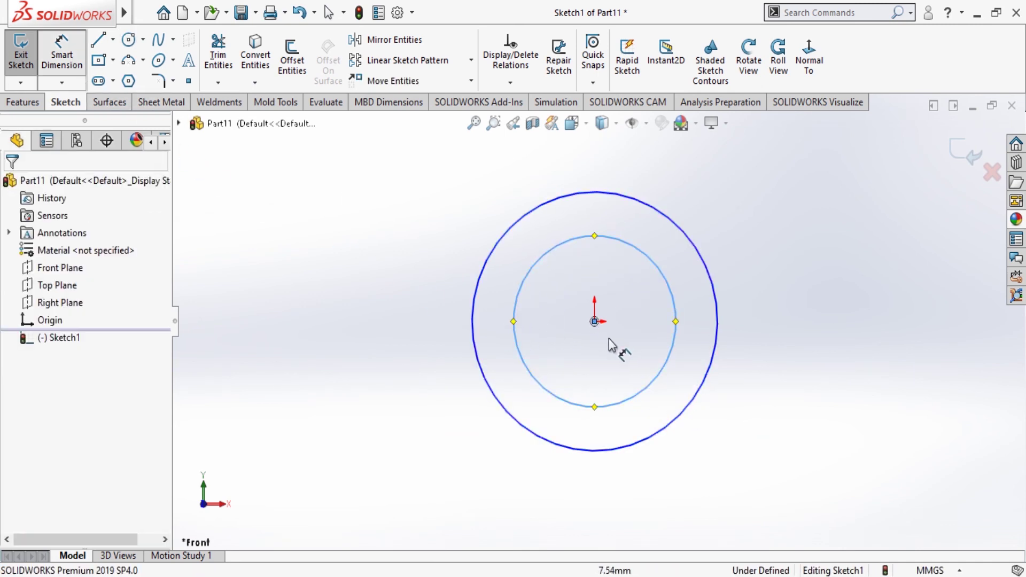
{"action": "left_click", "coordinate": [498, 264]}
{"action": "left_click", "coordinate": [360, 315]}
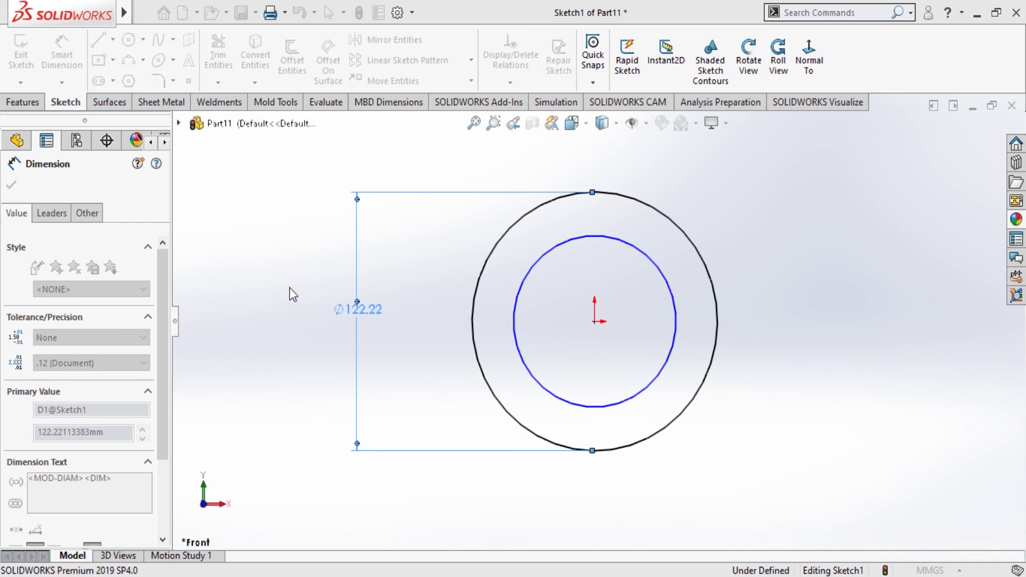
{"action": "type", "text": "40"}
{"action": "key", "text": "Return"}
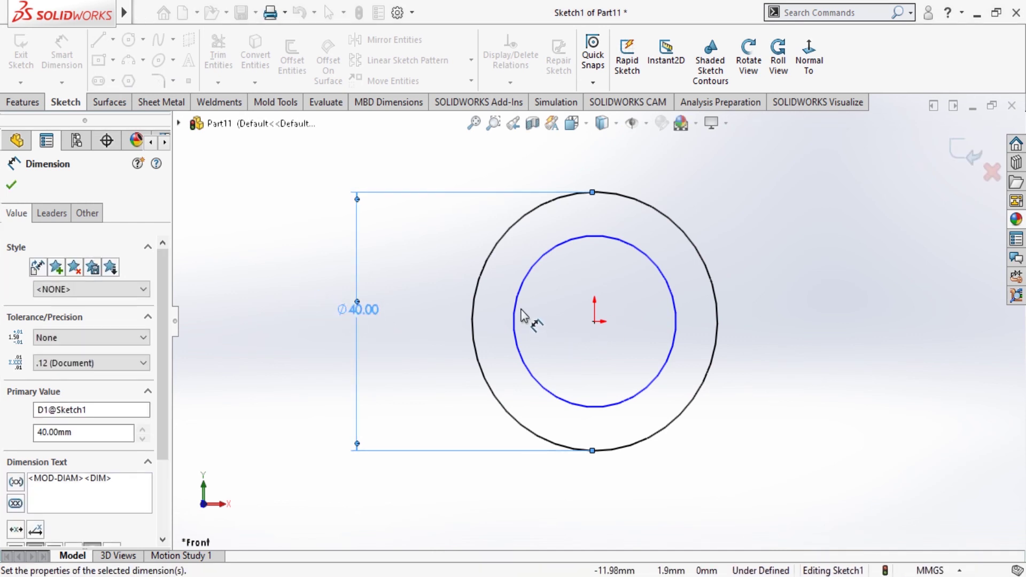
{"action": "left_click", "coordinate": [520, 294]}
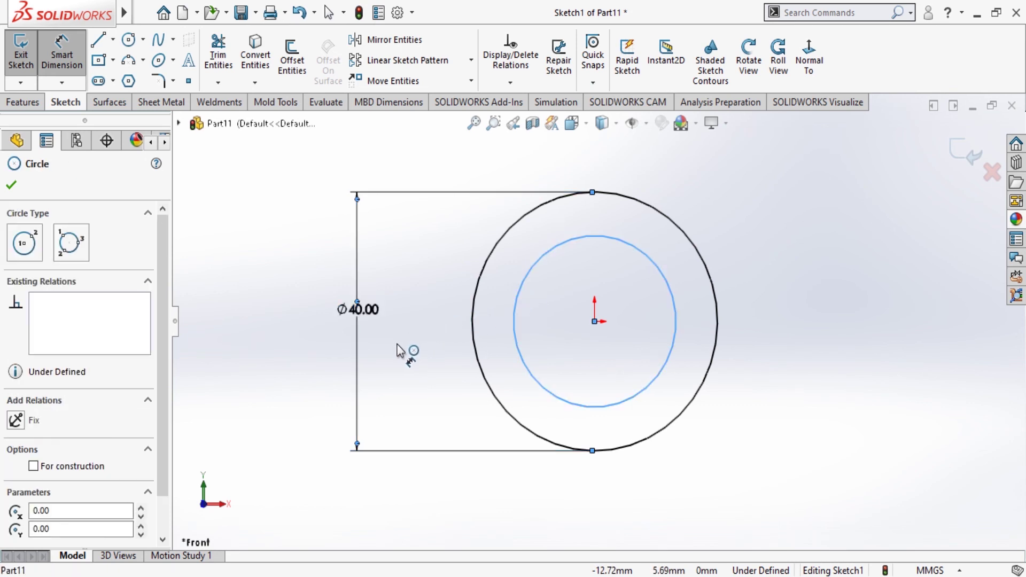
{"action": "left_click", "coordinate": [419, 340]}
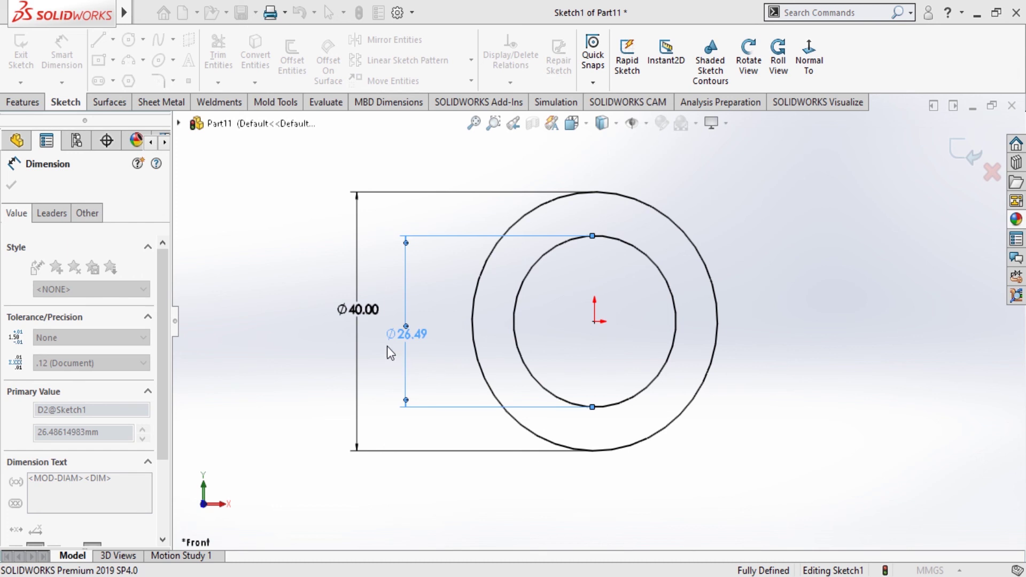
{"action": "type", "text": "20"}
{"action": "key", "text": "Return"}
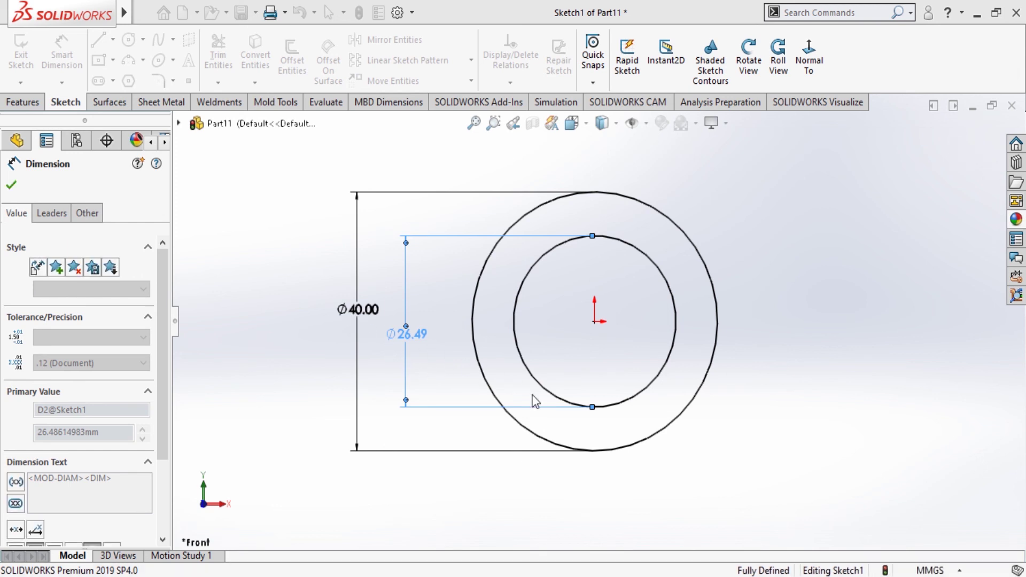
{"action": "left_click", "coordinate": [12, 179]}
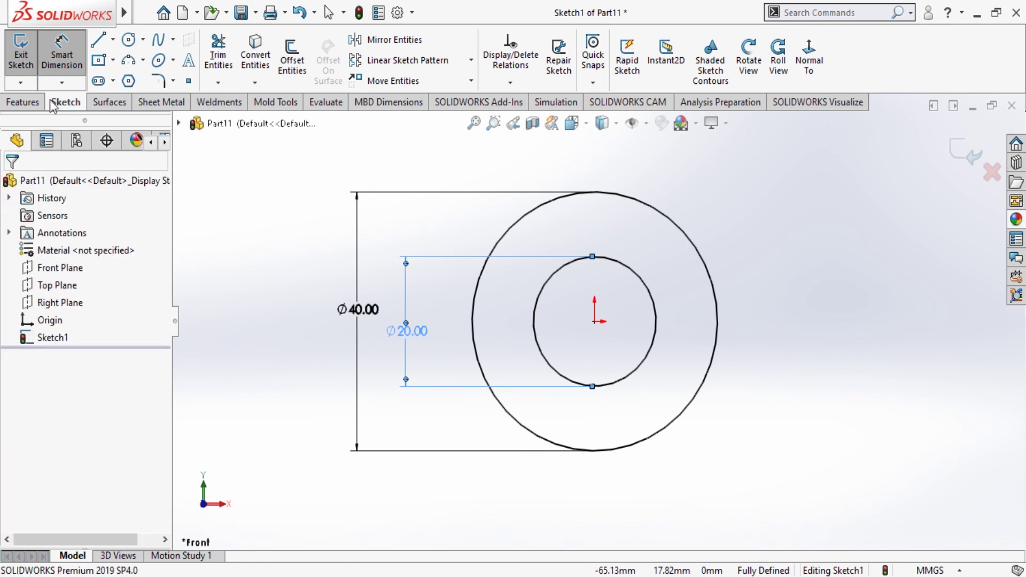
Step: Add a third concentric circle between them and dimension it Ø30
{"action": "left_click", "coordinate": [129, 40]}
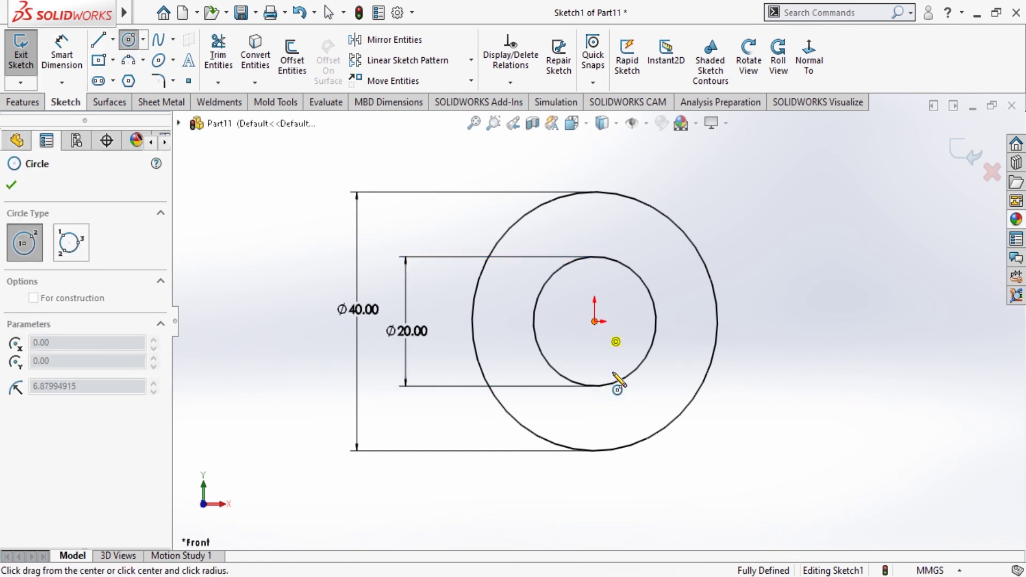
{"action": "left_click", "coordinate": [594, 321]}
{"action": "left_click", "coordinate": [643, 408]}
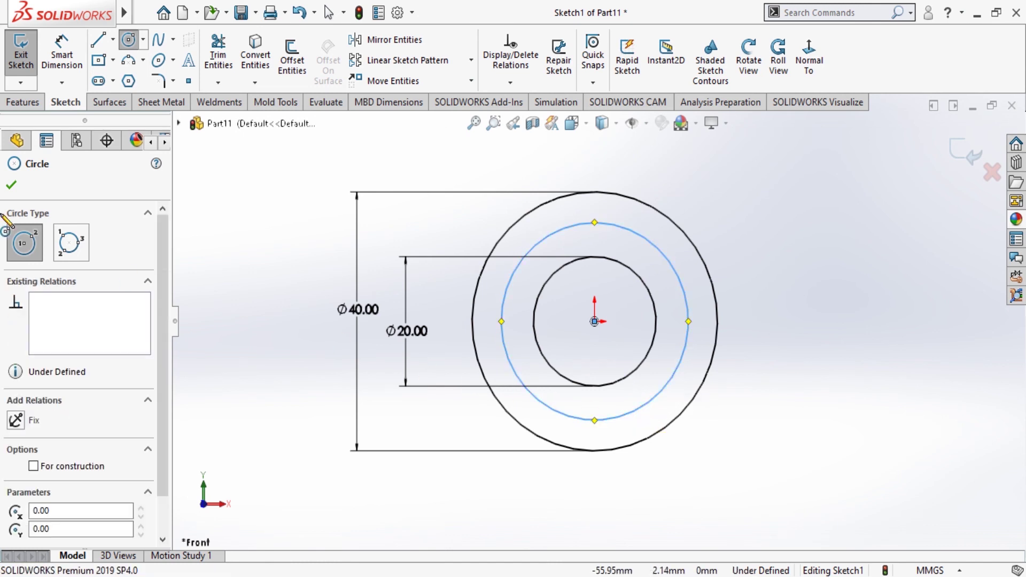
{"action": "left_click", "coordinate": [10, 184]}
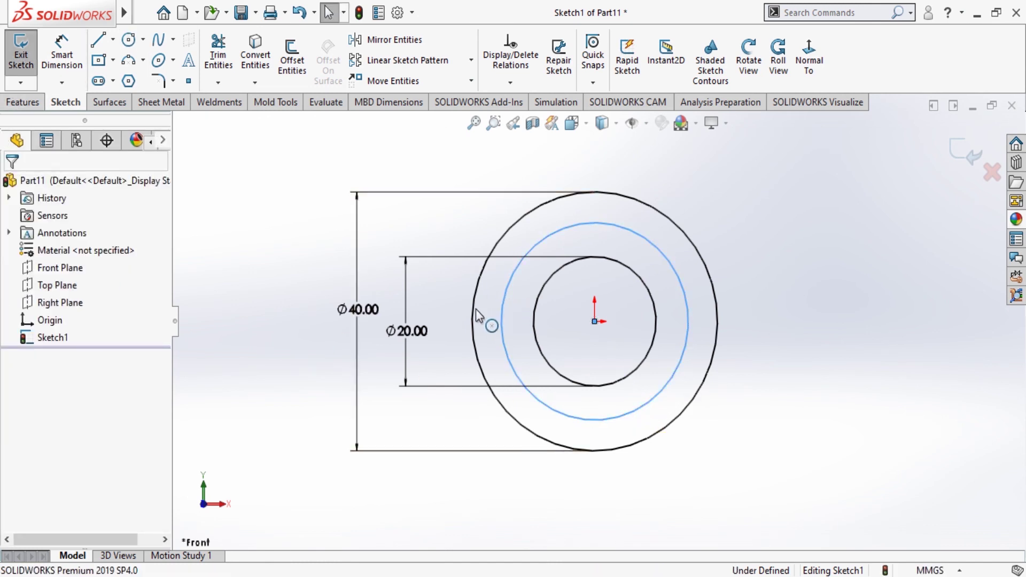
{"action": "left_click", "coordinate": [503, 317]}
{"action": "left_click", "coordinate": [61, 53]}
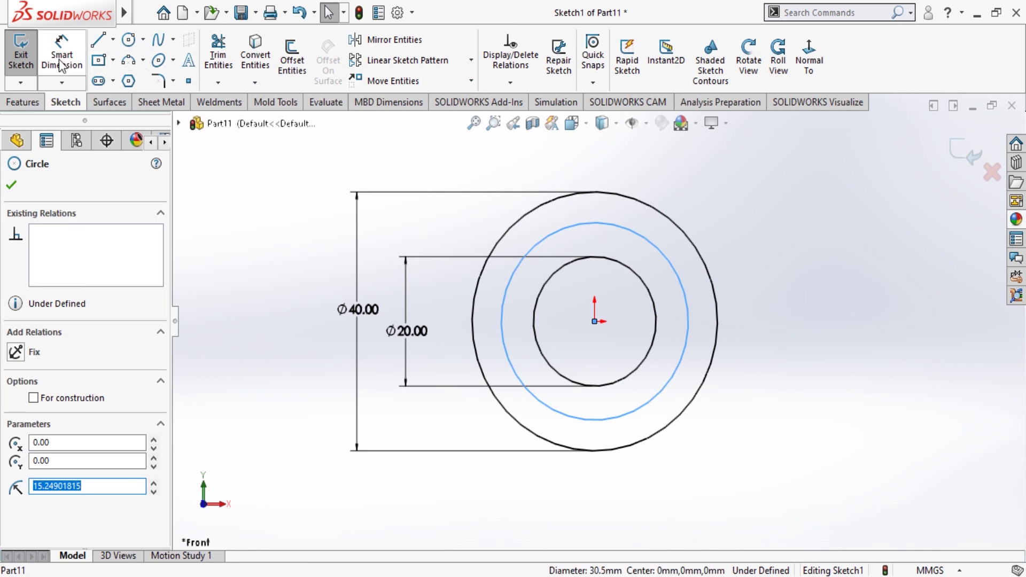
{"action": "left_click", "coordinate": [512, 270]}
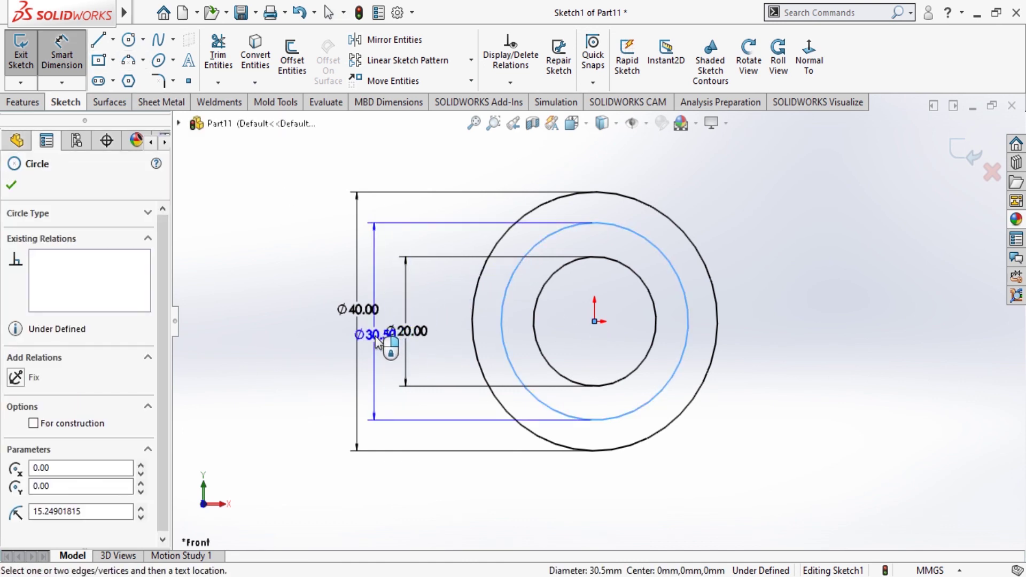
{"action": "left_click", "coordinate": [376, 338]}
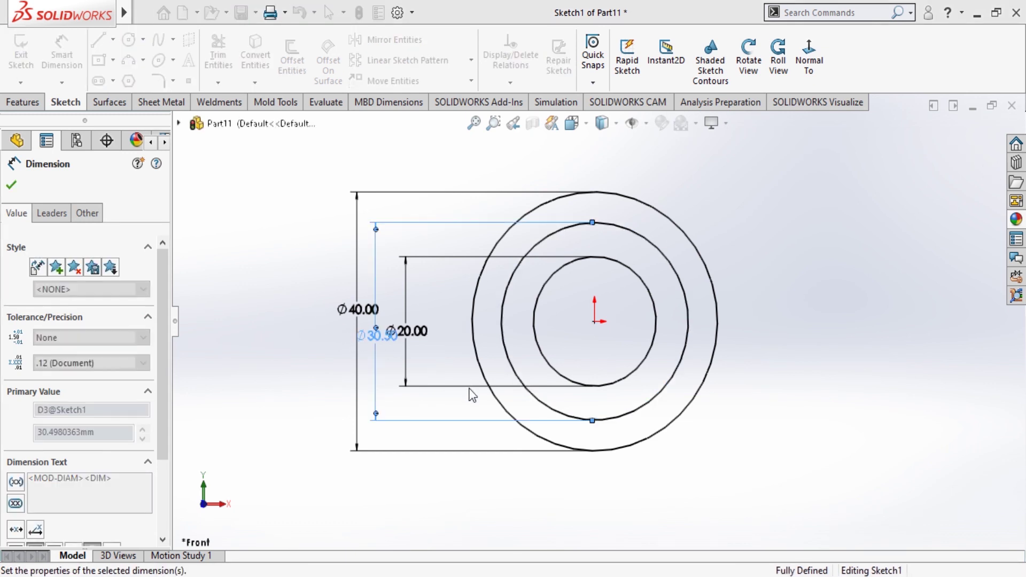
{"action": "key", "text": "Return"}
{"action": "left_click", "coordinate": [10, 185]}
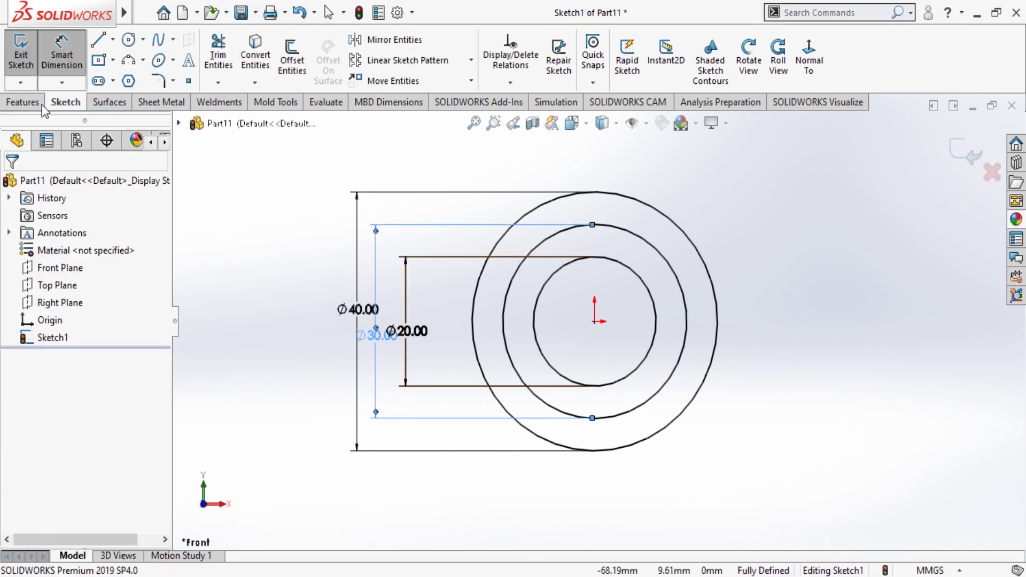
{"action": "left_click", "coordinate": [22, 101]}
Step: Extrude the outer ring region of the sketch 10 mm as Boss-Extrude1
{"action": "left_click", "coordinate": [26, 60]}
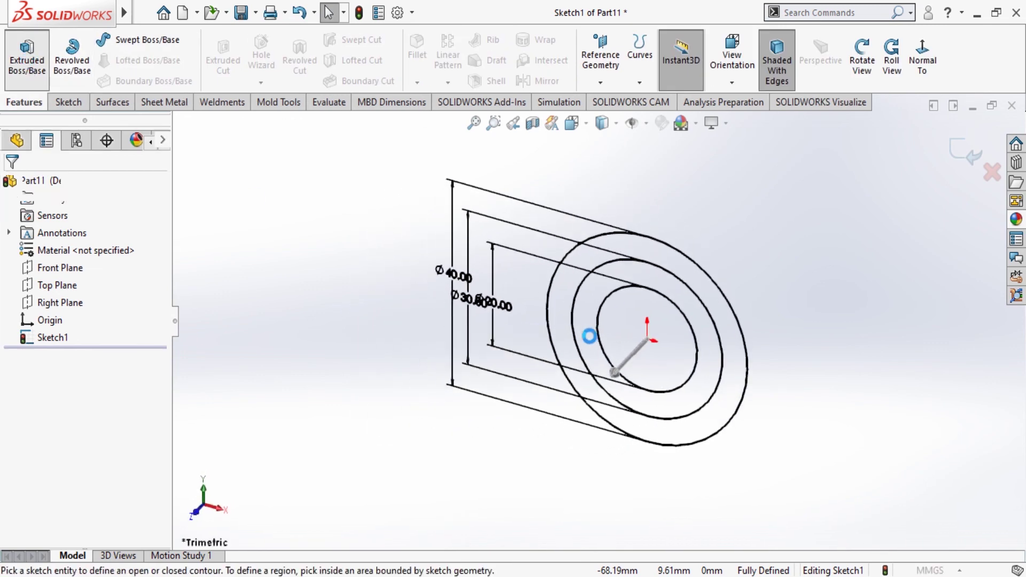
{"action": "left_click", "coordinate": [565, 355]}
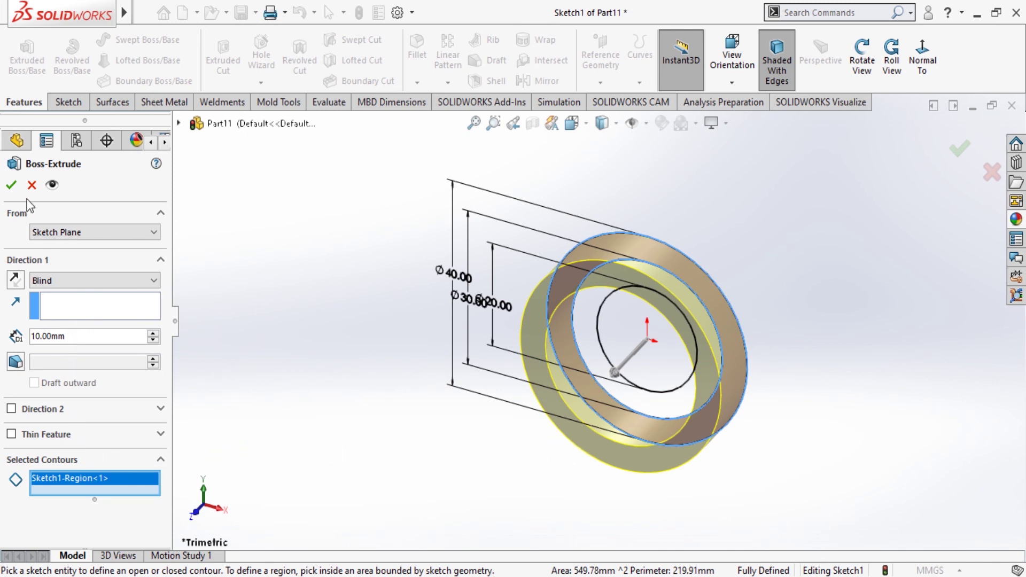
{"action": "left_click", "coordinate": [12, 185]}
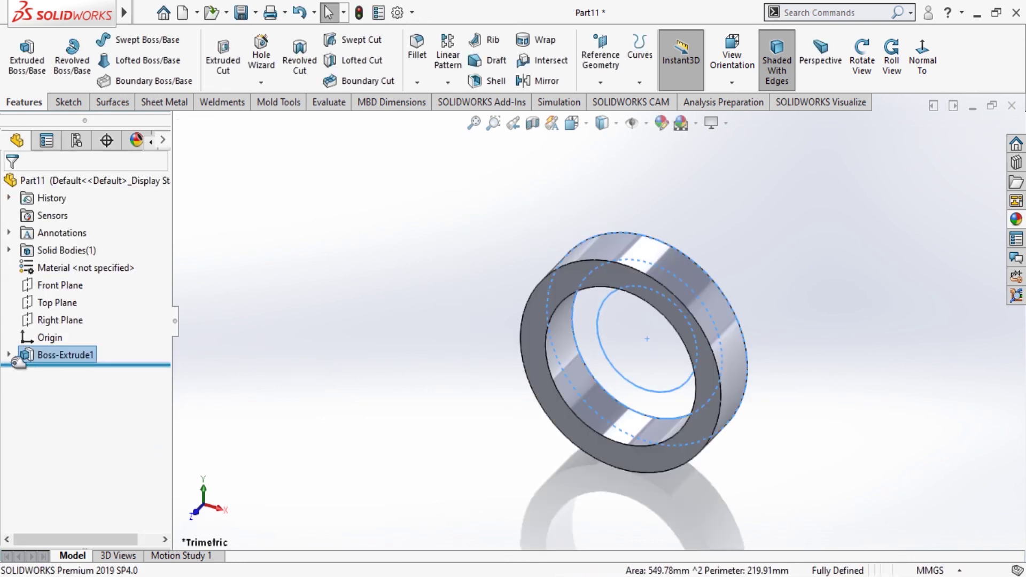
Step: Reuse Sketch1 to extrude the inner Ø30–Ø20 ring region 25 mm as Boss-Extrude2
{"action": "left_click", "coordinate": [9, 355]}
{"action": "left_click", "coordinate": [53, 374]}
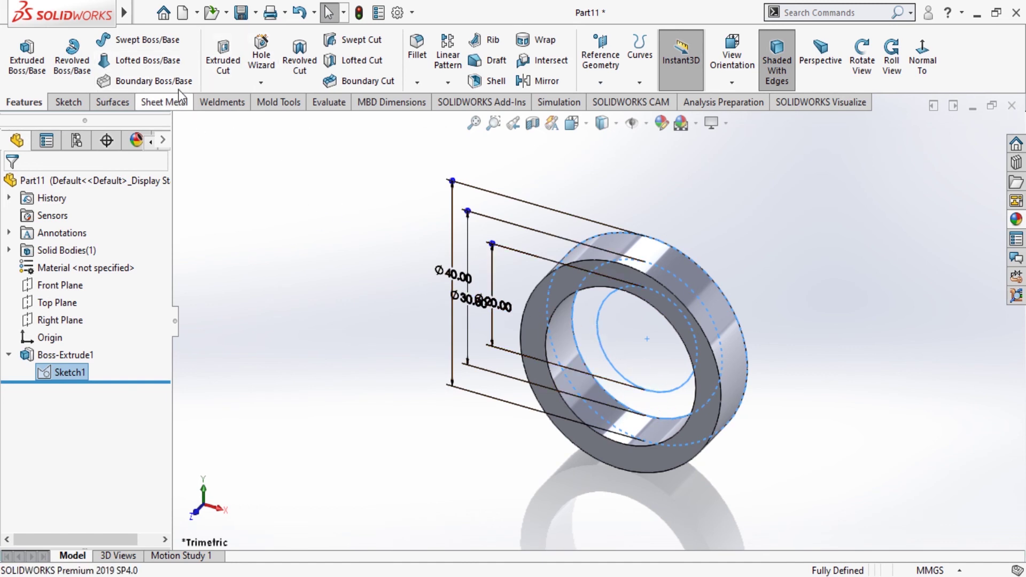
{"action": "left_click", "coordinate": [27, 53]}
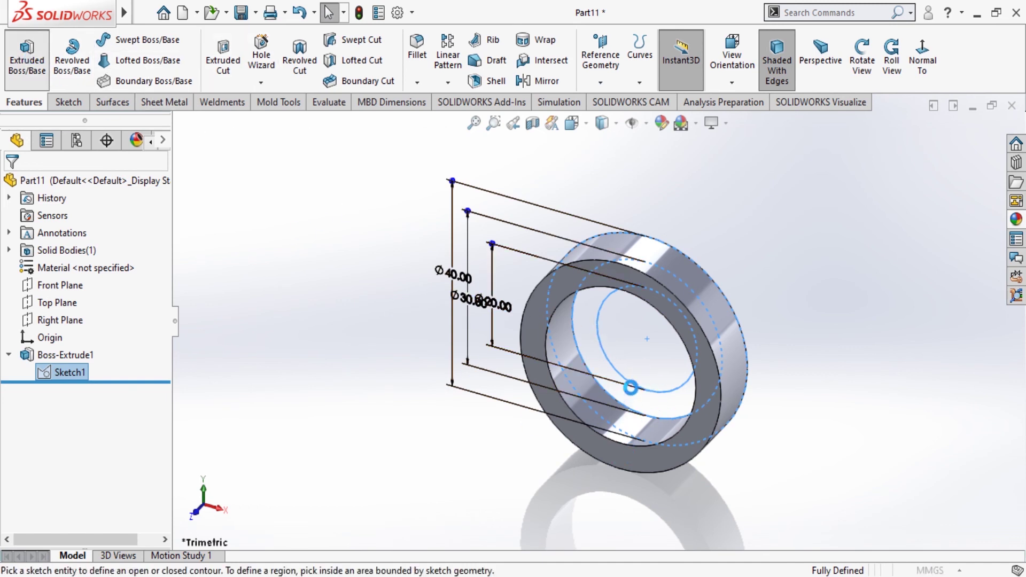
{"action": "left_click", "coordinate": [594, 340]}
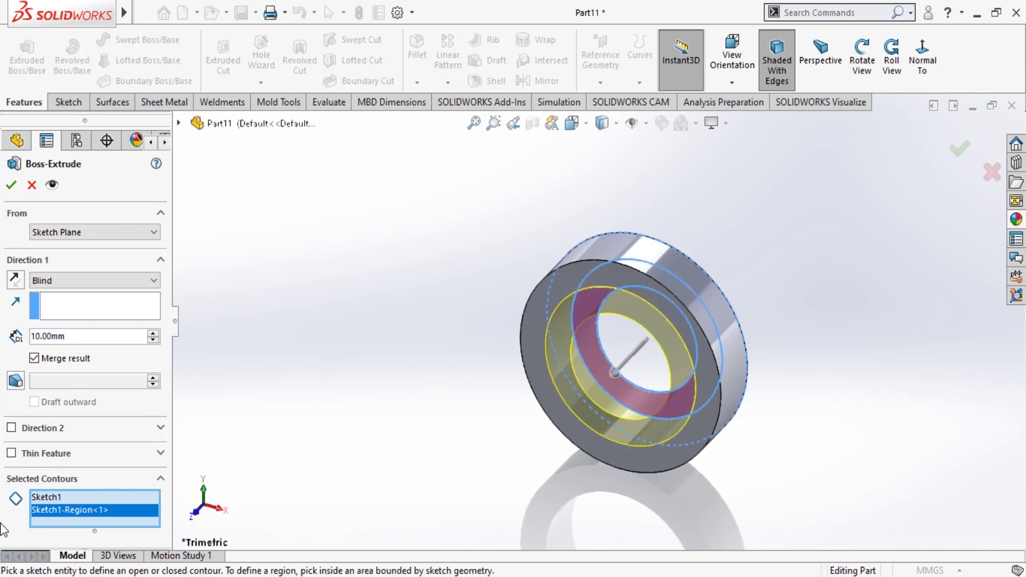
{"action": "left_click_drag", "start_coordinate": [94, 336], "coordinate": [2, 346]}
{"action": "type", "text": "20"}
{"action": "key", "text": "Return"}
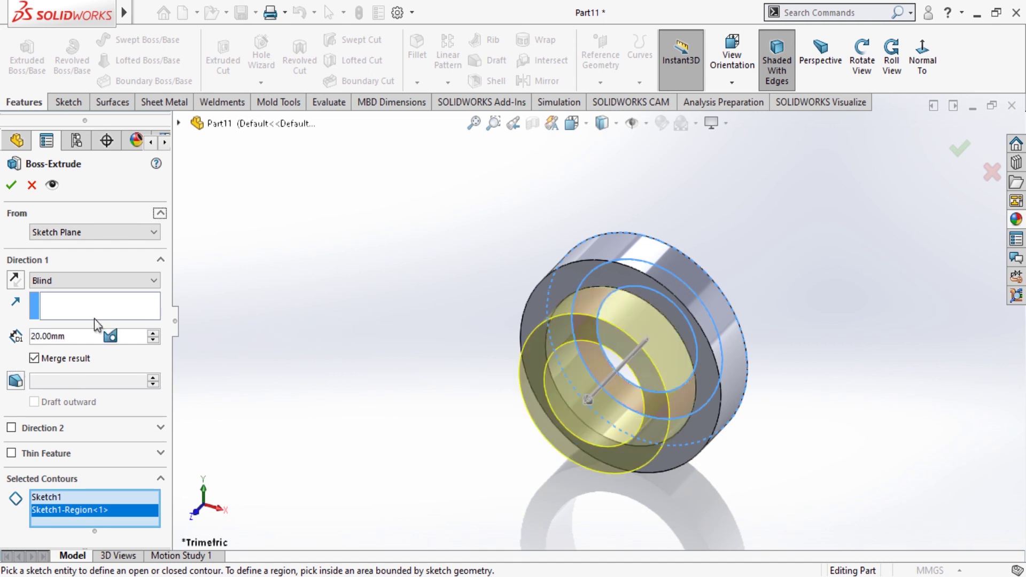
{"action": "left_click_drag", "start_coordinate": [97, 336], "coordinate": [2, 354]}
{"action": "type", "text": "2"}
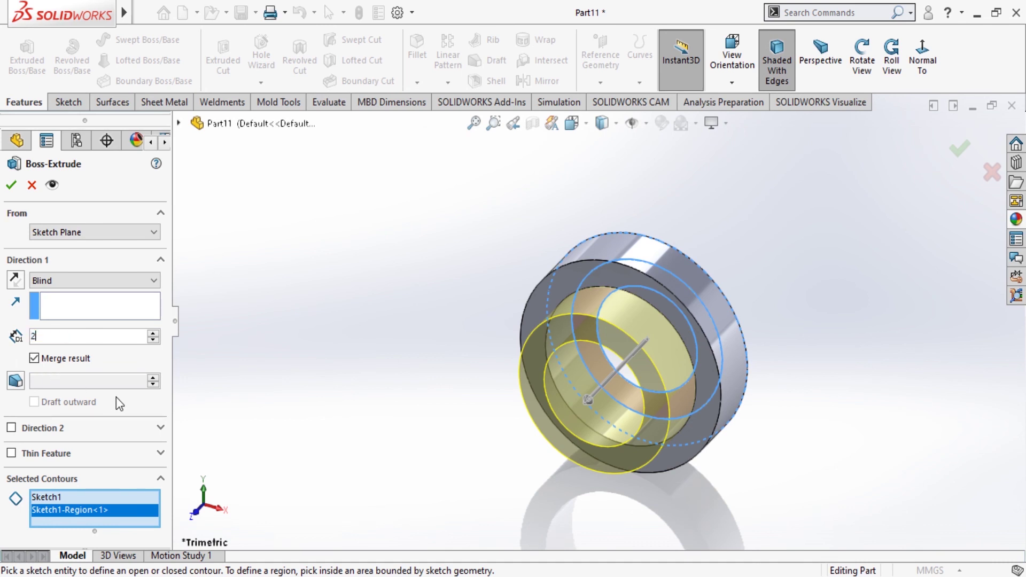
{"action": "type", "text": "5"}
{"action": "key", "text": "Return"}
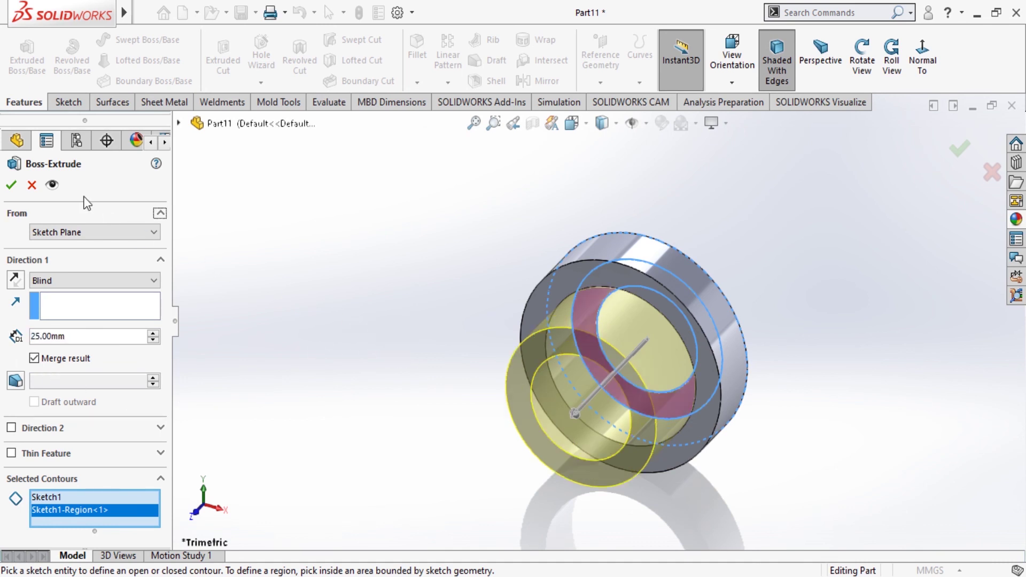
{"action": "left_click", "coordinate": [9, 186]}
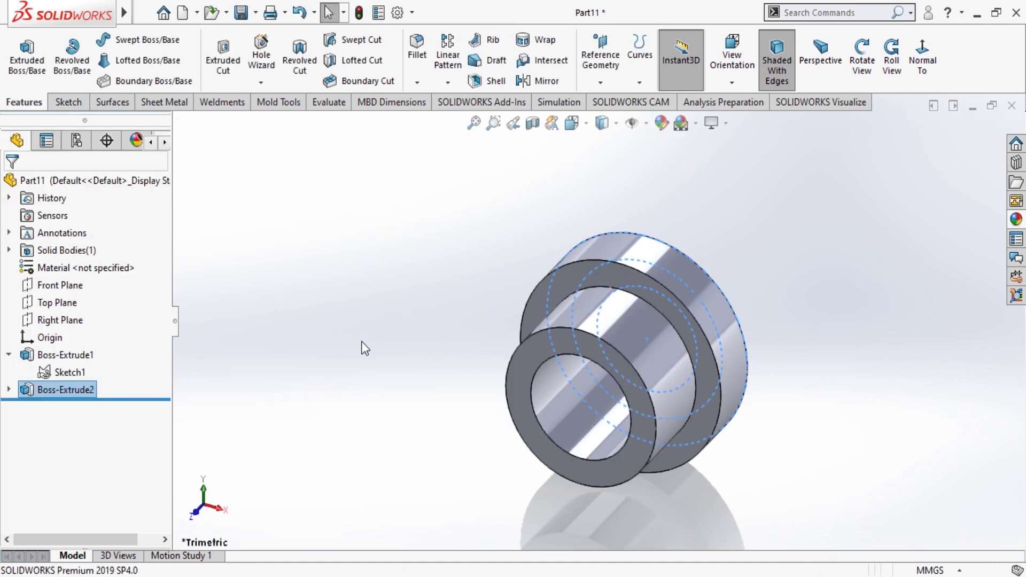
Step: Apply a solid blue colour appearance to the whole bushing part
{"action": "left_click", "coordinate": [412, 312]}
{"action": "scroll", "coordinate": [508, 300], "scroll_direction": "up", "scroll_amount": 1}
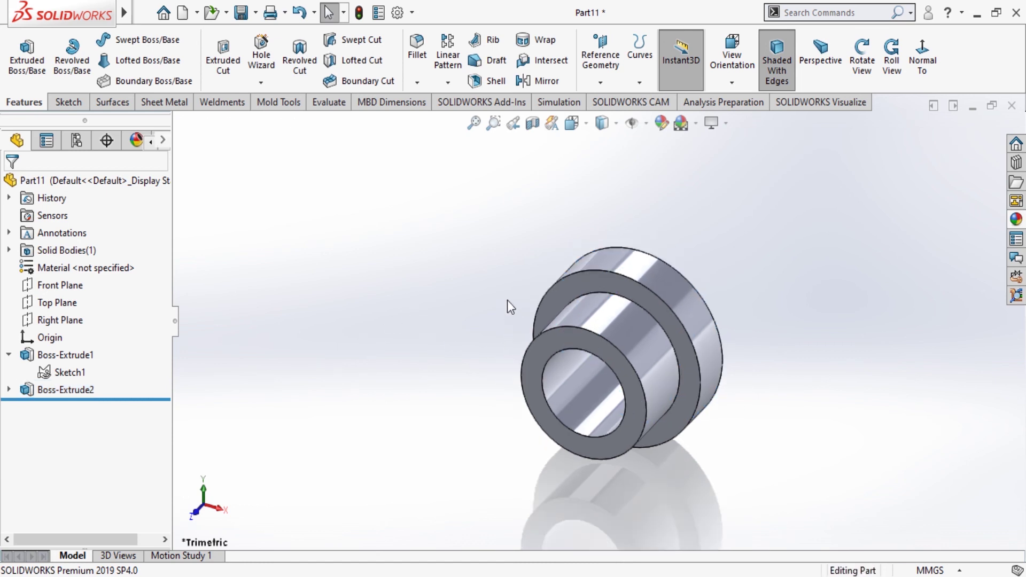
{"action": "mouse_move", "coordinate": [502, 313]}
{"action": "middle_mouse_down"}
{"action": "mouse_move", "coordinate": [442, 345]}
{"action": "mouse_move", "coordinate": [463, 442]}
{"action": "mouse_move", "coordinate": [474, 377]}
{"action": "middle_mouse_up"}
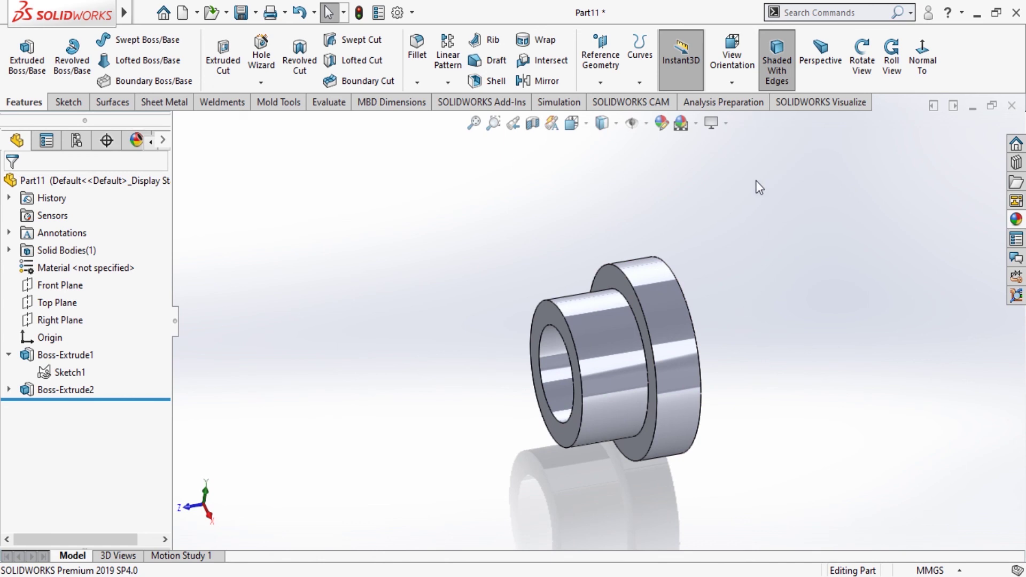
{"action": "left_click", "coordinate": [661, 123]}
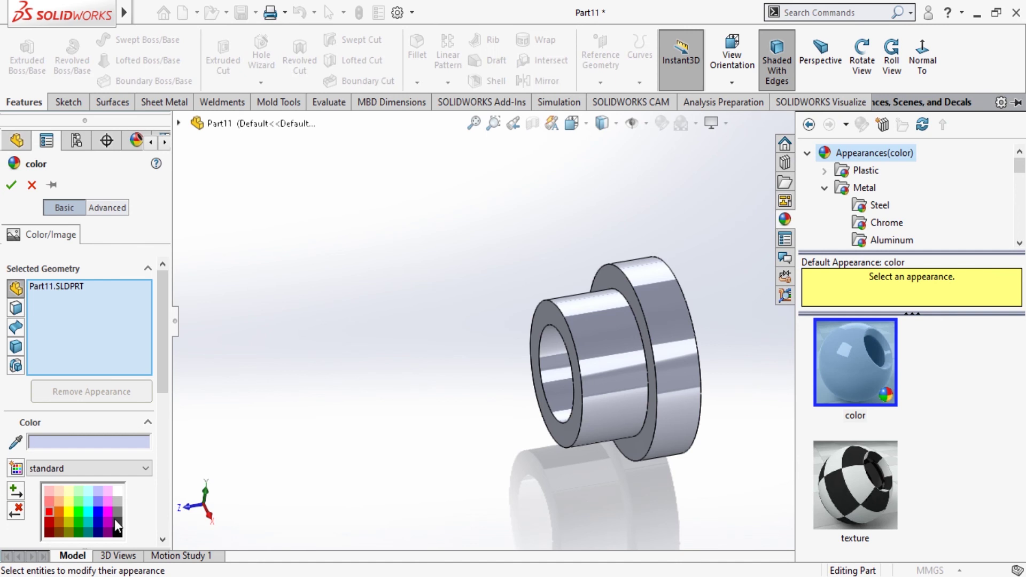
{"action": "left_click", "coordinate": [99, 516]}
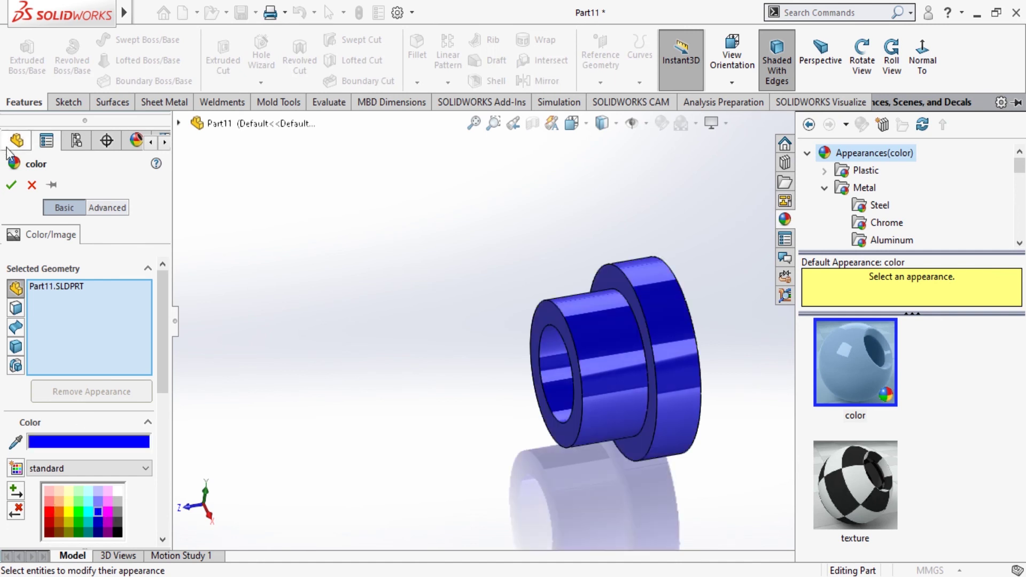
{"action": "left_click", "coordinate": [10, 185]}
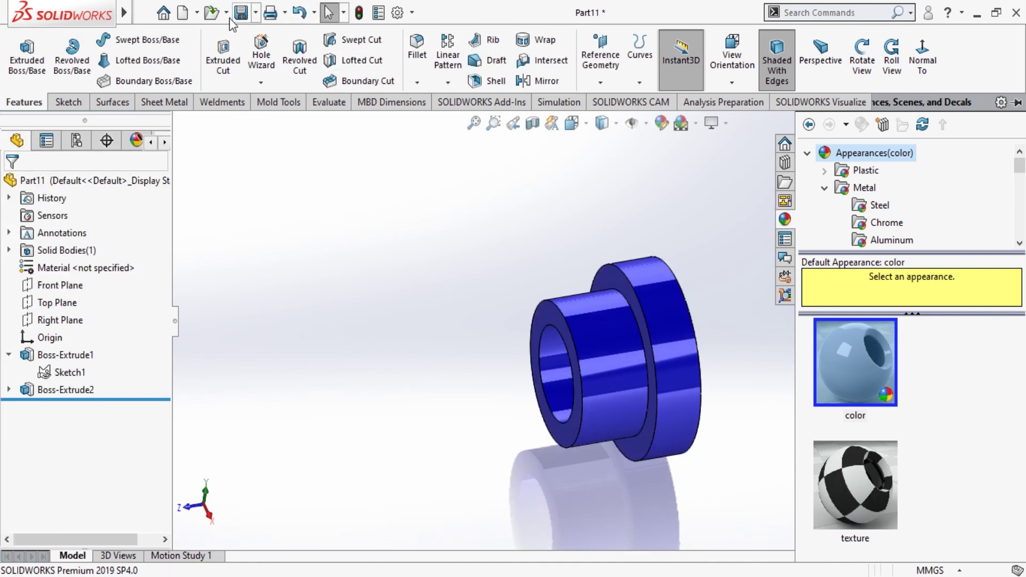